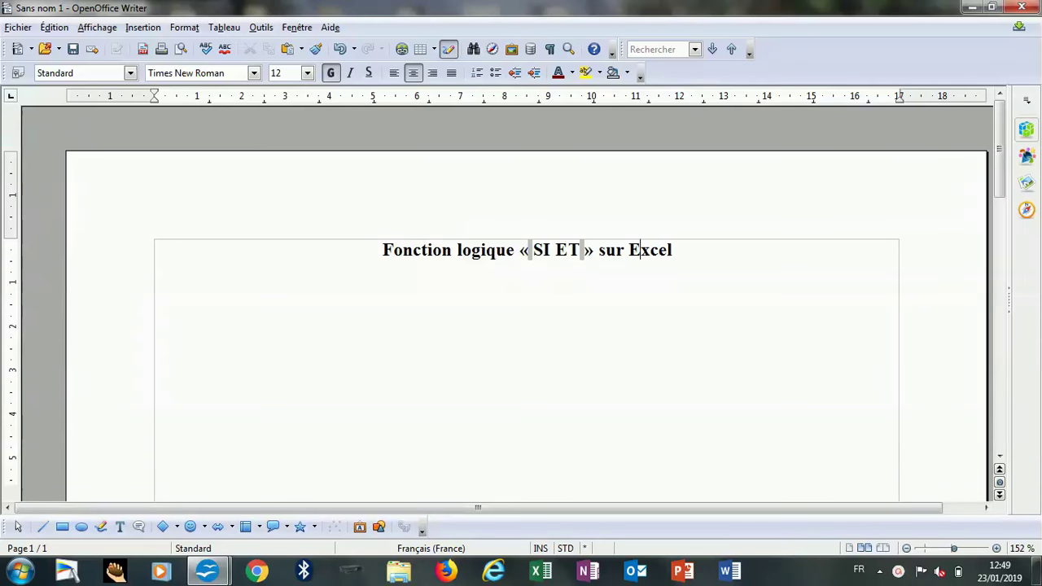
Type the intro line 'Aujourd'hui nous allons apprendre à utliser la fonction « SI ET » sur Excel' under the title.
{"action": "left_click", "coordinate": [170, 334]}
{"action": "type", "text": "Aujourd'hui nous a"}
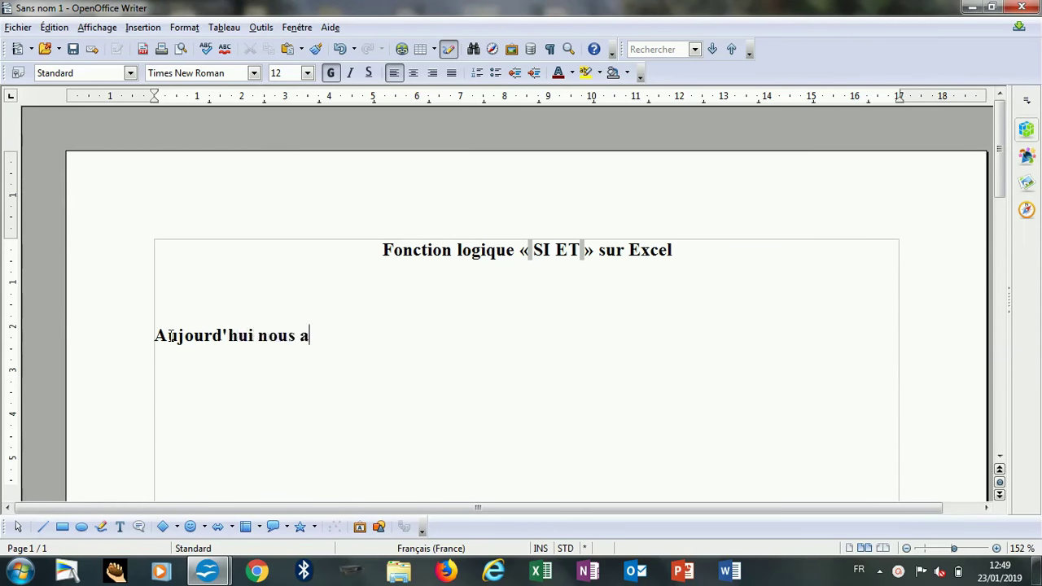
{"action": "type", "text": "llons a"}
{"action": "type", "text": "pprendre à utliser la fonction « SI"}
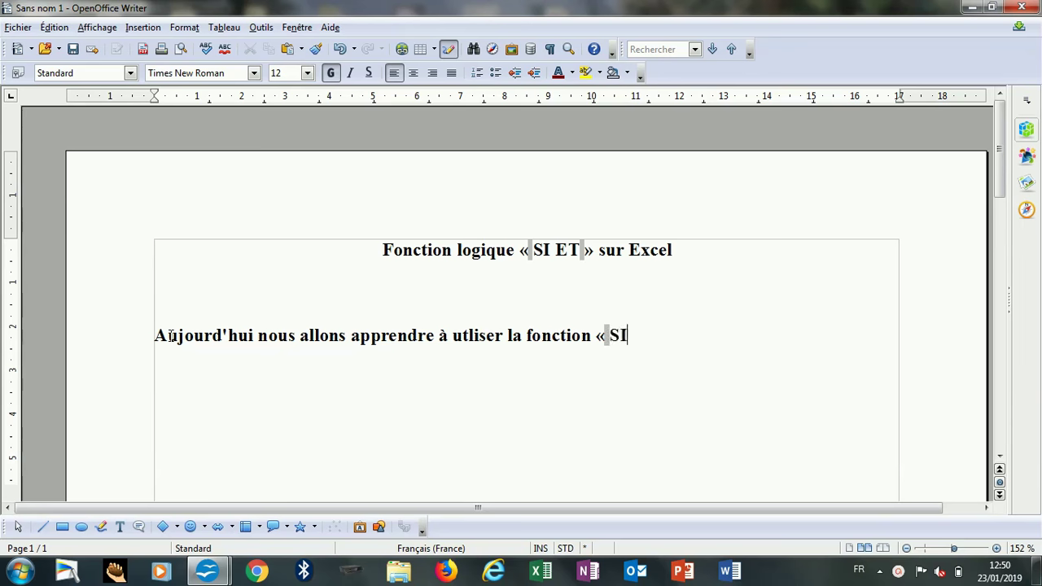
{"action": "type", "text": " ET "}
{"action": "type", "text": "» sur Excel"}
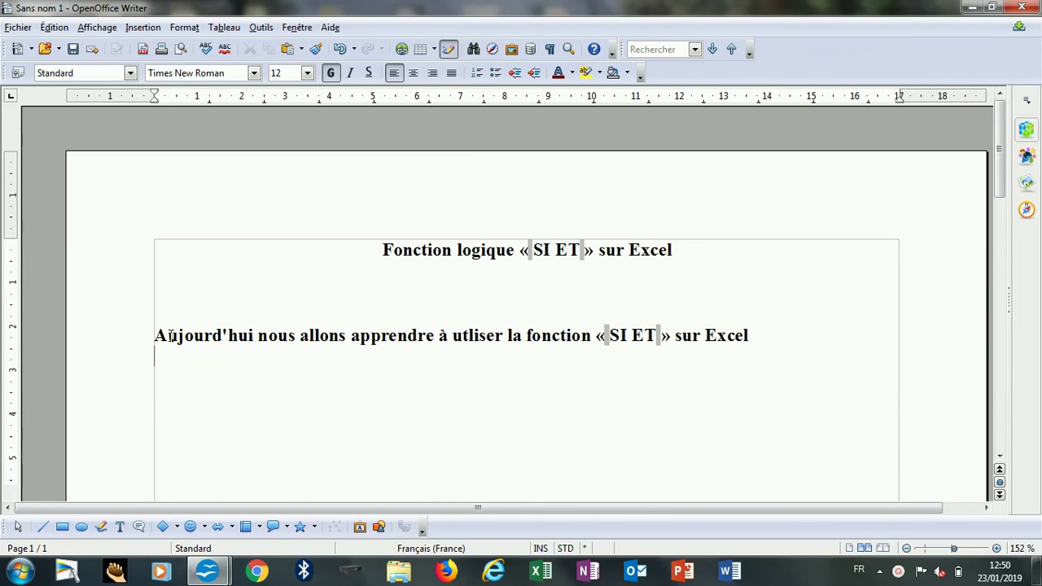
{"action": "key", "text": "Return"}
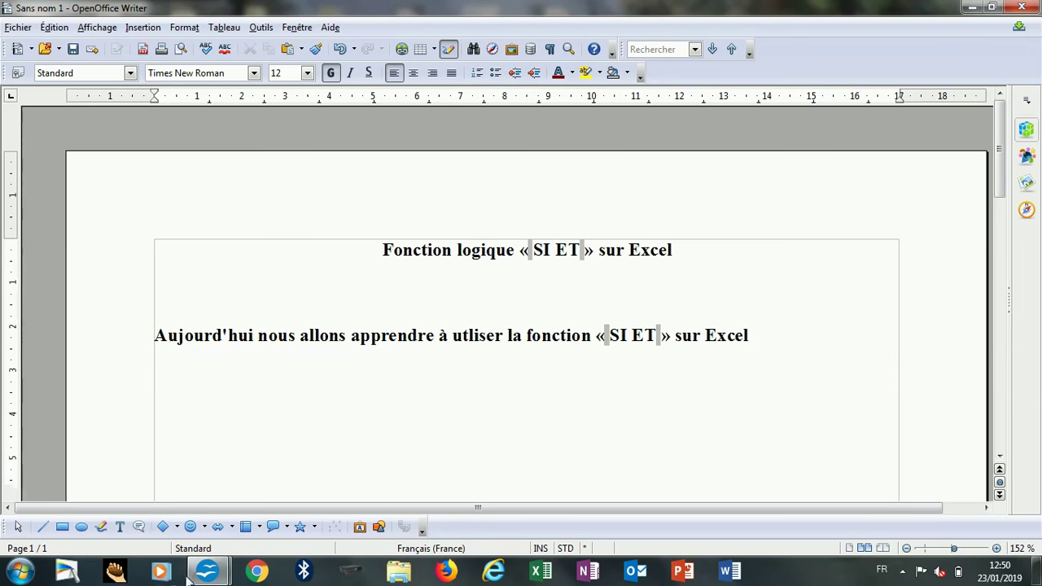
{"action": "mouse_move", "coordinate": [207, 571]}
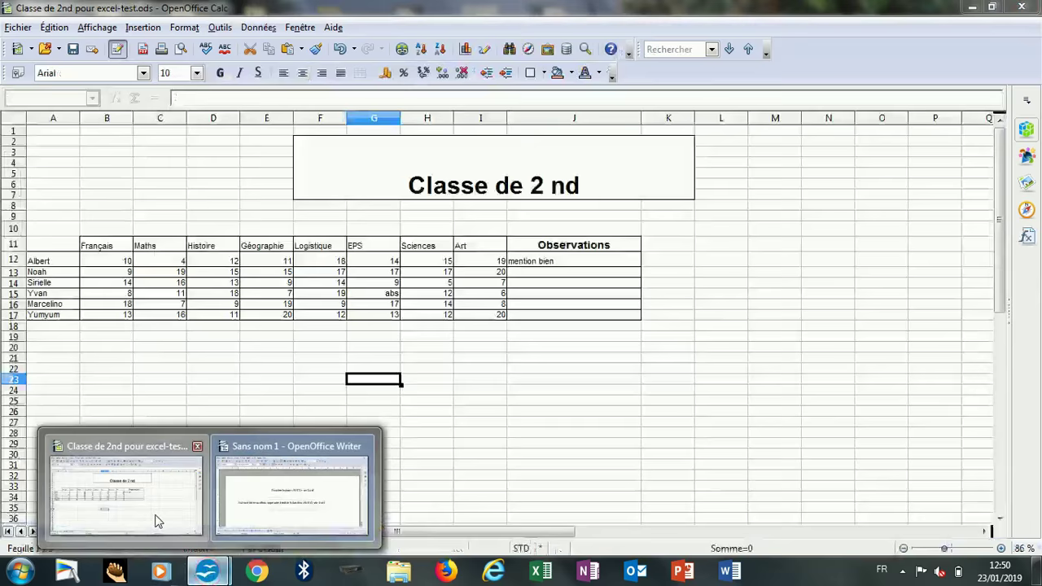
Bring the Calc grade spreadsheet forward briefly, then return to the Writer note.
{"action": "left_click", "coordinate": [155, 513]}
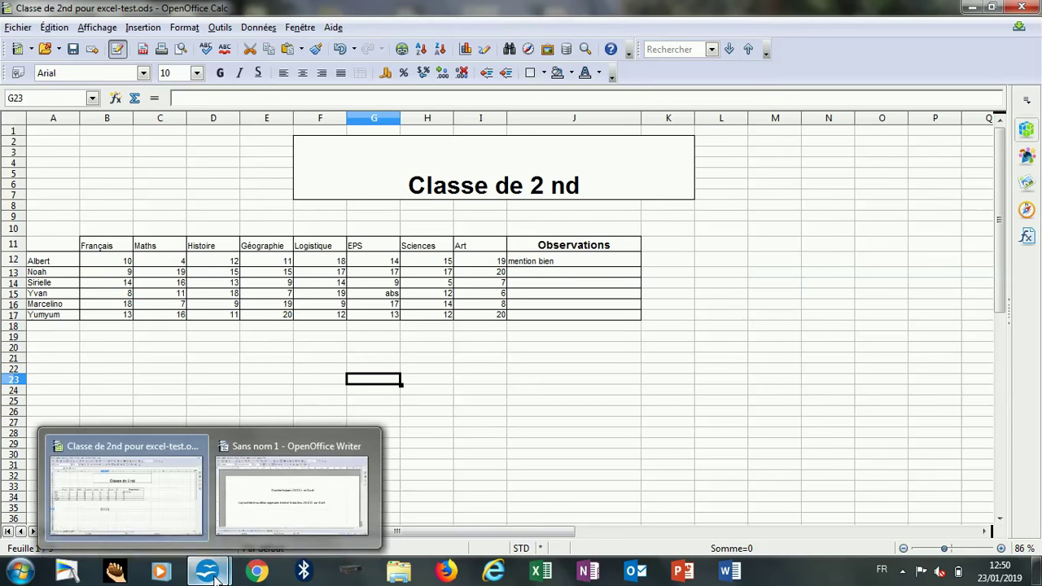
{"action": "mouse_move", "coordinate": [292, 489]}
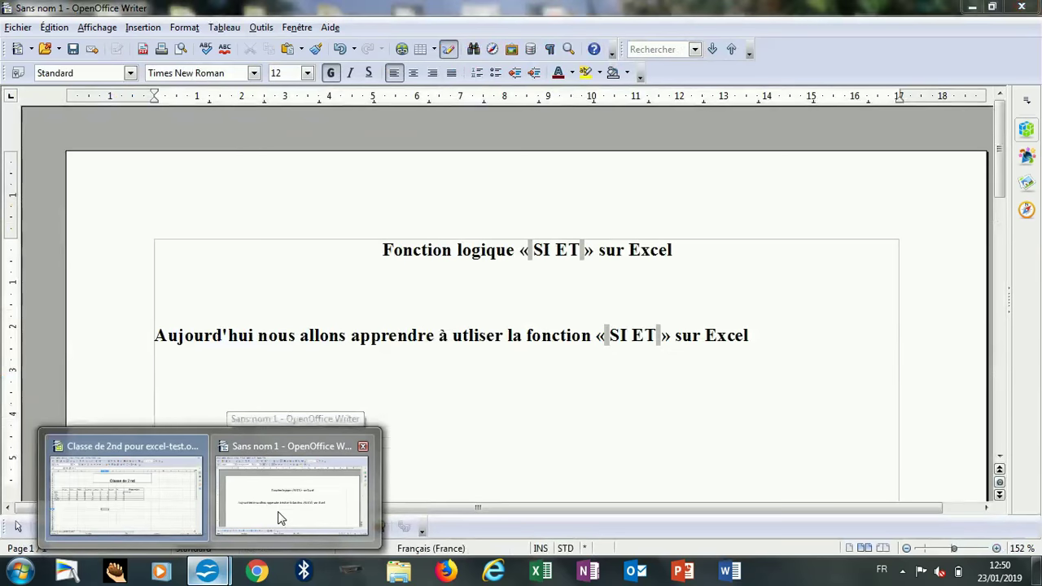
{"action": "left_click", "coordinate": [278, 518]}
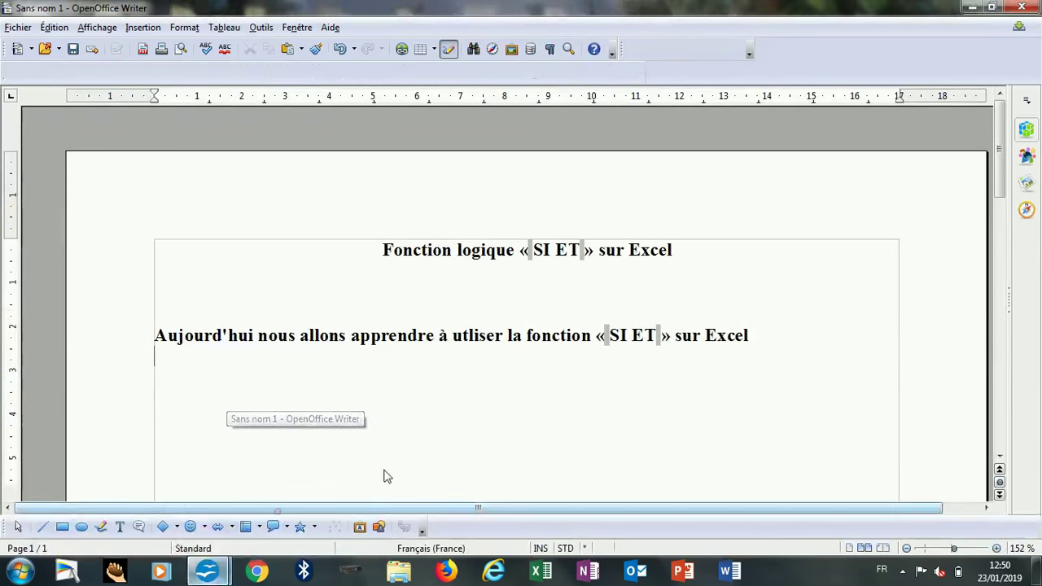
Add the lines 'Créer un fichier excel' and 'Prenons par exemple une classe de seconde' to the note.
{"action": "left_click", "coordinate": [782, 339]}
{"action": "key", "text": "Return"}
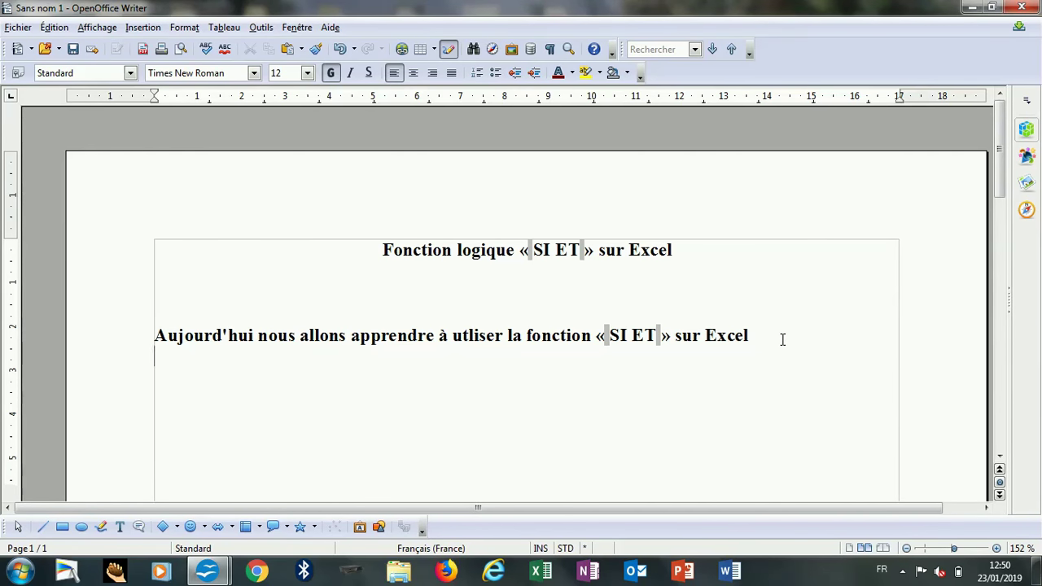
{"action": "type", "text": "Créer un fi"}
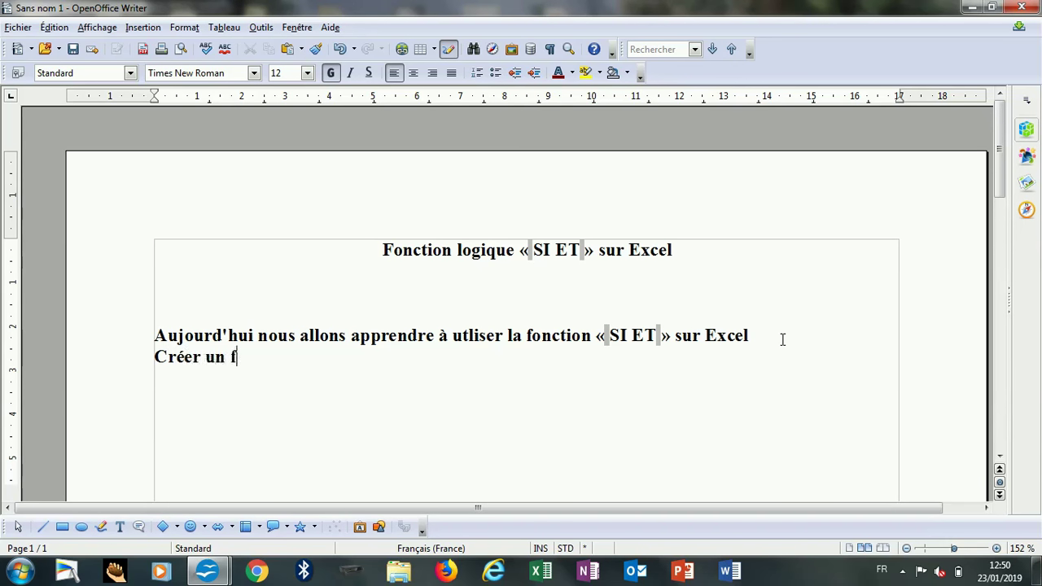
{"action": "type", "text": "chier"}
{"action": "type", "text": " excel"}
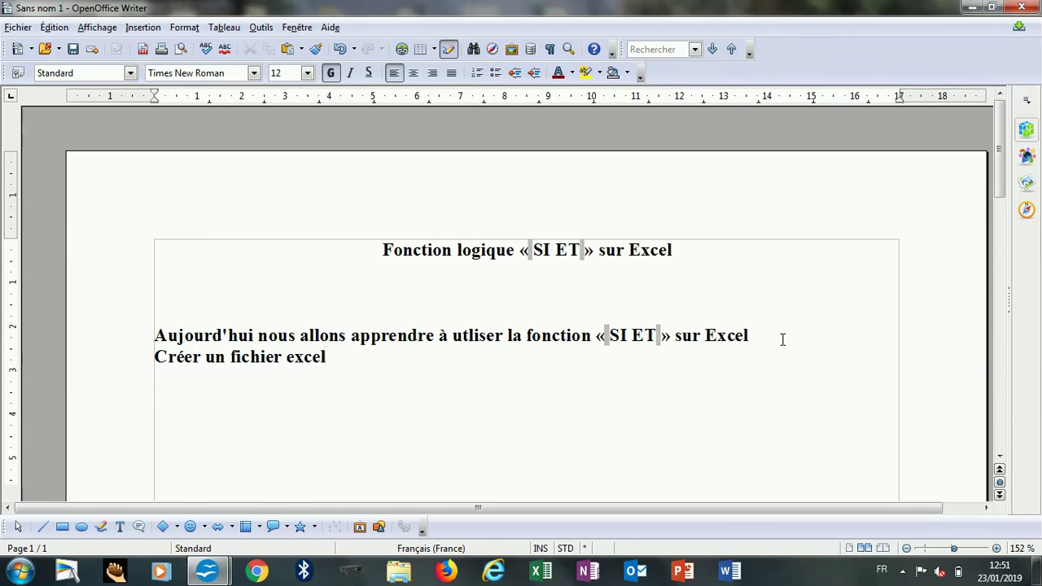
{"action": "key", "text": "Return"}
{"action": "type", "text": "Prenons par exemple "}
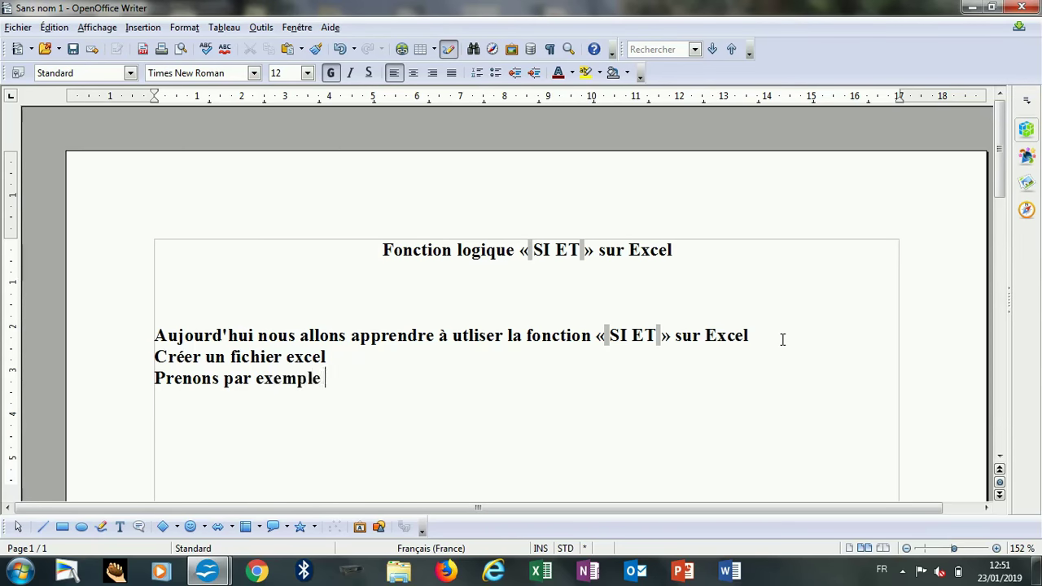
{"action": "type", "text": "une classe de "}
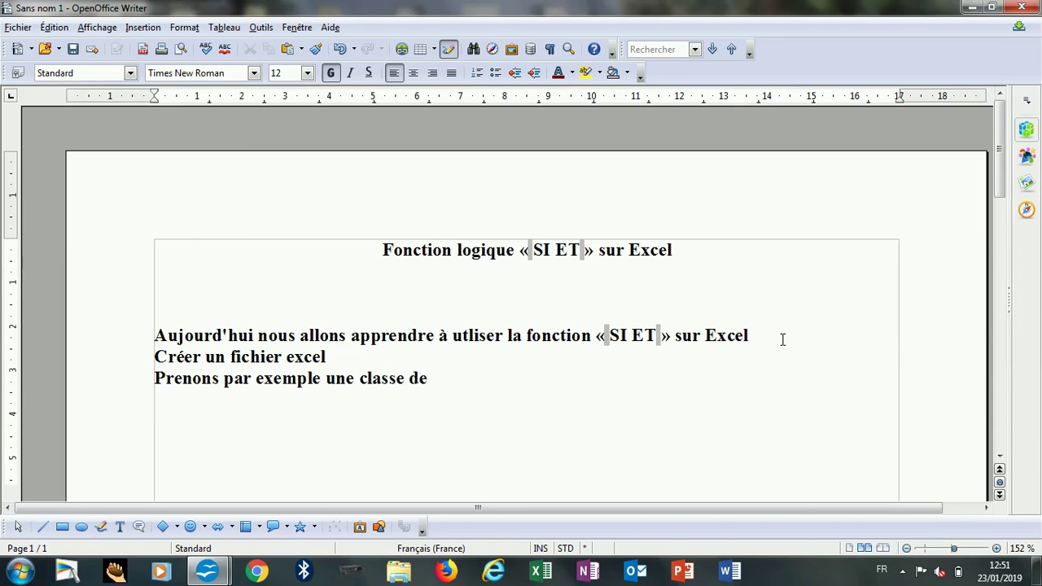
{"action": "type", "text": "seconde"}
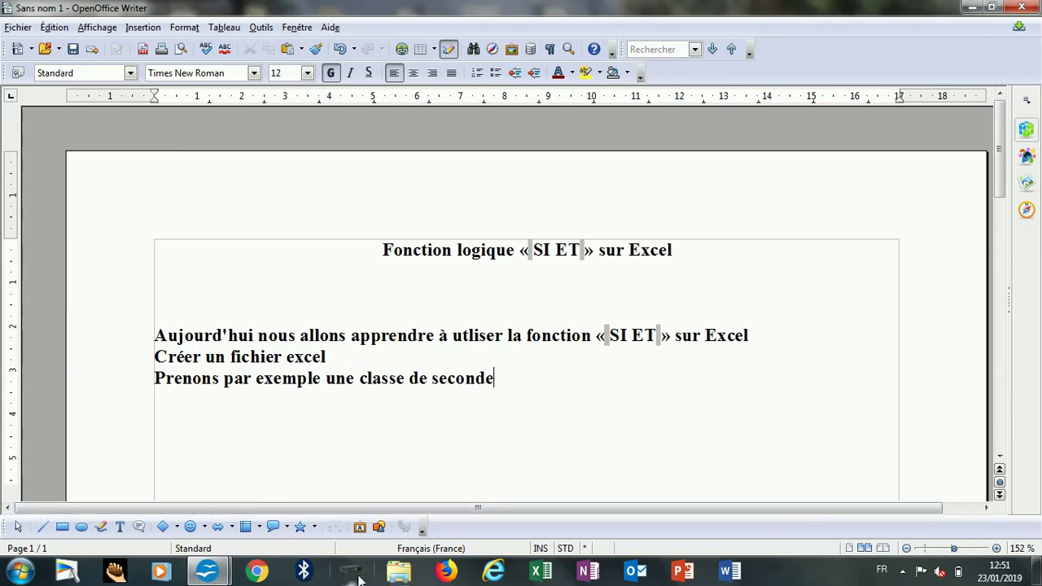
{"action": "mouse_move", "coordinate": [207, 571]}
{"action": "left_click", "coordinate": [131, 493]}
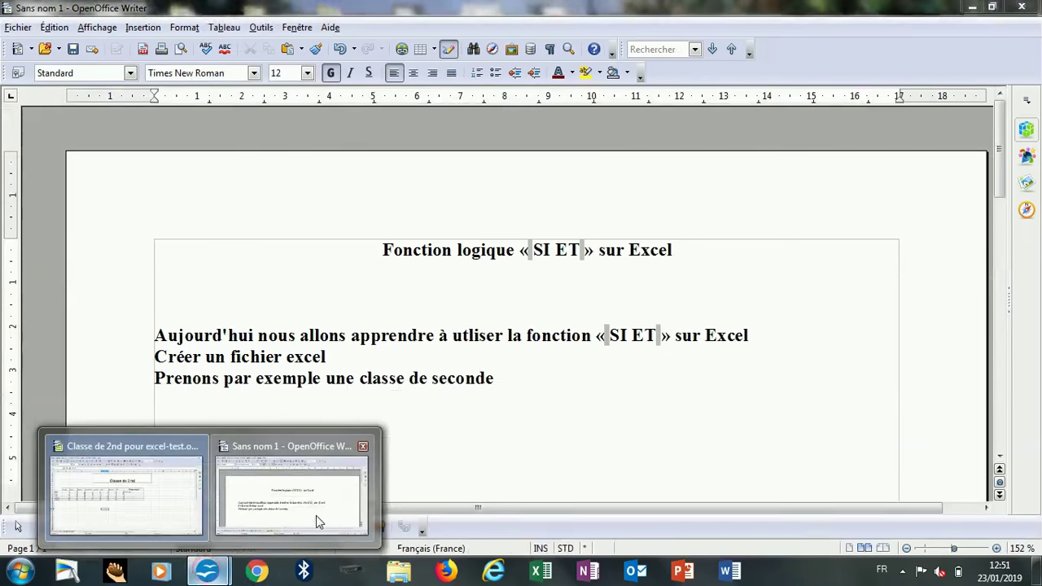
Switch from the Calc spreadsheet back to the Writer note.
{"action": "left_click", "coordinate": [316, 522]}
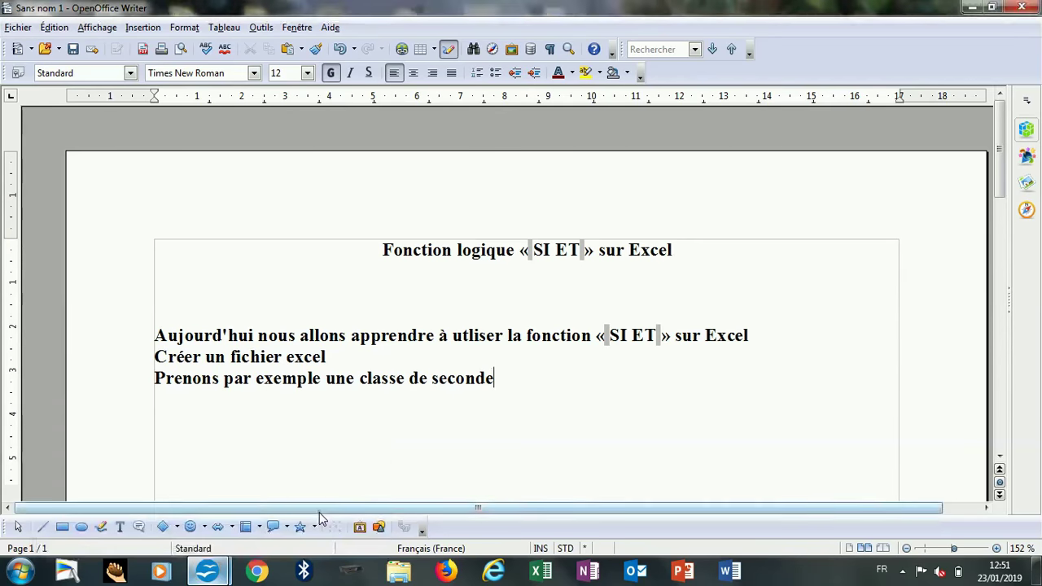
Type the sentence about entering pupils' grades per subject for the class council, with an automatic « SI ET » observation.
{"action": "key", "text": "Return"}
{"action": "type", "text": "Pour préparer notre conseil de classe "}
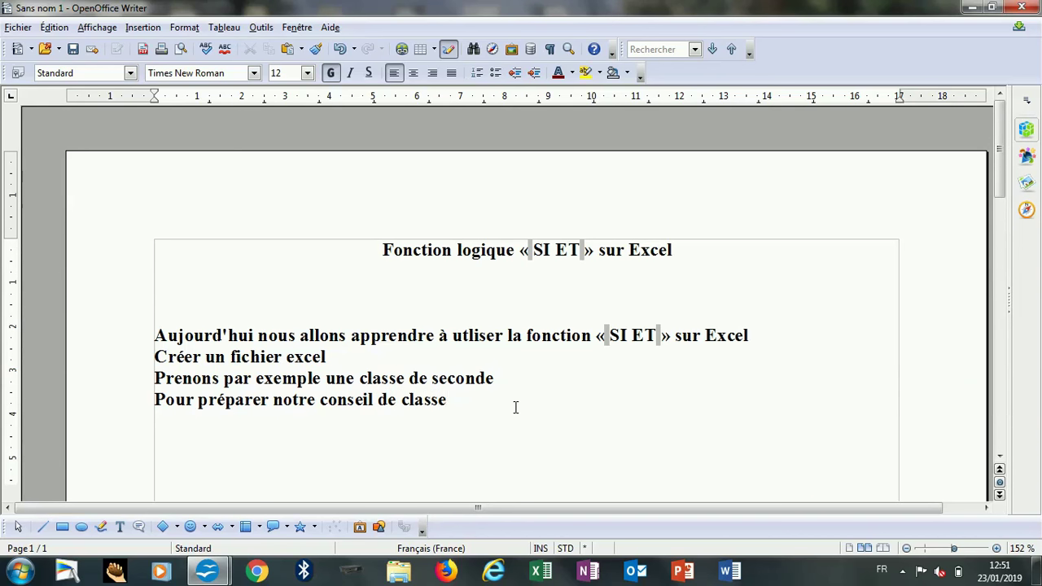
{"action": "type", "text": "nous "}
{"action": "type", "text": "allon"}
{"action": "type", "text": "s entrer"}
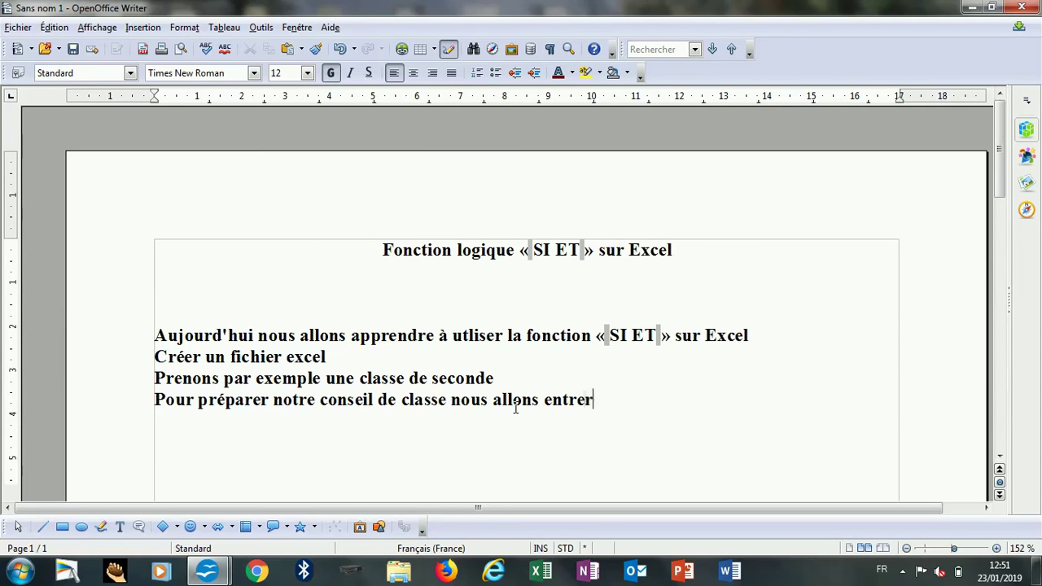
{"action": "type", "text": " les "}
{"action": "type", "text": "notes des é"}
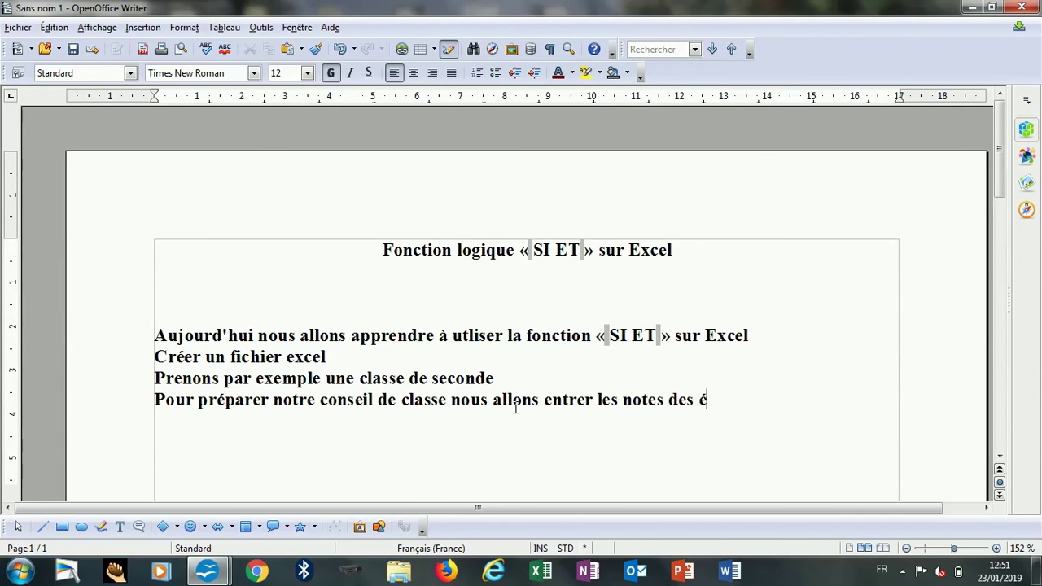
{"action": "type", "text": "lèves en foncti"}
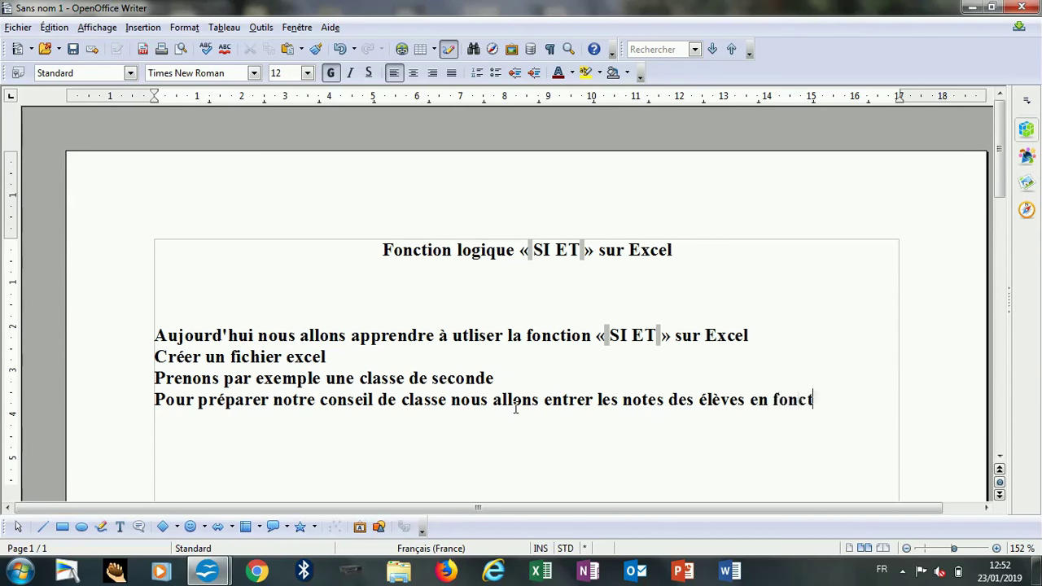
{"action": "type", "text": "on des matières e"}
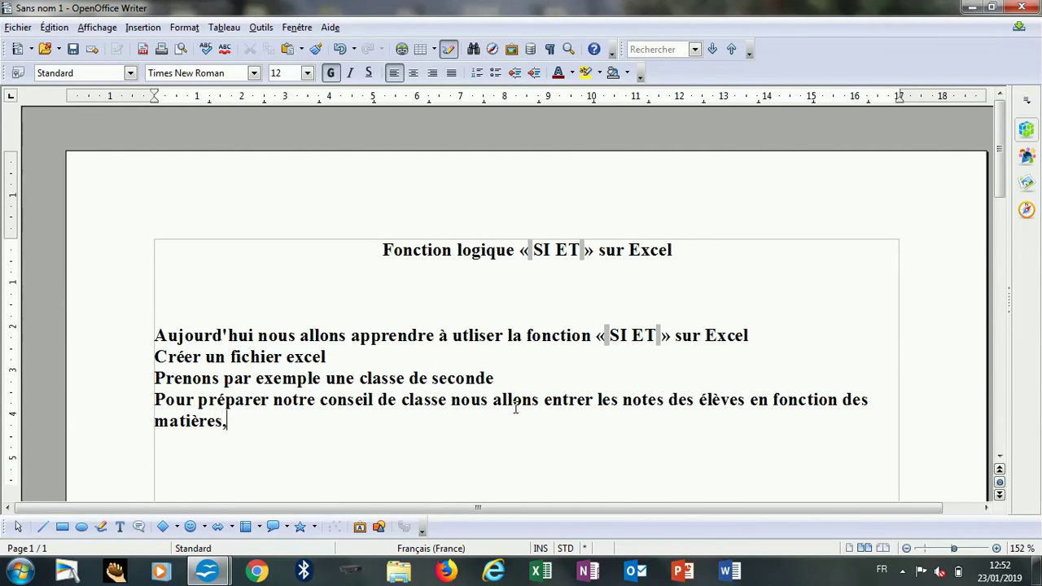
{"action": "type", "text": "t nous allon"}
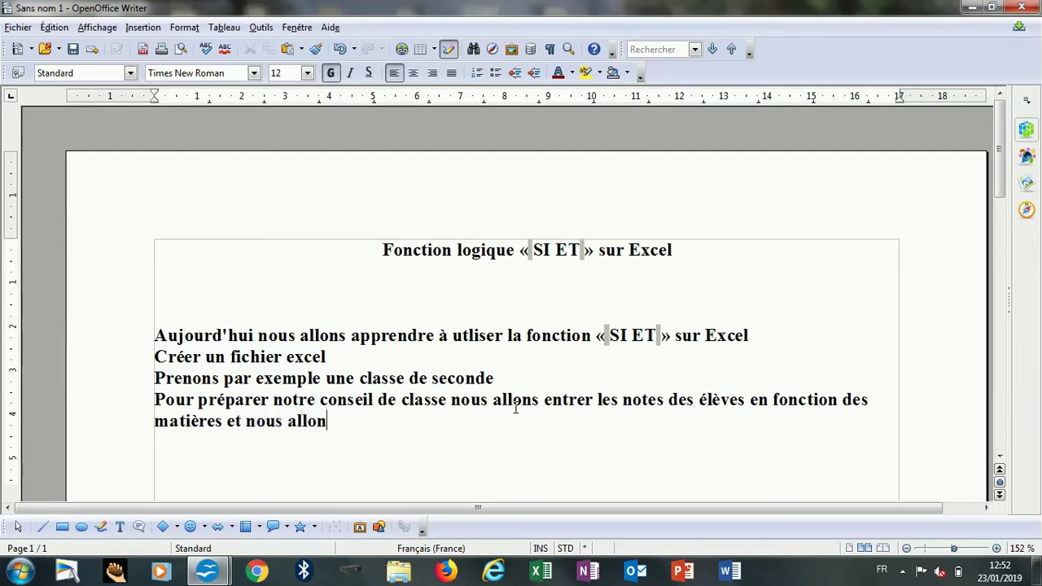
{"action": "type", "text": "s propo"}
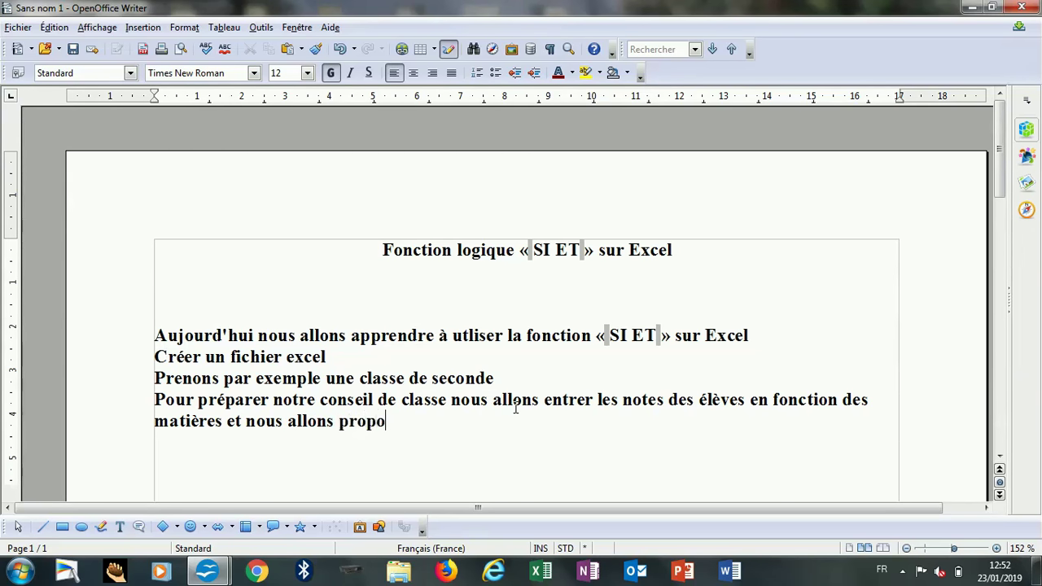
{"action": "type", "text": "ser une "}
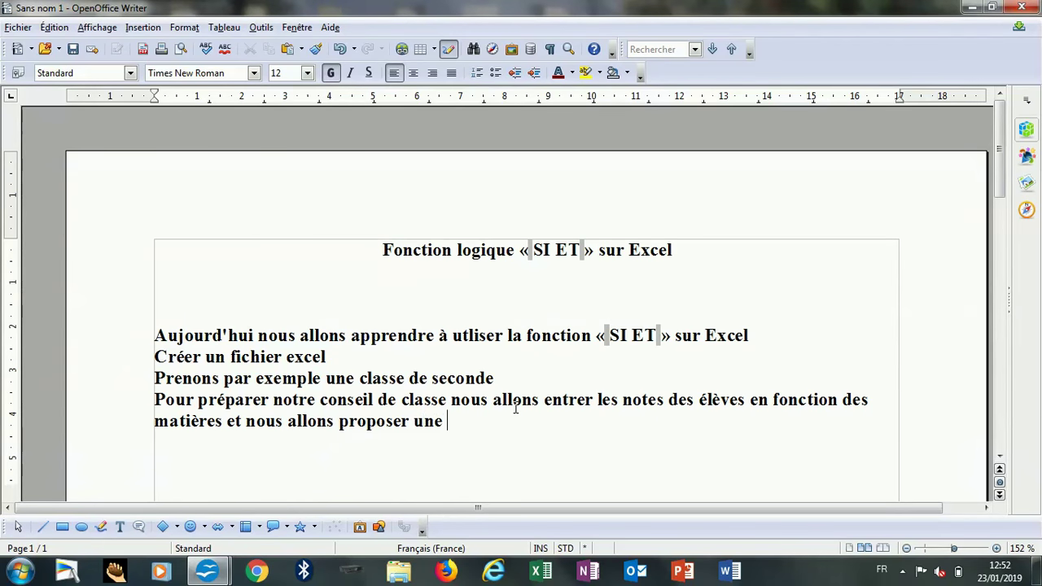
{"action": "type", "text": "observati"}
{"action": "type", "text": "on automatique avec la f"}
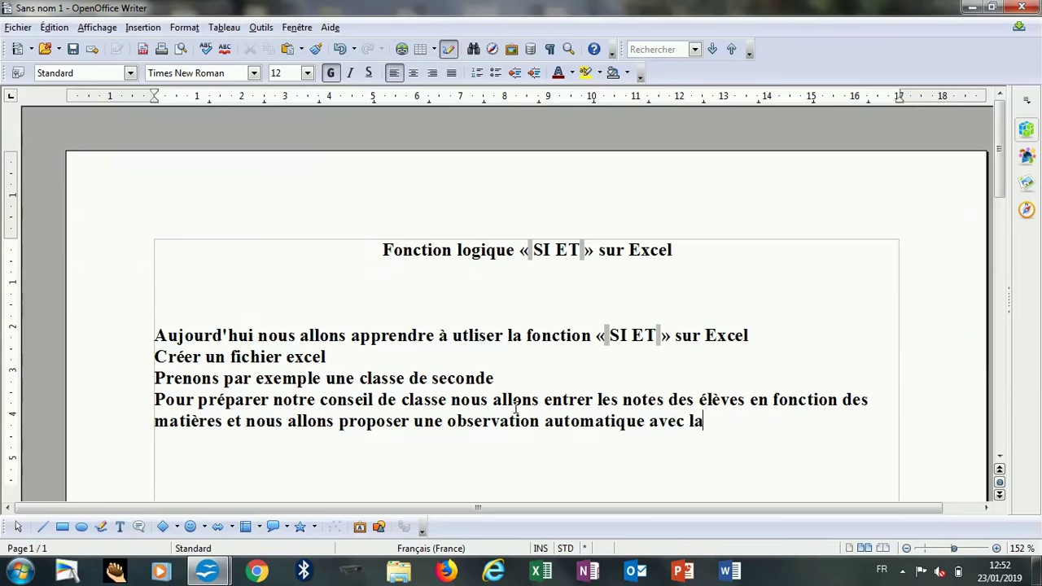
{"action": "type", "text": "onction « SI E"}
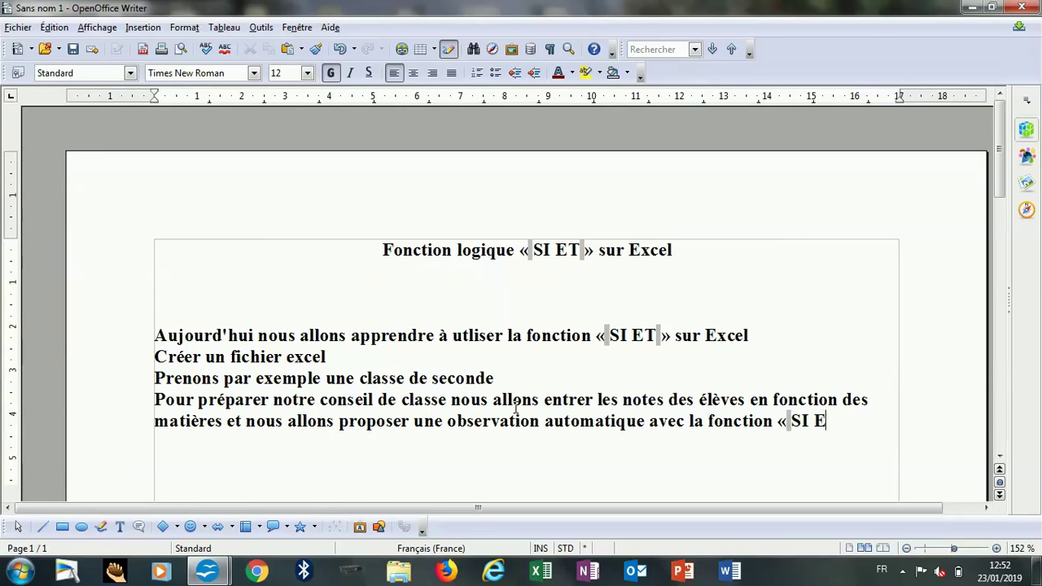
{"action": "type", "text": "T »"}
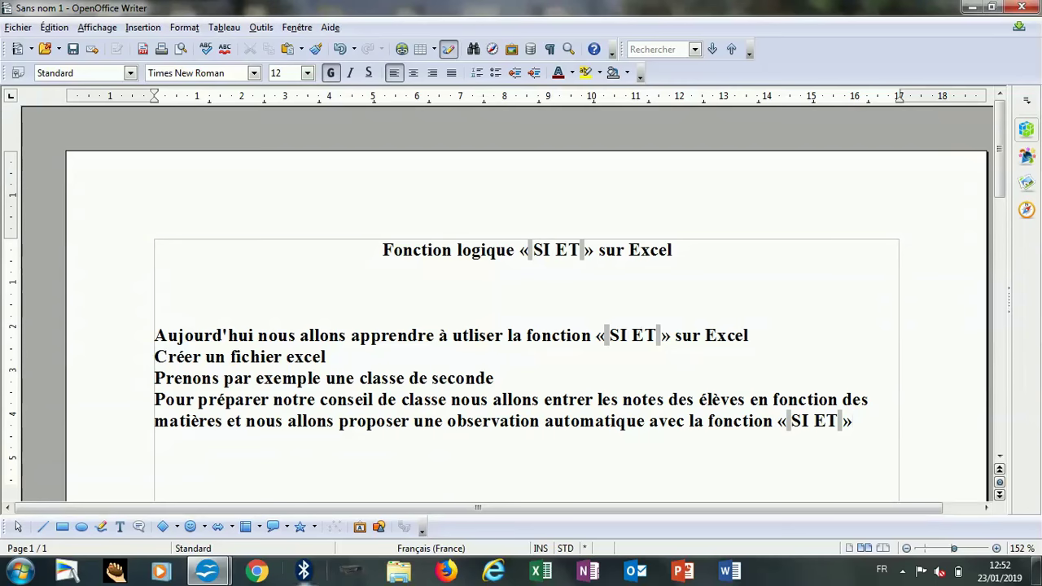
{"action": "mouse_move", "coordinate": [208, 571]}
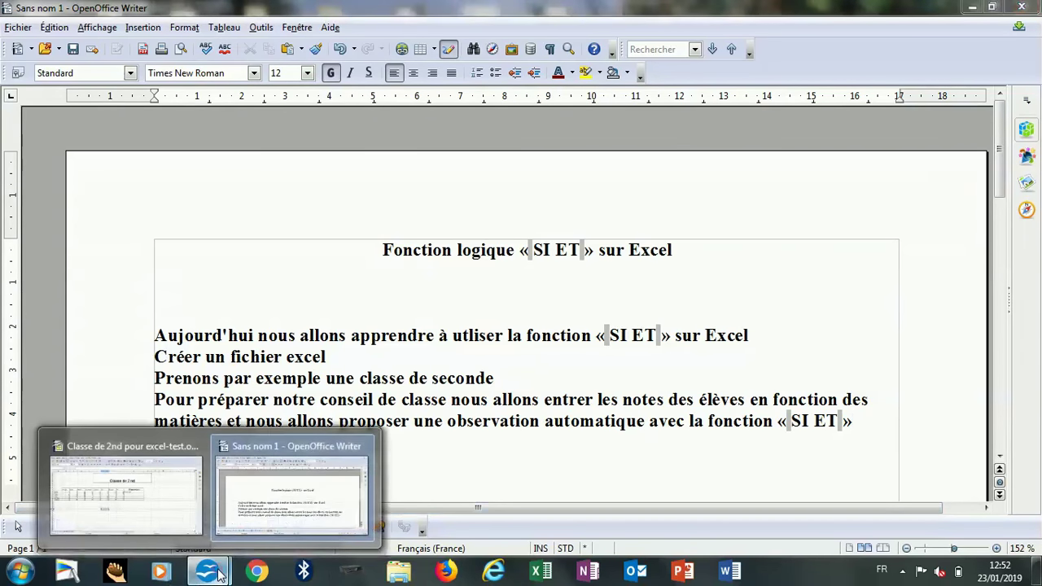
{"action": "left_click", "coordinate": [162, 507]}
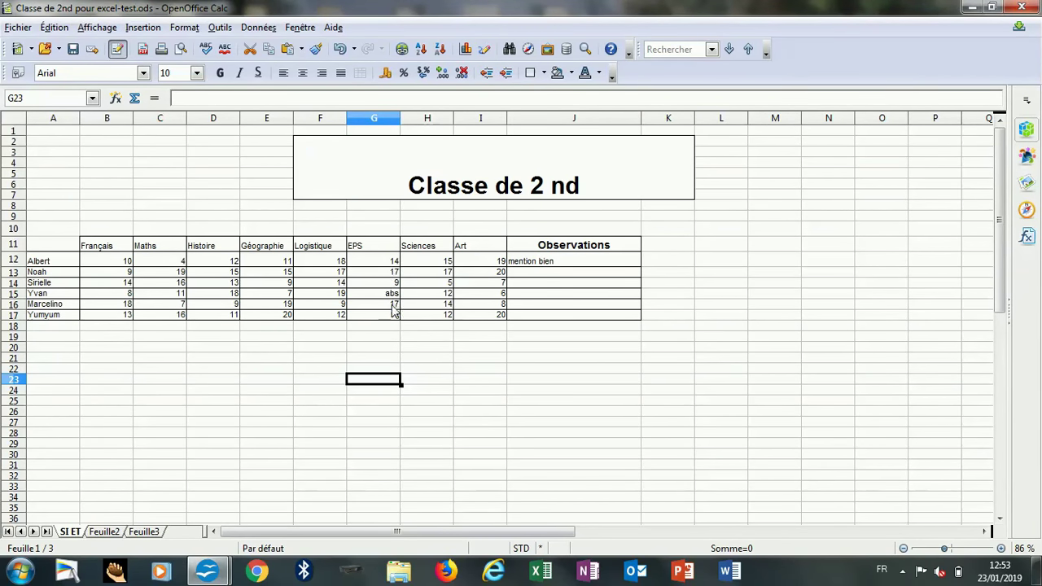
Undo the 'mention bien' entry so Observations cell J12 is empty again.
{"action": "key", "text": "ctrl+z"}
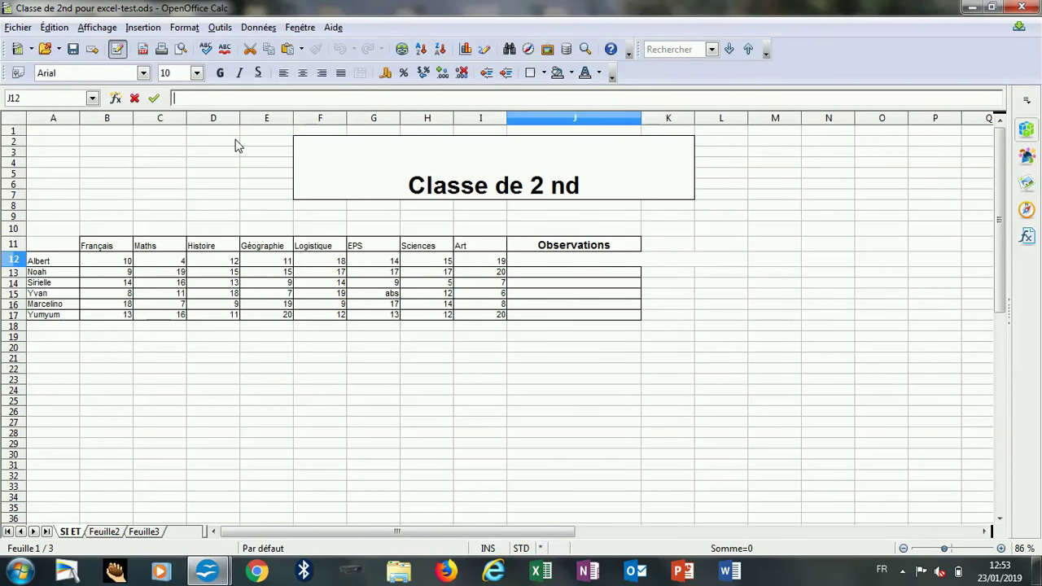
{"action": "left_click", "coordinate": [597, 341]}
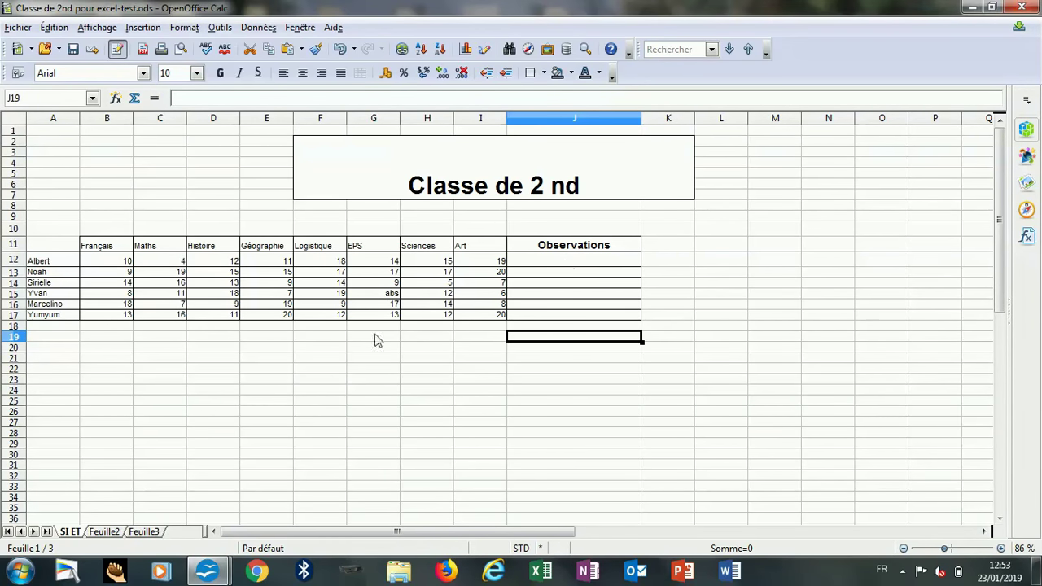
{"action": "mouse_move", "coordinate": [208, 572]}
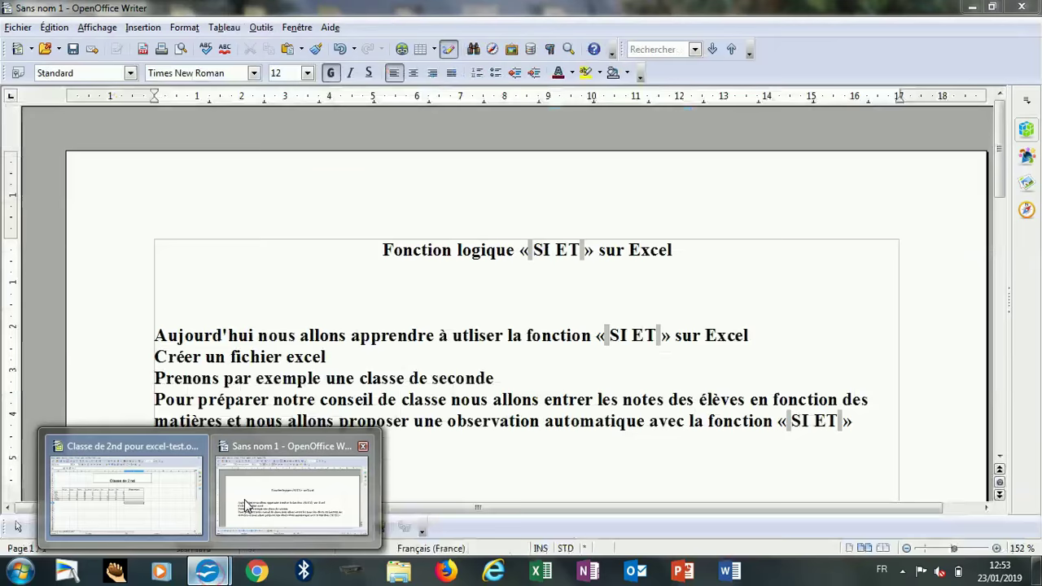
{"action": "left_click", "coordinate": [245, 496]}
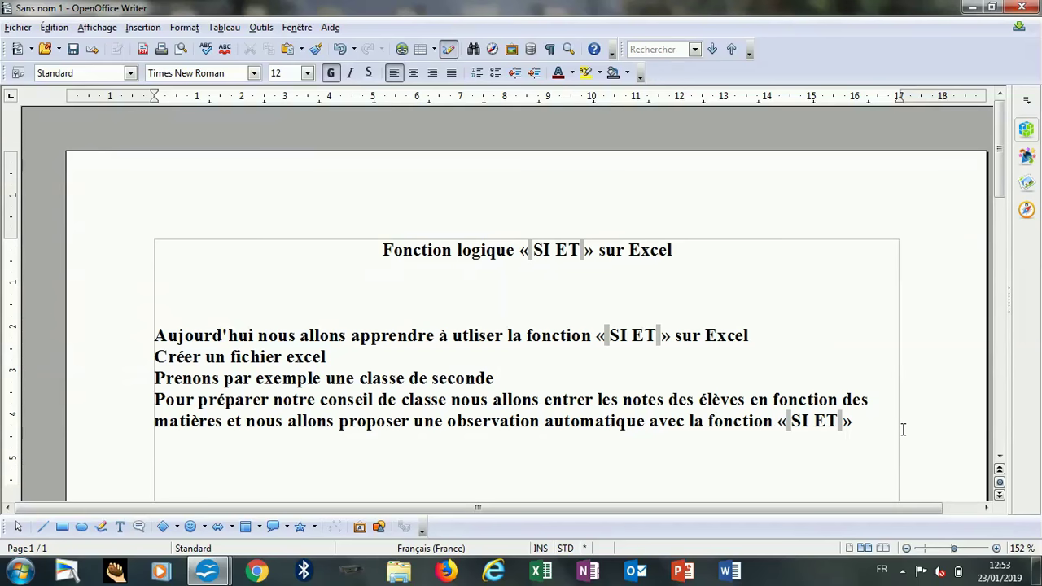
Add the sentence offering the PDF file in the video link, correcting 'exmple' to 'exemple'.
{"action": "type", "text": "Je vous propose mon fichier en PDF "}
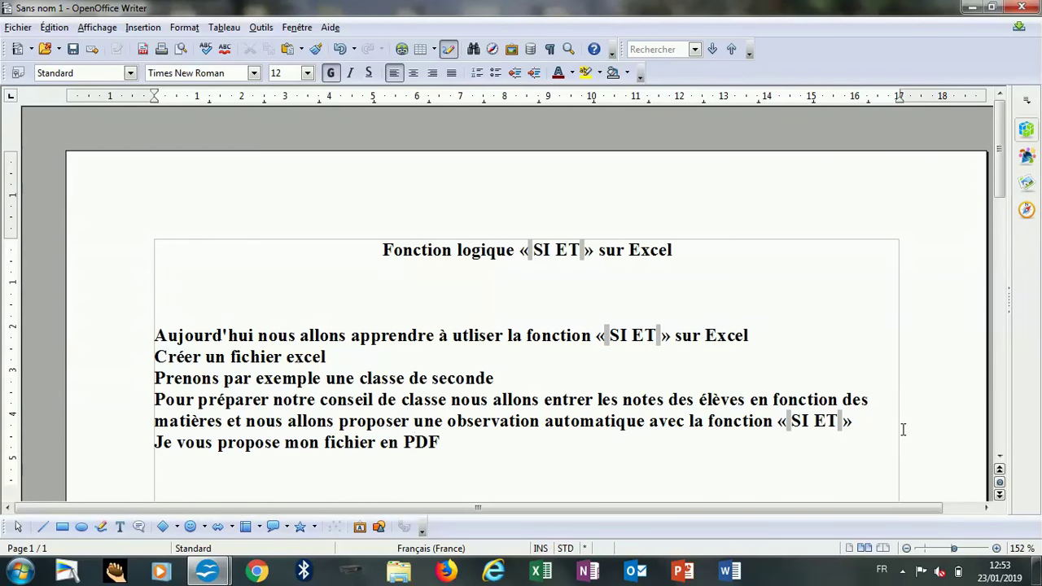
{"action": "type", "text": "dans le lien de la vidéo si vous av"}
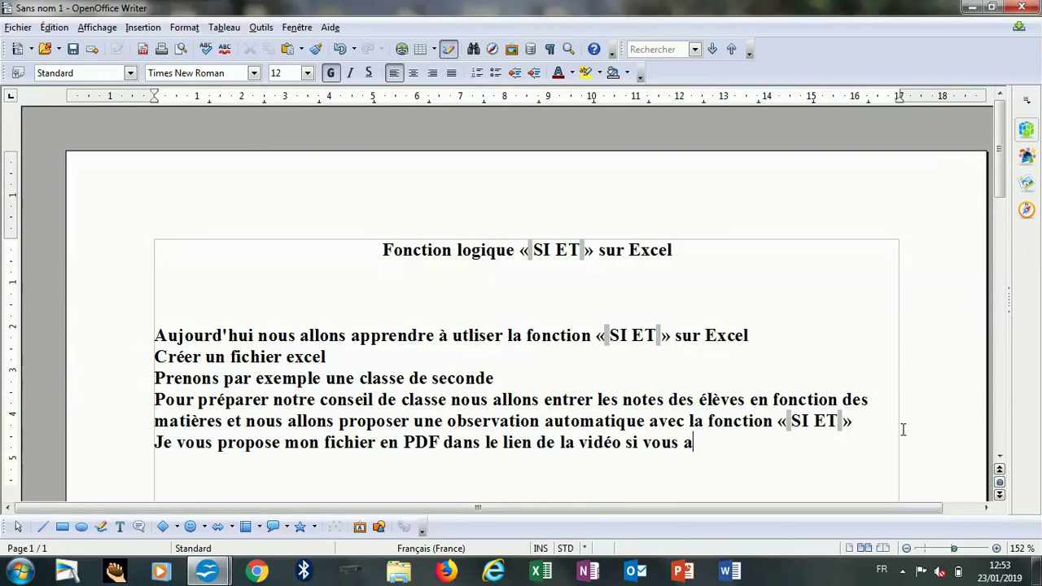
{"action": "type", "text": "ez besoin d'un exmple"}
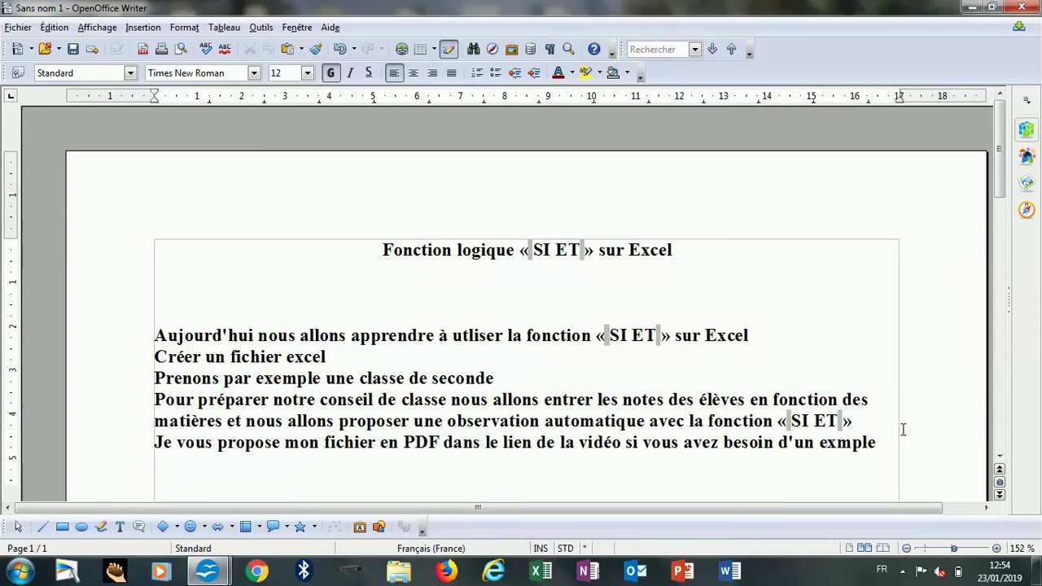
{"action": "left_click", "coordinate": [837, 442]}
{"action": "type", "text": "e"}
{"action": "left_click", "coordinate": [891, 440]}
{"action": "key", "text": "Return"}
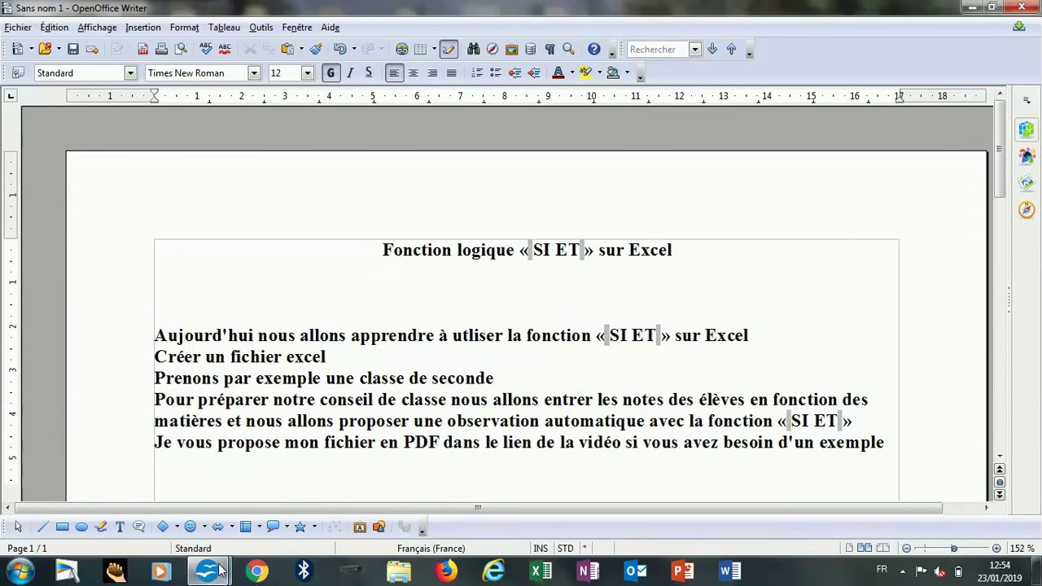
{"action": "mouse_move", "coordinate": [207, 572]}
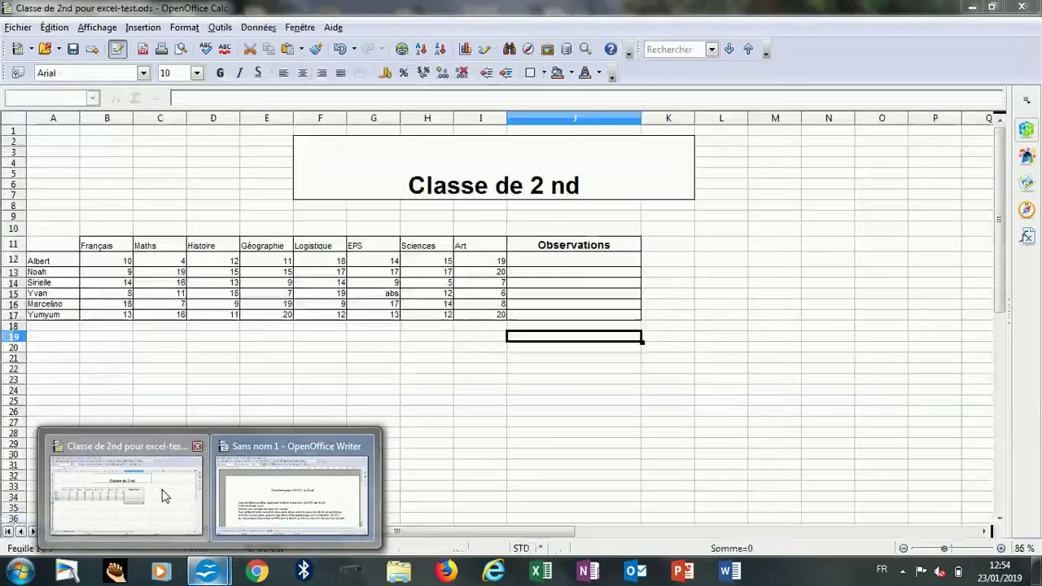
Check the empty Observations cell J12 in Calc, then return to the Writer note.
{"action": "left_click", "coordinate": [163, 492]}
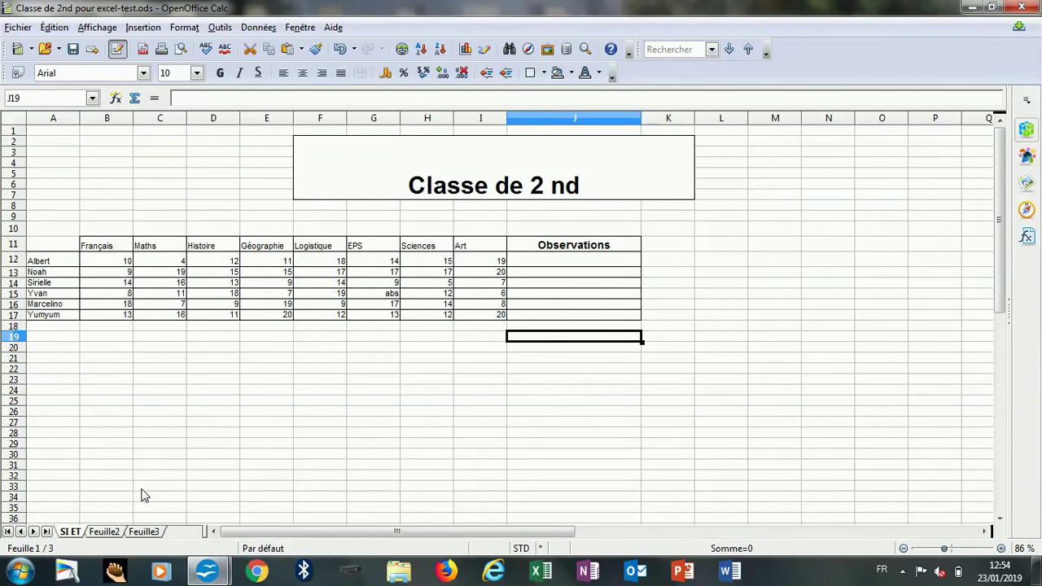
{"action": "left_click", "coordinate": [542, 261]}
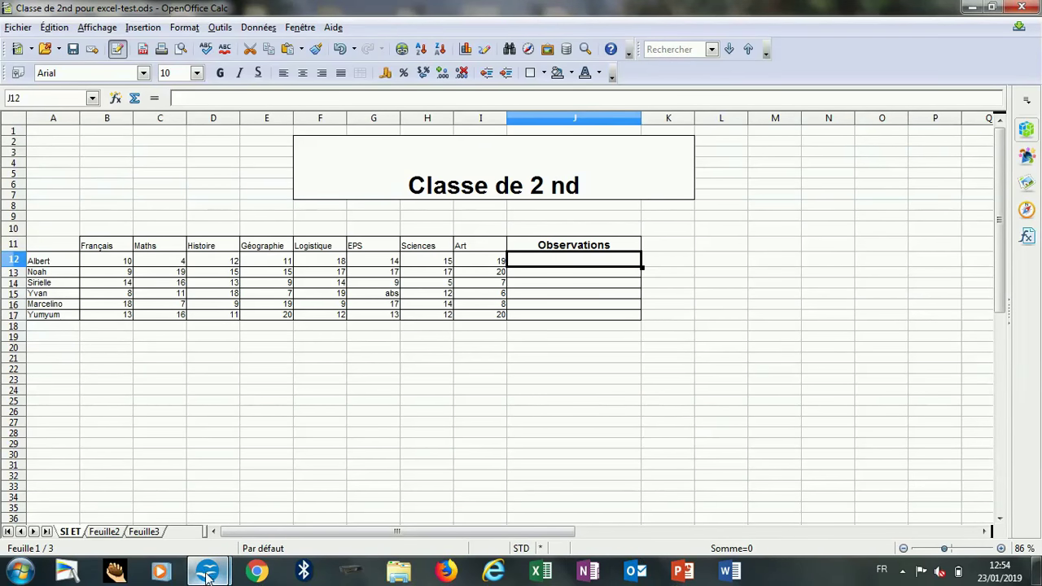
{"action": "mouse_move", "coordinate": [207, 571]}
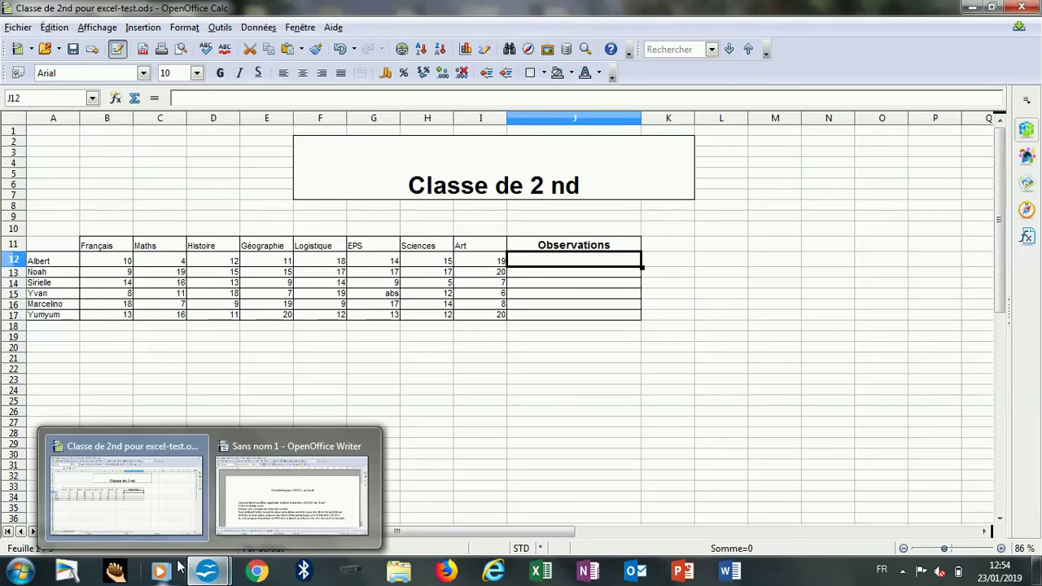
{"action": "mouse_move", "coordinate": [126, 488]}
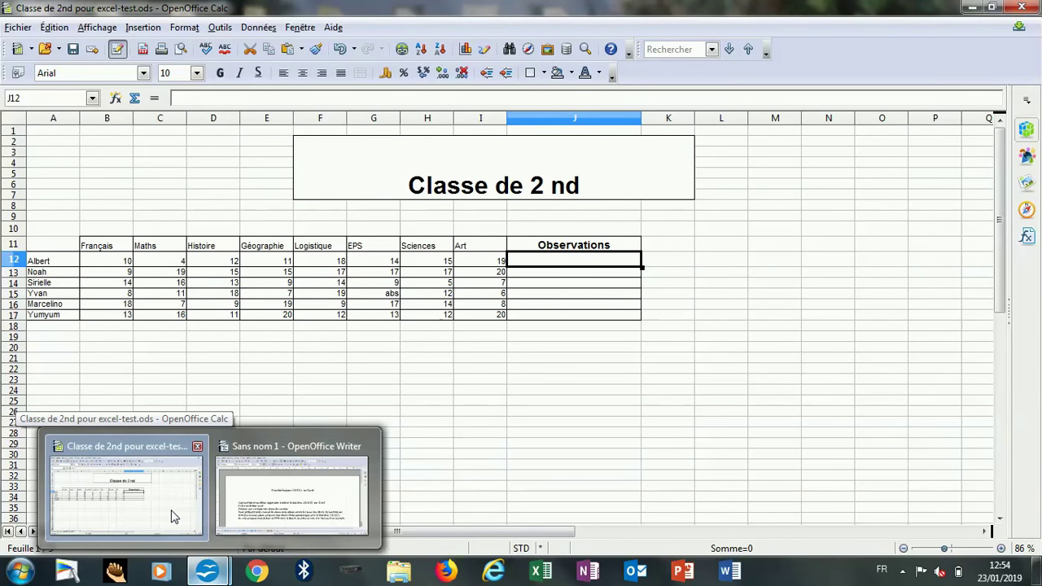
{"action": "left_click", "coordinate": [276, 505]}
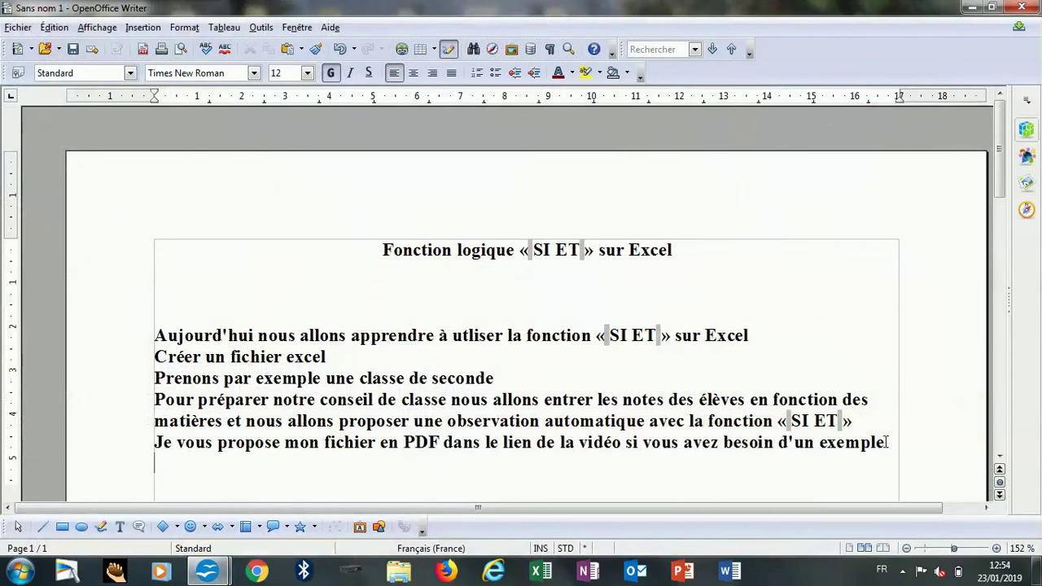
Type 'Saisisons notre fonction' and 'Il faut savoir que', then delete the final 'e' of 'que'.
{"action": "key", "text": "Return"}
{"action": "key", "text": "Return"}
{"action": "type", "text": "Saisisons"}
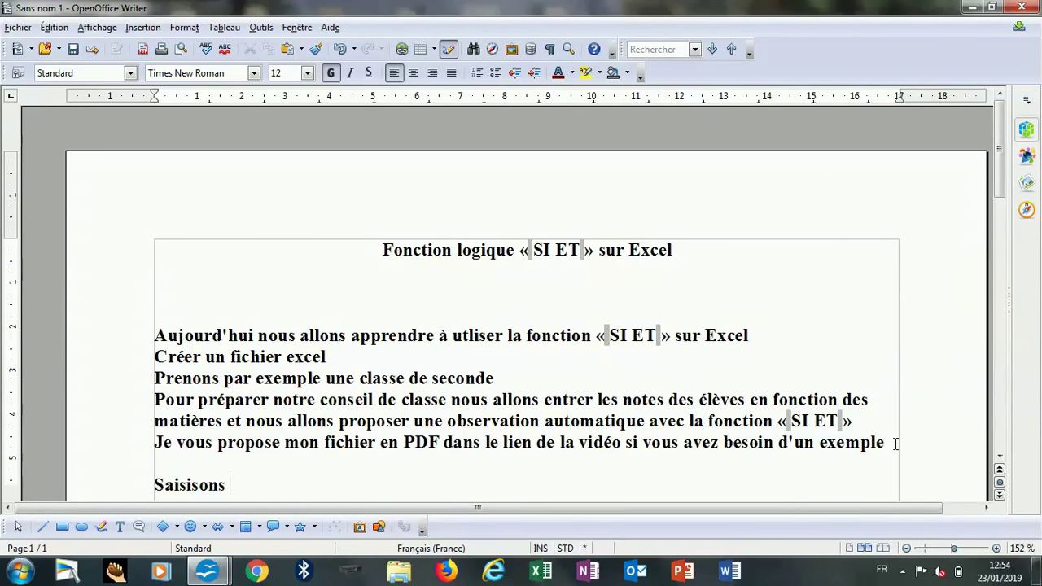
{"action": "type", "text": " notre f"}
{"action": "type", "text": "onction"}
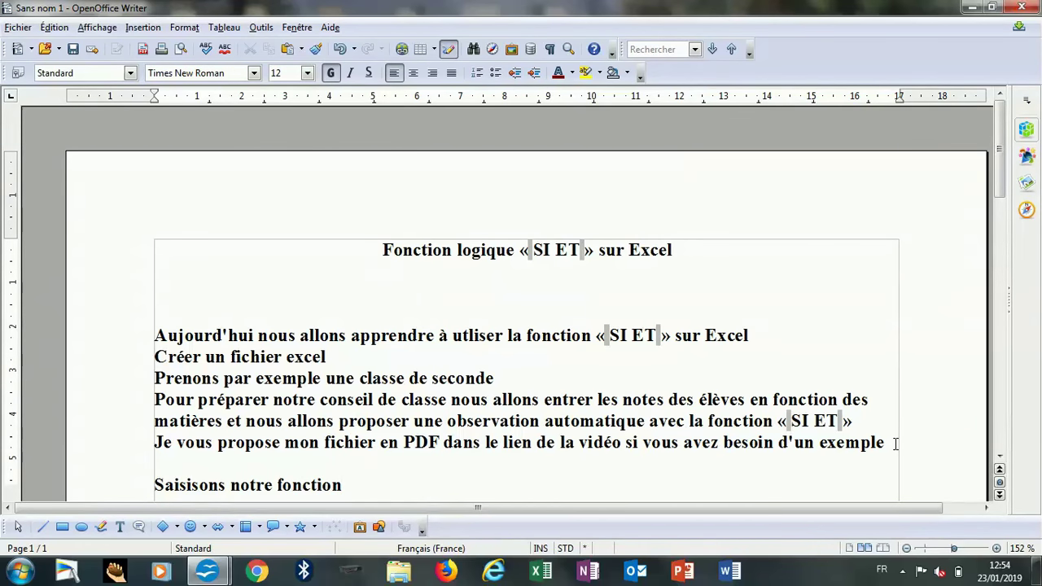
{"action": "key", "text": "Return"}
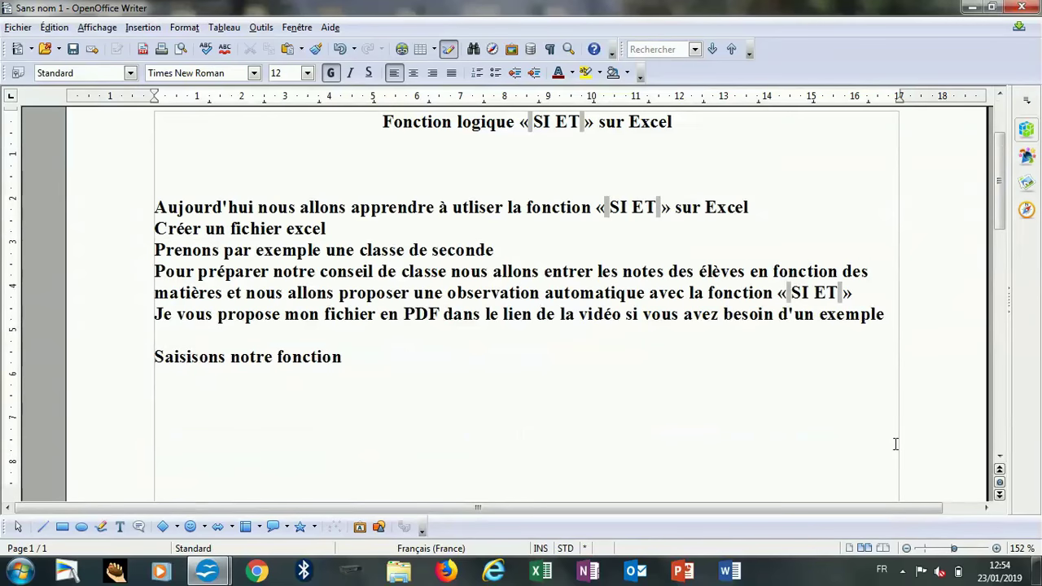
{"action": "type", "text": "Ilfaut savoir qu"}
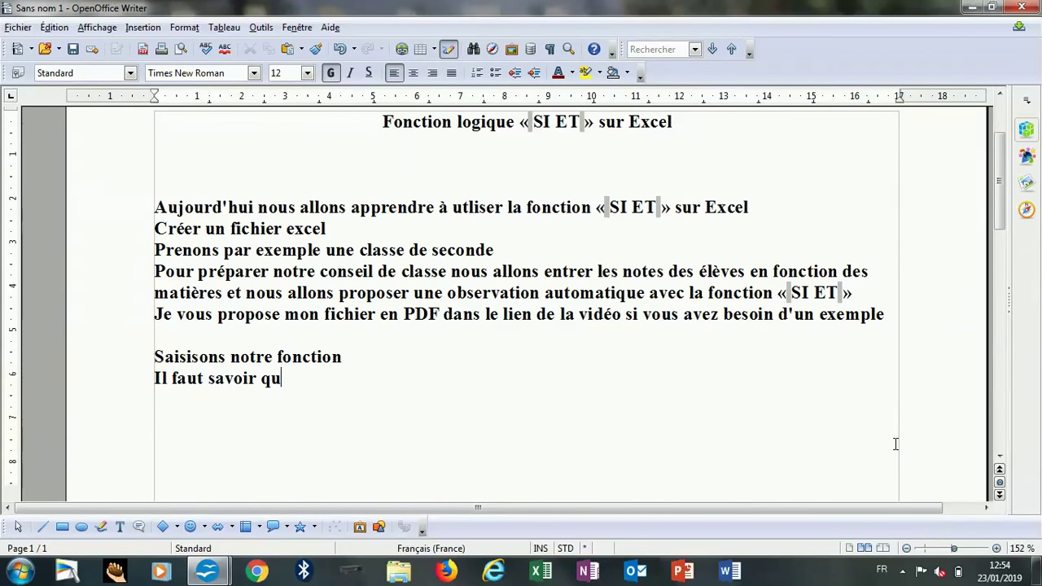
{"action": "type", "text": "e"}
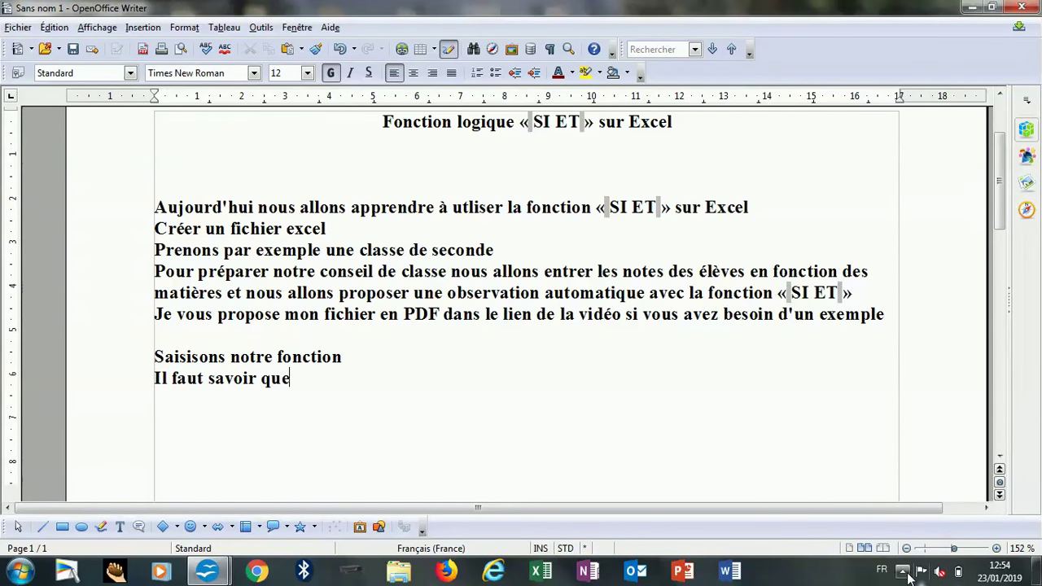
{"action": "left_click", "coordinate": [902, 570]}
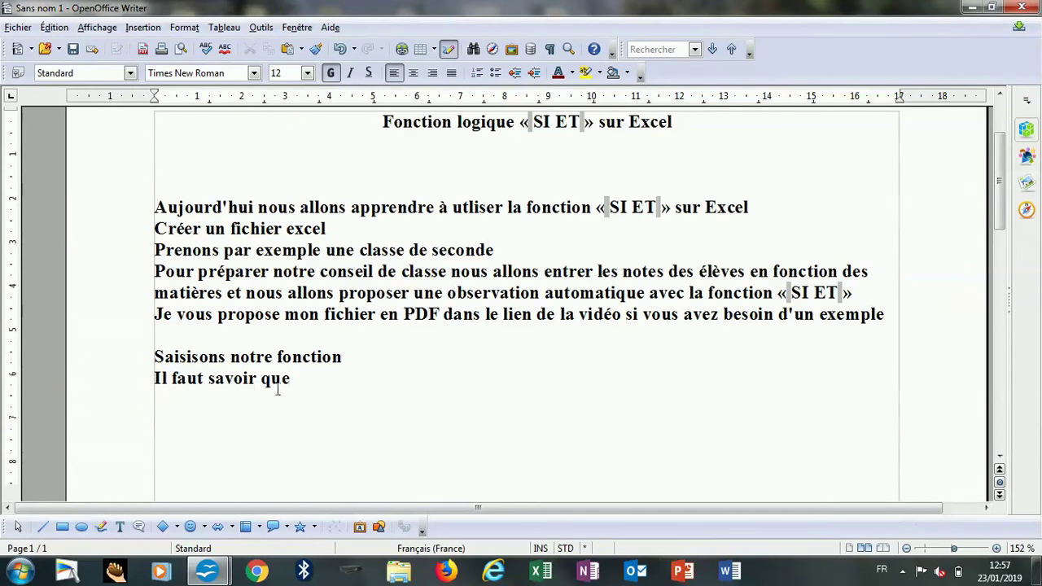
{"action": "key", "text": "BackSpace"}
Explain that with SI ET all requested conditions must hold simultaneously, then start the 'mention très bien' example.
{"action": "type", "text": "'avec la fonction "}
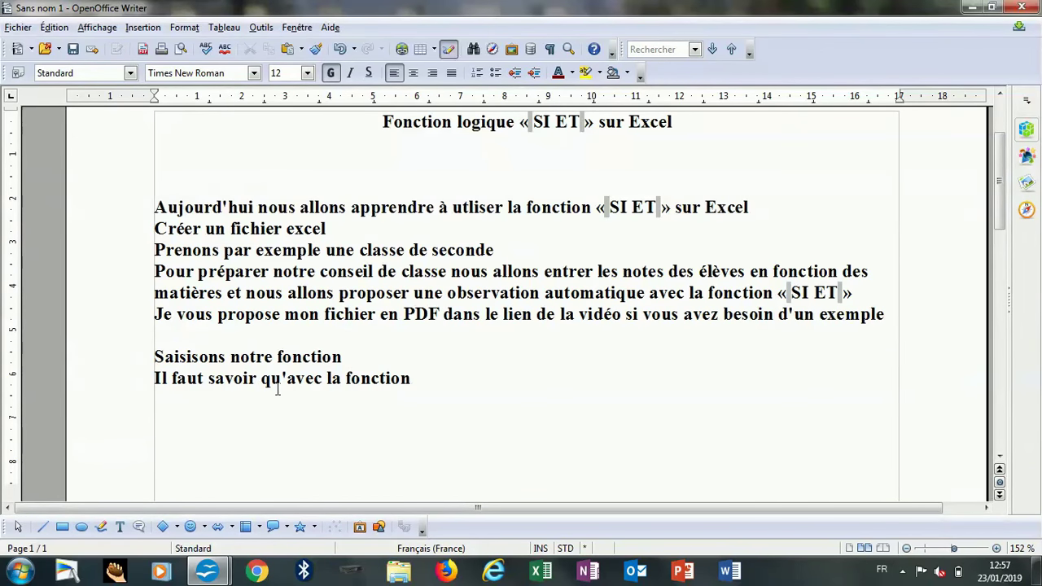
{"action": "type", "text": "SI ET"}
{"action": "type", "text": ", il faut "}
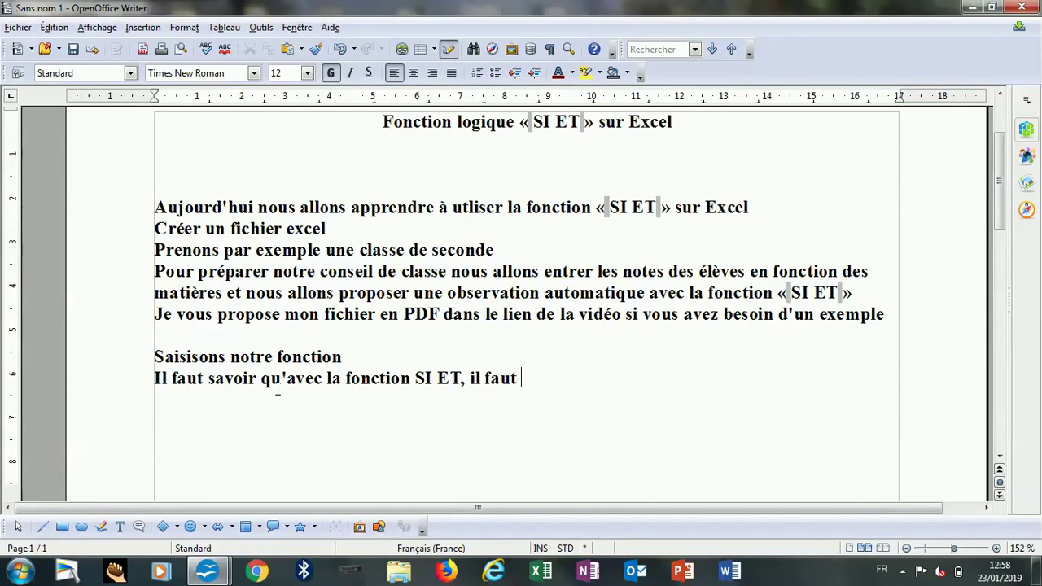
{"action": "type", "text": "que toutes "}
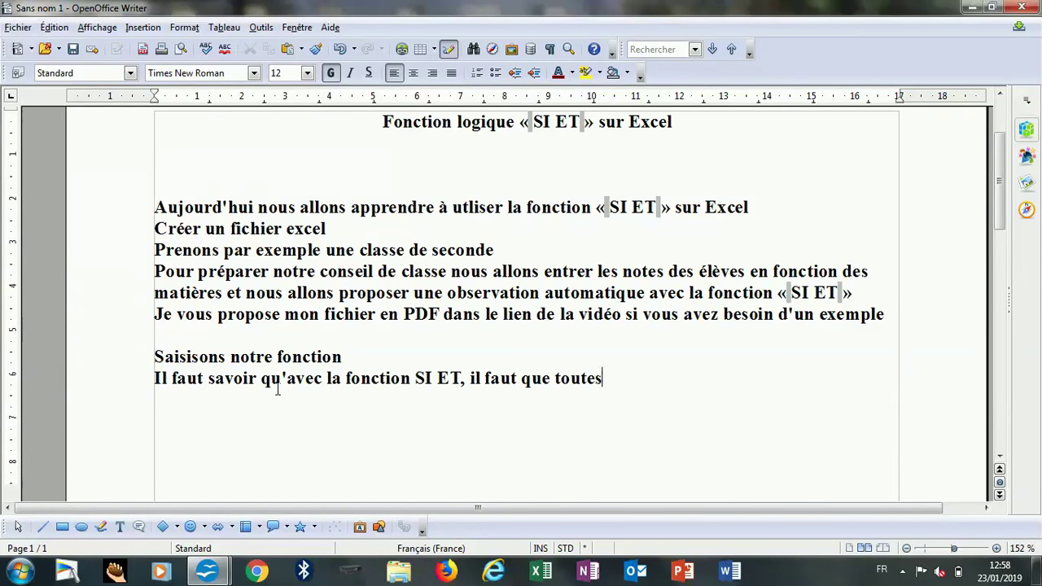
{"action": "type", "text": "les valeurs"}
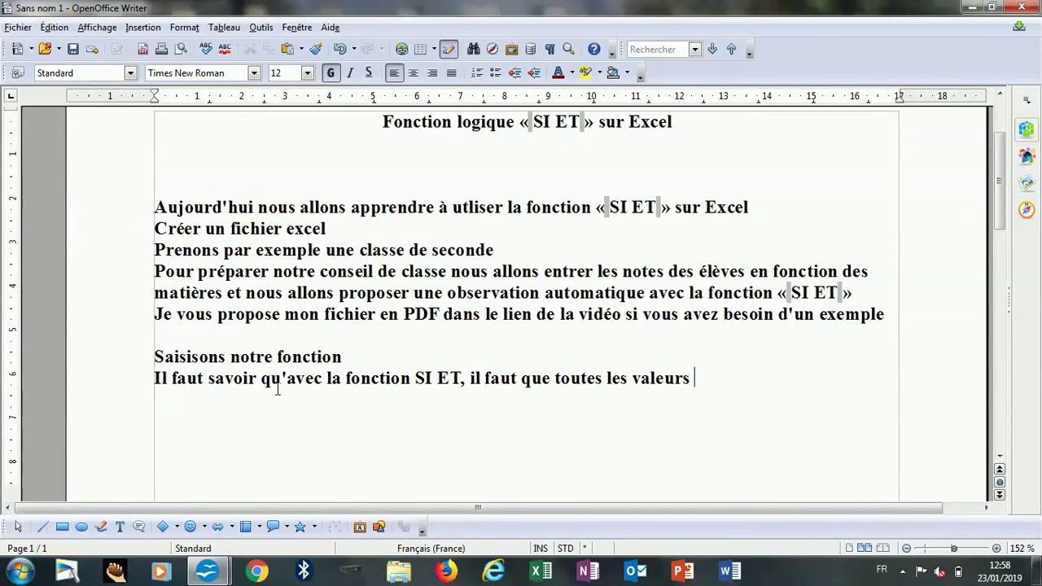
{"action": "type", "text": "ou cond"}
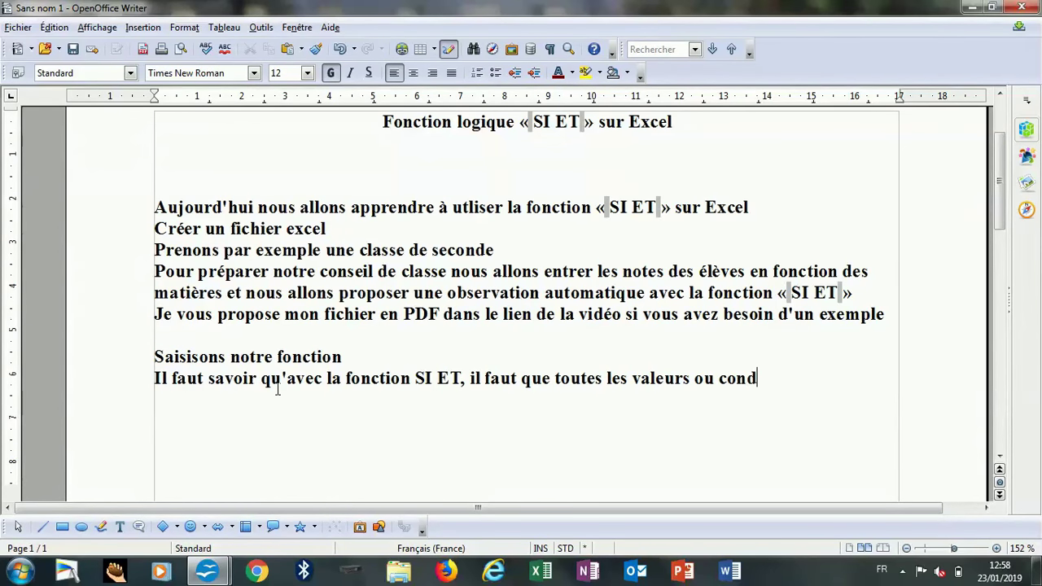
{"action": "type", "text": "itions que vou"}
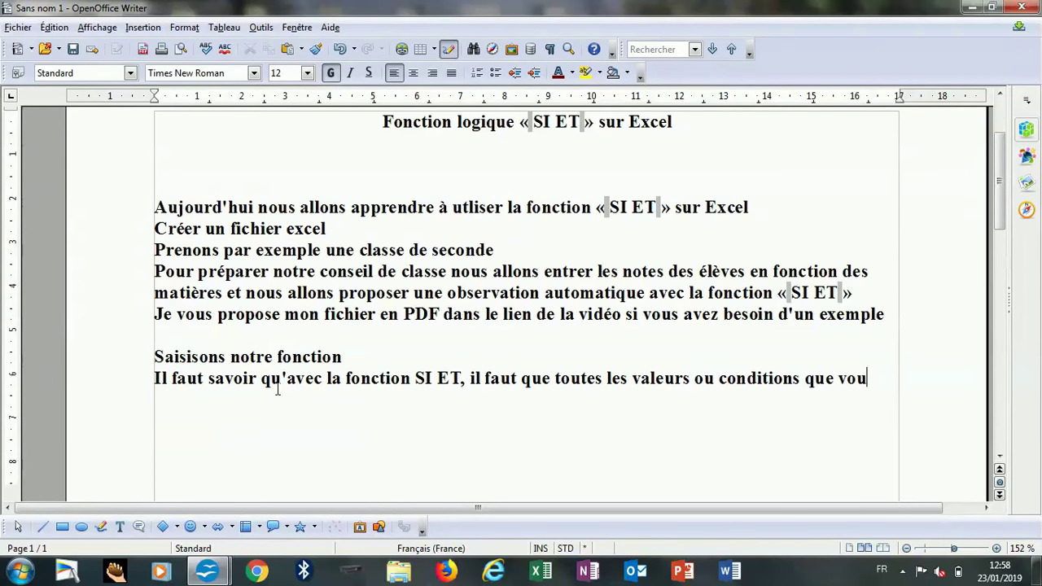
{"action": "type", "text": "s deman"}
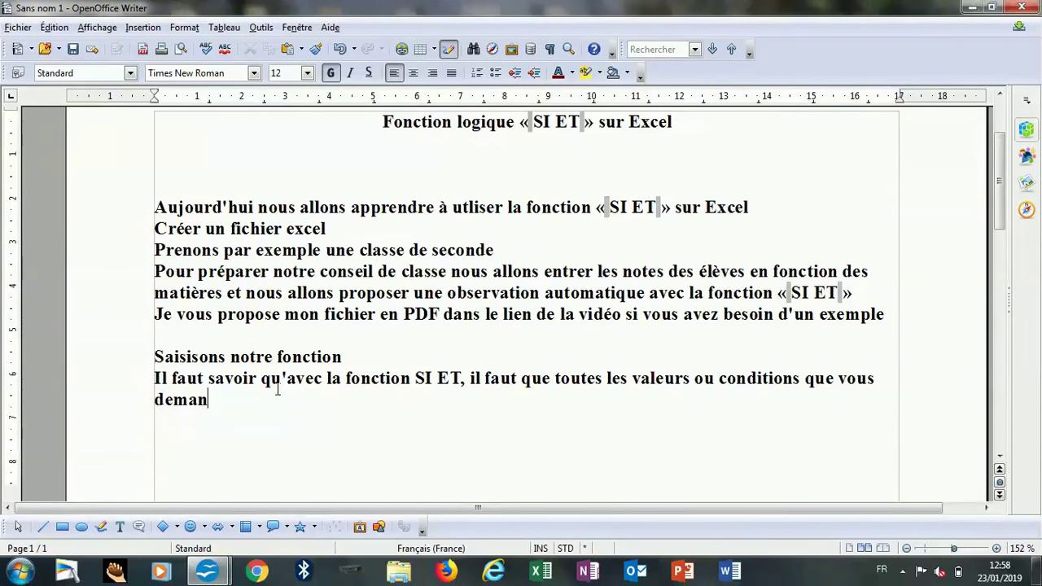
{"action": "type", "text": "dez soient réalisées "}
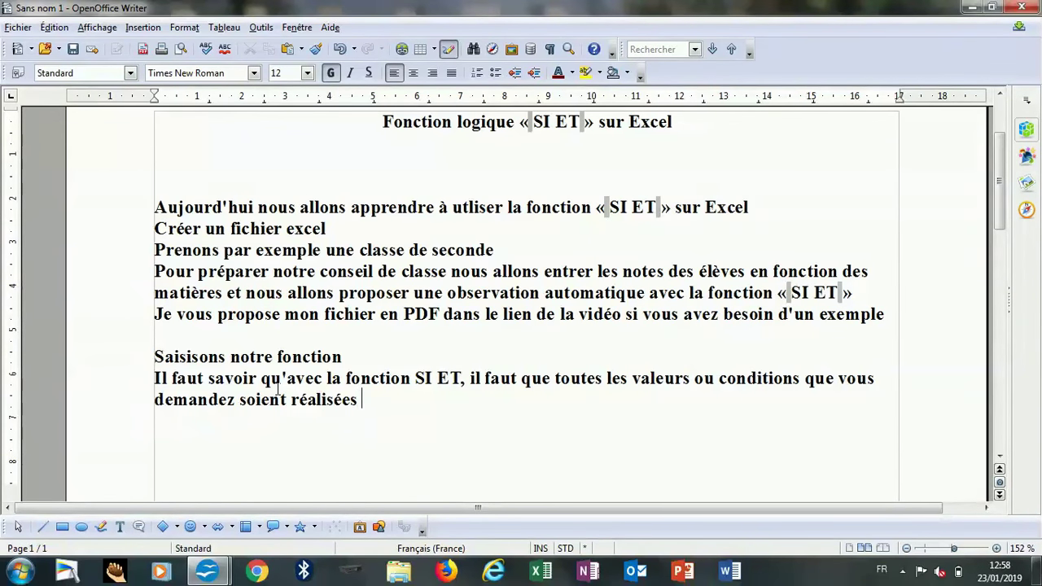
{"action": "type", "text": "simultan"}
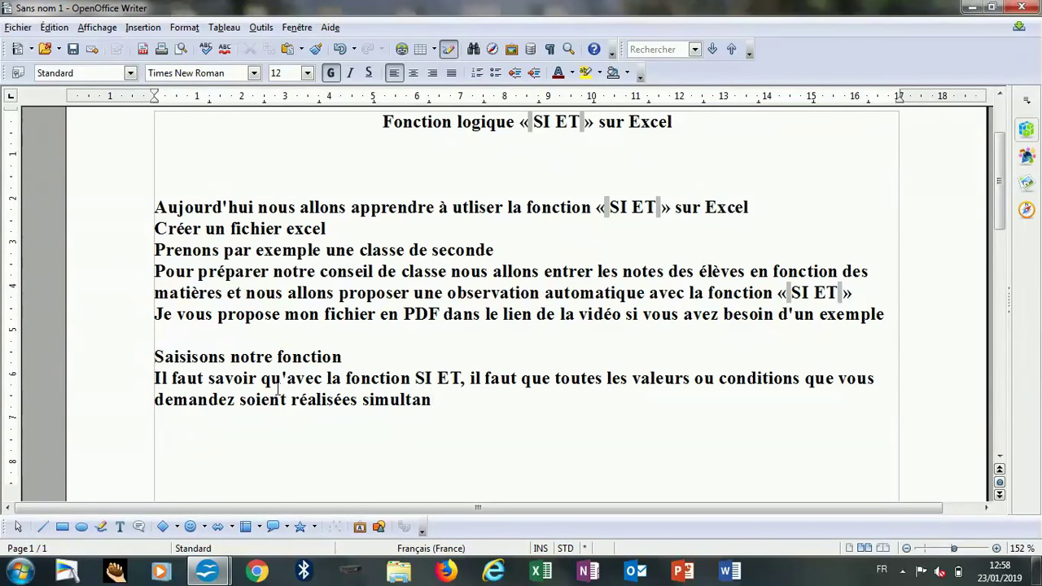
{"action": "type", "text": "é"}
{"action": "type", "text": "ment. "}
{"action": "type", "text": "Exemple"}
{"action": "type", "text": ", je vais demander"}
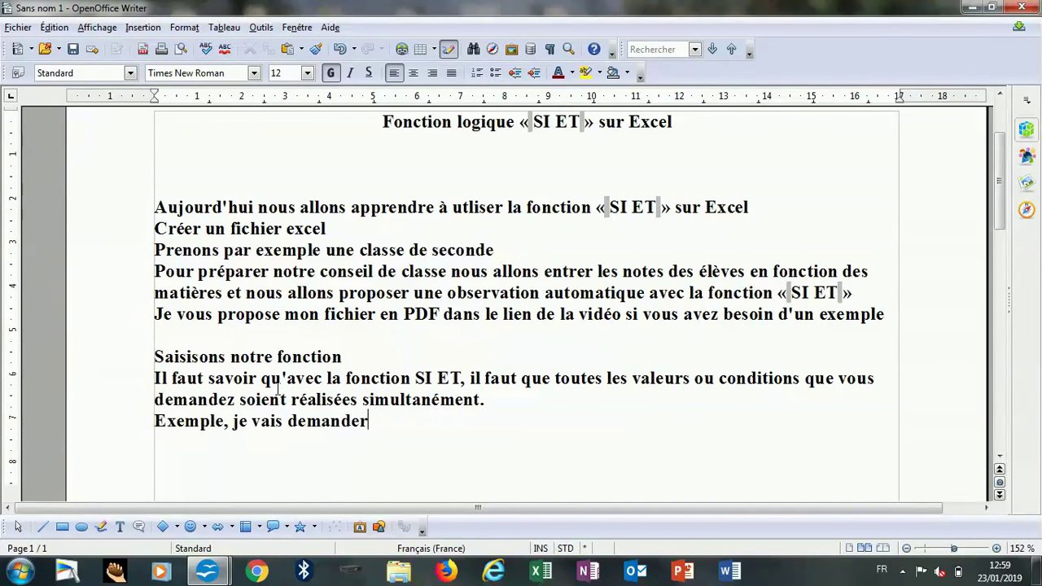
{"action": "type", "text": "une"}
{"action": "type", "text": " observat"}
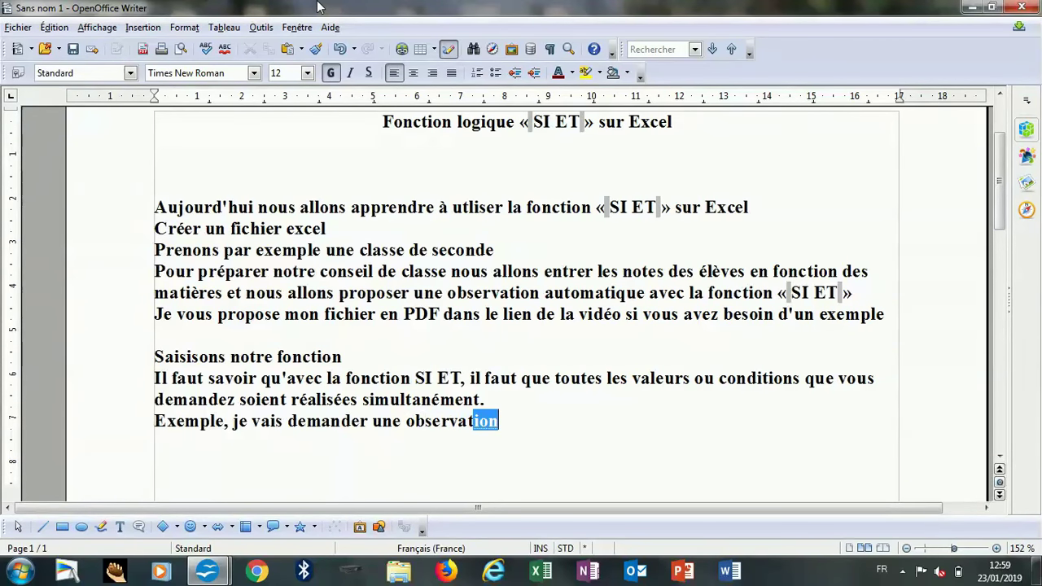
{"action": "type", "text": "ion "}
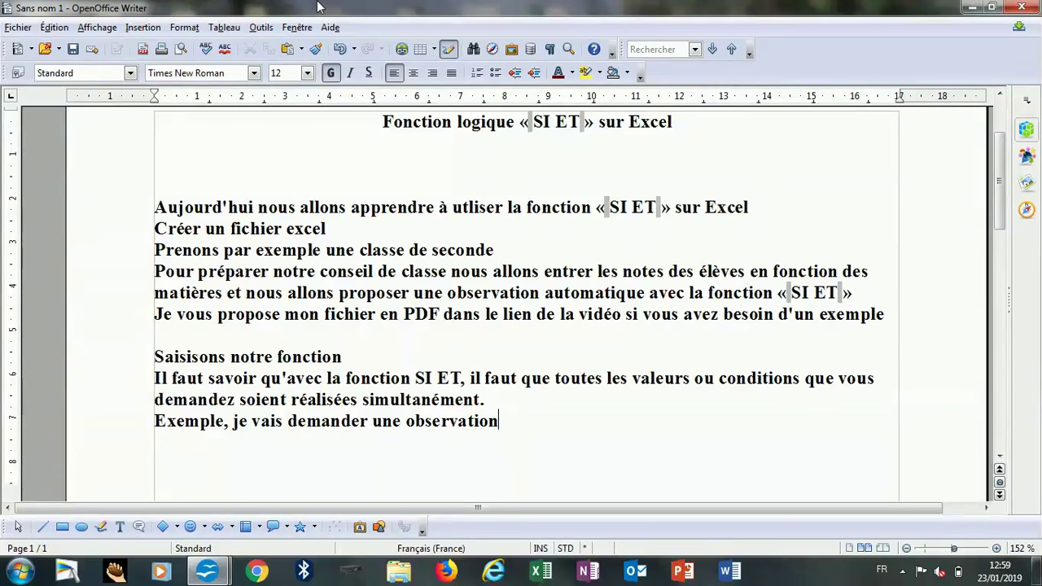
{"action": "type", "text": "\"mention "}
{"action": "type", "text": "très bien"}
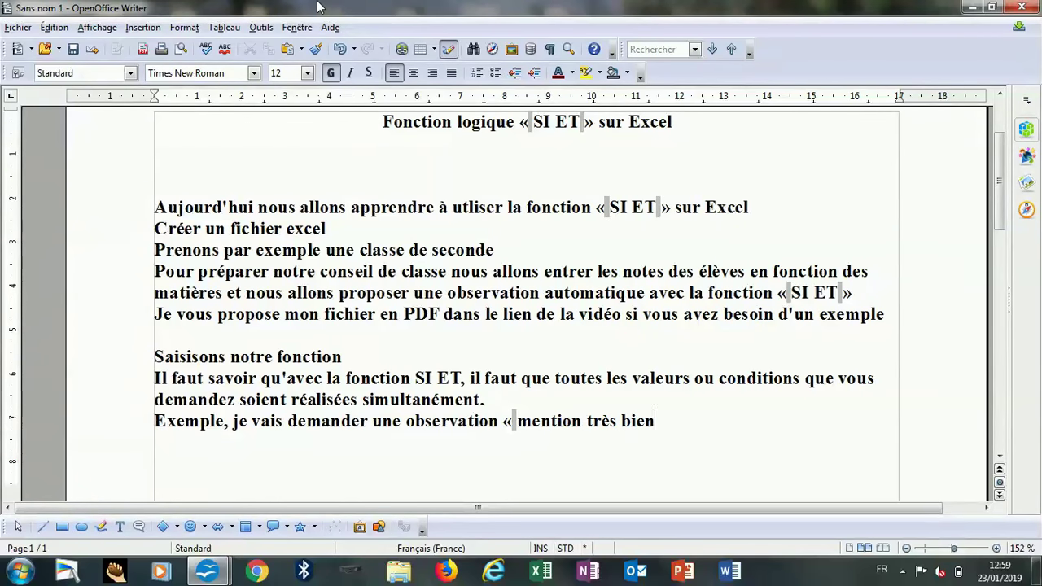
{"action": "type", "text": "si"}
Close the quote after « mention très bien » and require a grade above 10 in Français and Art.
{"action": "left_click", "coordinate": [657, 421]}
{"action": "type", "text": "»"}
{"action": "left_click", "coordinate": [703, 417]}
{"action": "type", "text": "l'élève"}
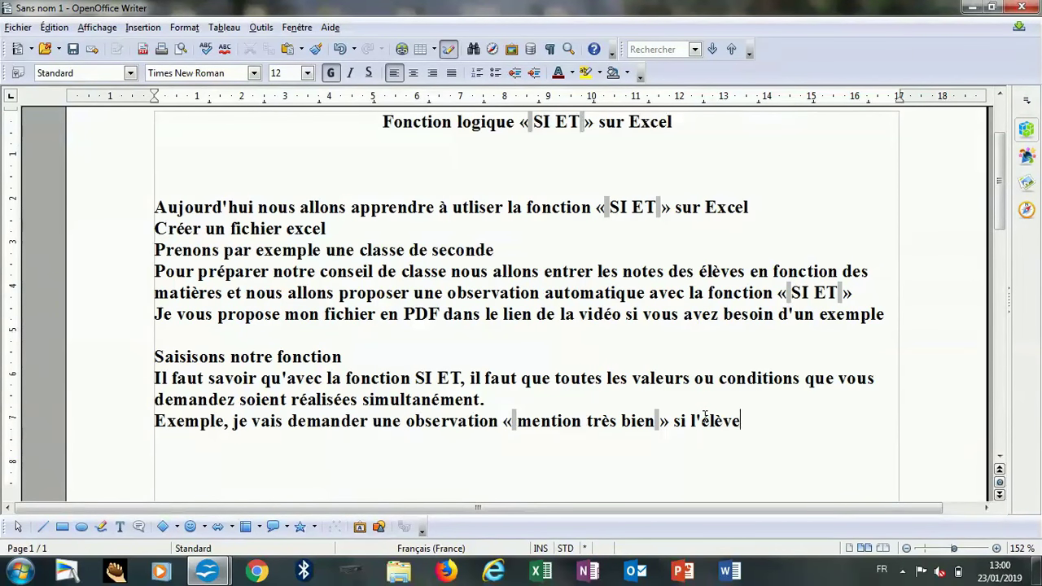
{"action": "type", "text": " à "}
{"action": "type", "text": "une note supérie"}
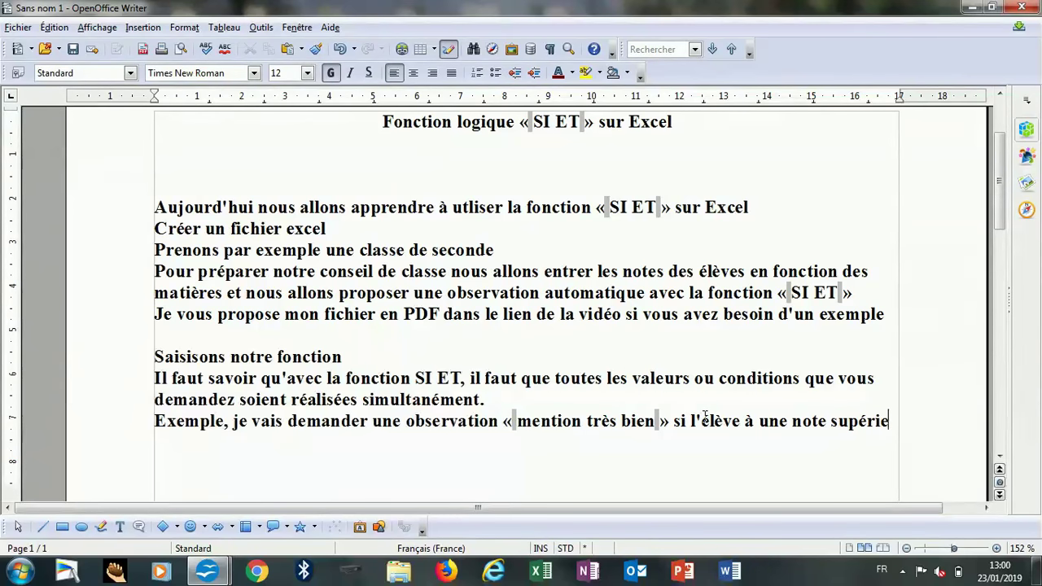
{"action": "type", "text": "ure"}
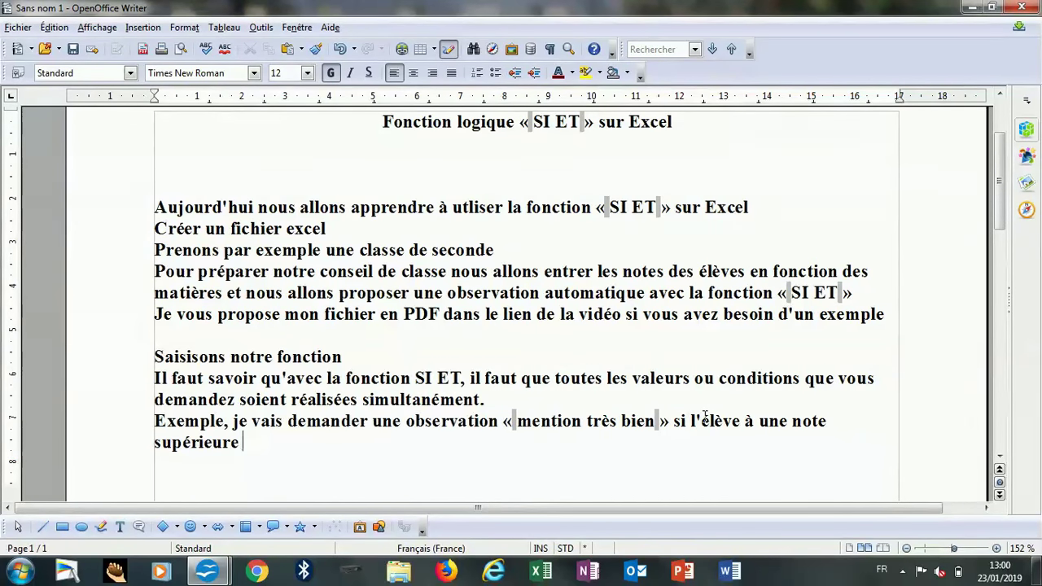
{"action": "type", "text": "0"}
{"action": "type", "text": " en "}
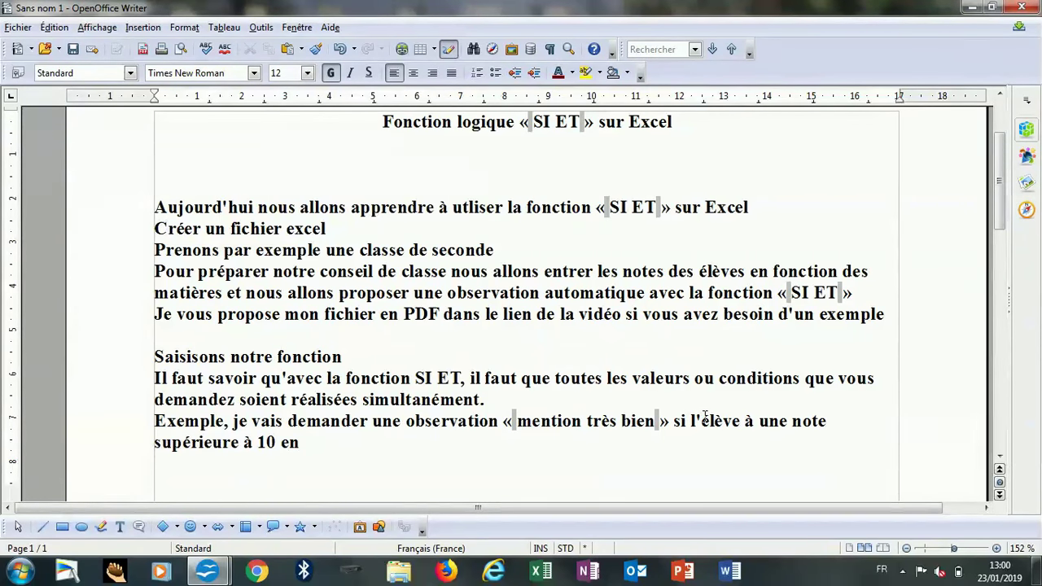
{"action": "type", "text": "França"}
{"action": "type", "text": "is et en "}
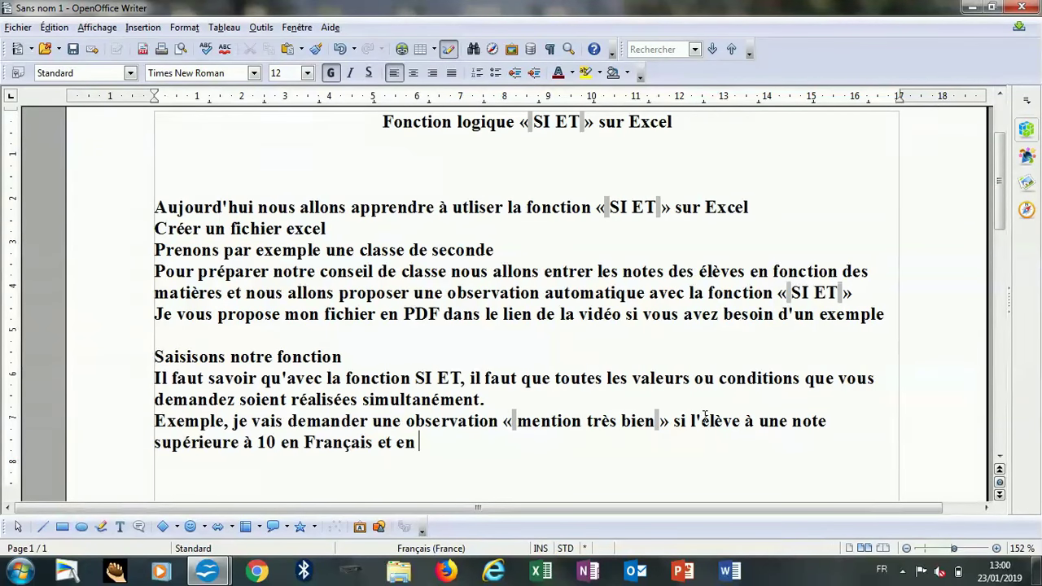
{"action": "type", "text": "ART"}
Correct ART to Art and begin 'Si dans une des deux matières selectionnées l'élève à'.
{"action": "key", "text": "BackSpace"}
{"action": "key", "text": "BackSpace"}
{"action": "type", "text": "rt."}
{"action": "type", "text": " Si "}
{"action": "type", "text": "dans une"}
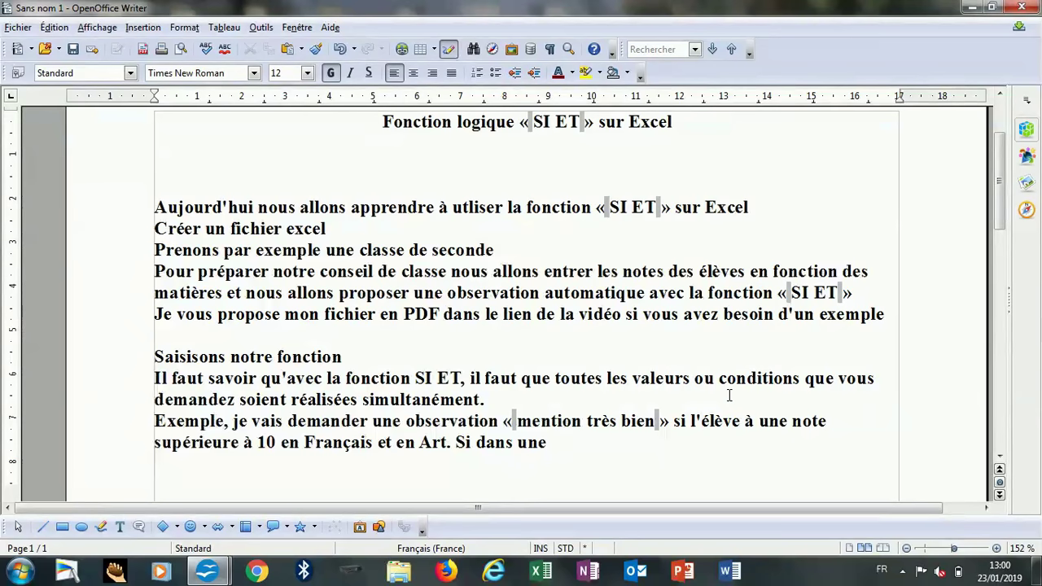
{"action": "type", "text": "des deux ma"}
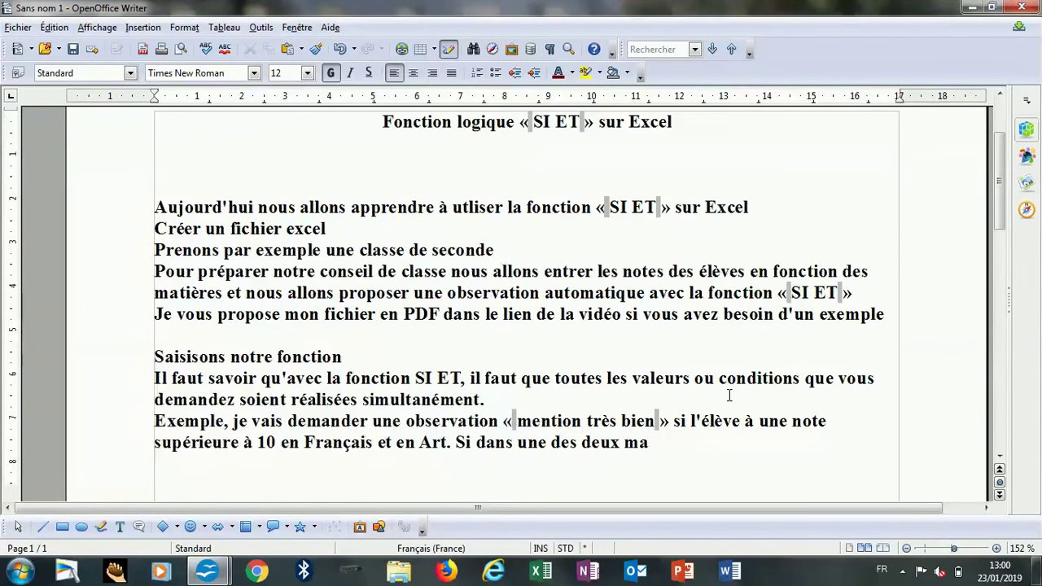
{"action": "type", "text": "tières "}
{"action": "type", "text": "selectionnées l'élève à mins"}
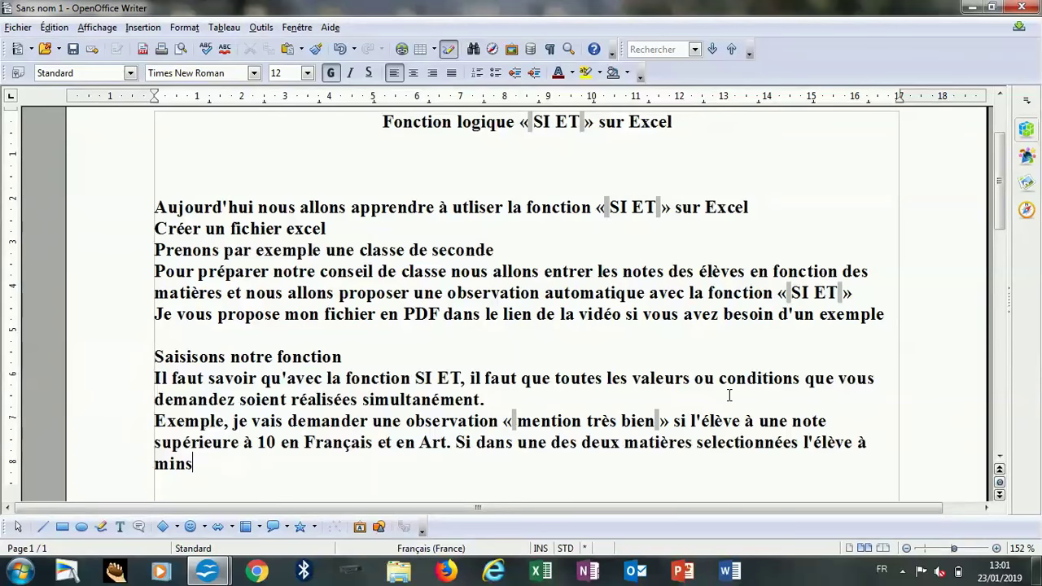
Finish the sentence: below 10 in either subject gets the mention « au travail et vite !! ».
{"action": "key", "text": "BackSpace"}
{"action": "key", "text": "BackSpace"}
{"action": "type", "text": "oins de 10"}
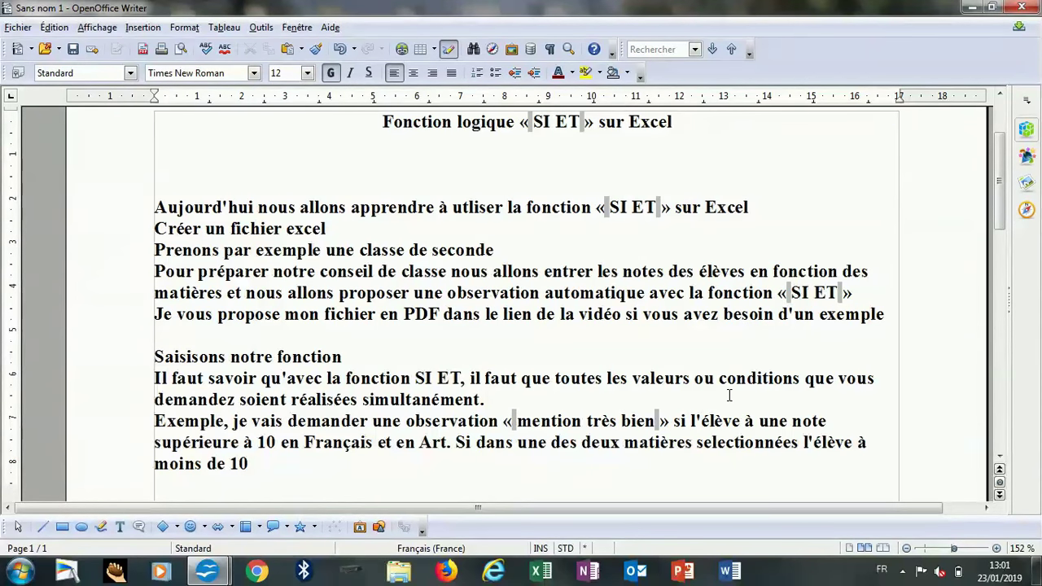
{"action": "type", "text": "la f"}
{"action": "key", "text": "BackSpace"}
{"action": "key", "text": "BackSpace"}
{"action": "key", "text": "BackSpace"}
{"action": "key", "text": "BackSpace"}
{"action": "key", "text": "BackSpace"}
{"action": "type", "text": "je demanderaila mention \"autrava"}
{"action": "type", "text": "et vo"}
{"action": "key", "text": "BackSpace"}
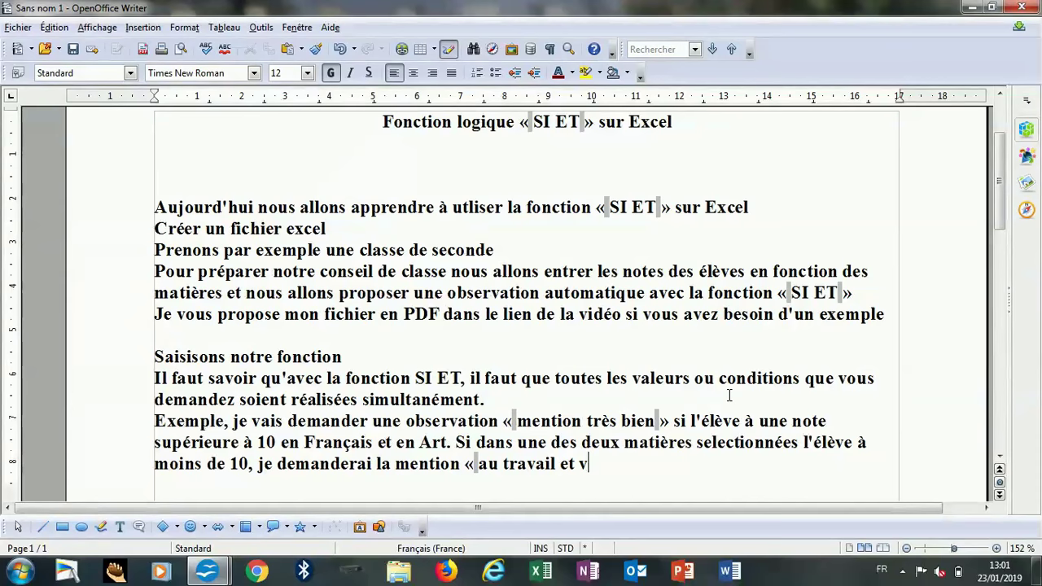
{"action": "type", "text": "ite "}
{"action": "type", "text": "!!"}
{"action": "type", "text": "\""}
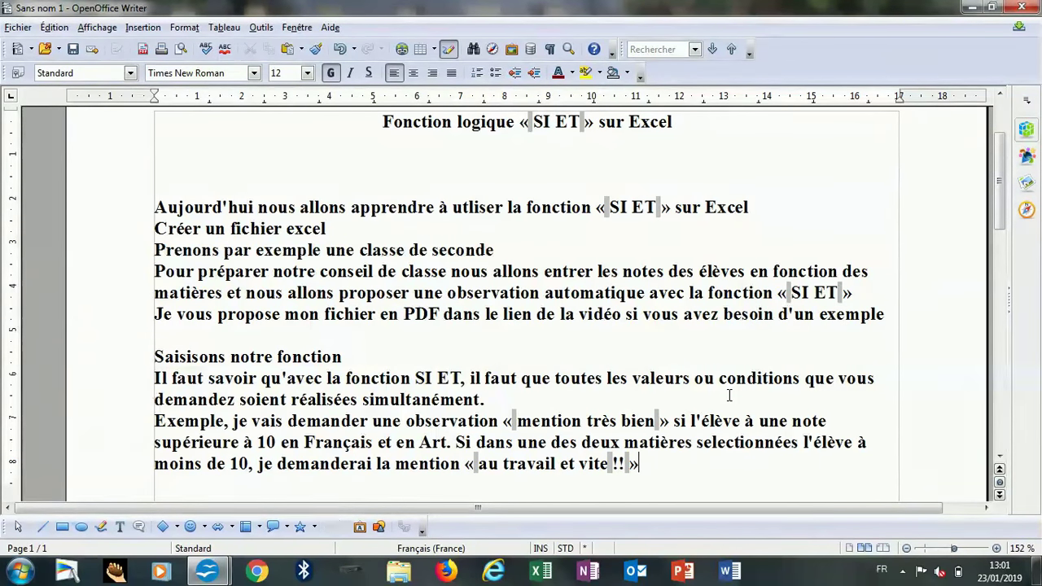
{"action": "type", "text": "."}
{"action": "left_click", "coordinate": [163, 503]}
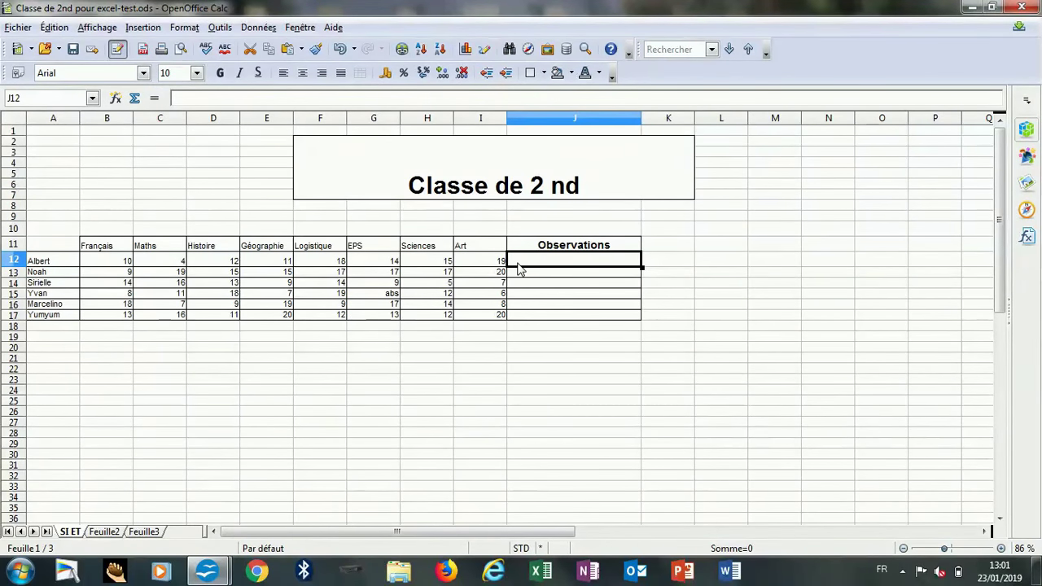
Enter =SI(ET(B12>10;I12>10);"Mention très bien";"Au travail et vite!!!") in J12.
{"action": "double_click", "coordinate": [528, 260]}
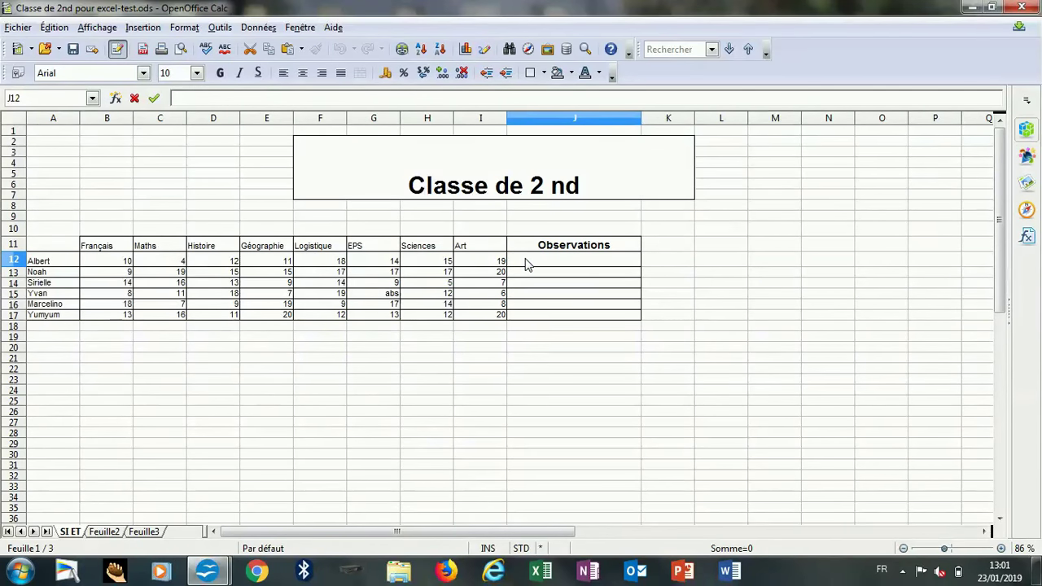
{"action": "type", "text": "="}
{"action": "type", "text": "SI"}
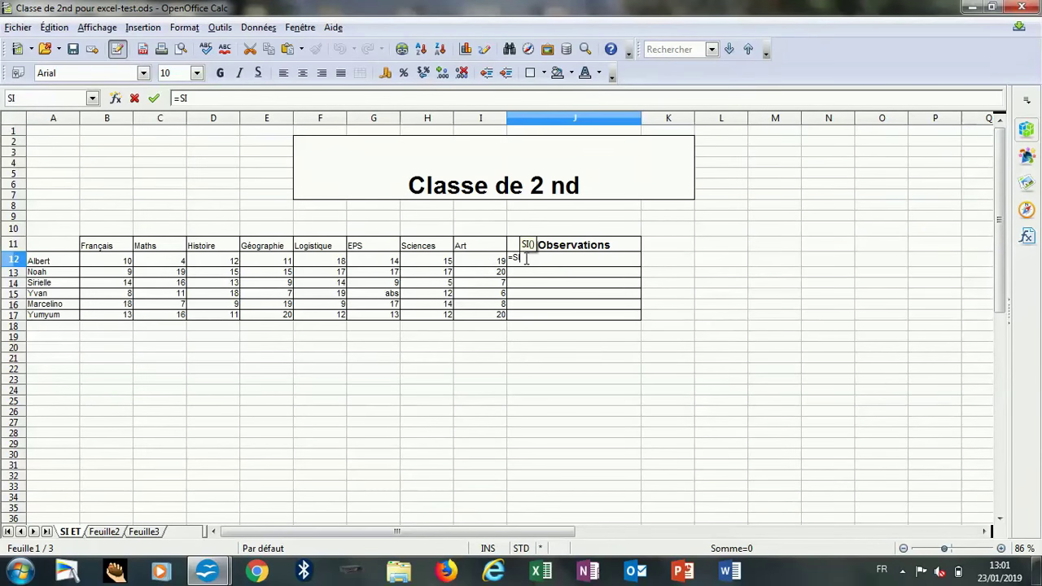
{"action": "type", "text": "("}
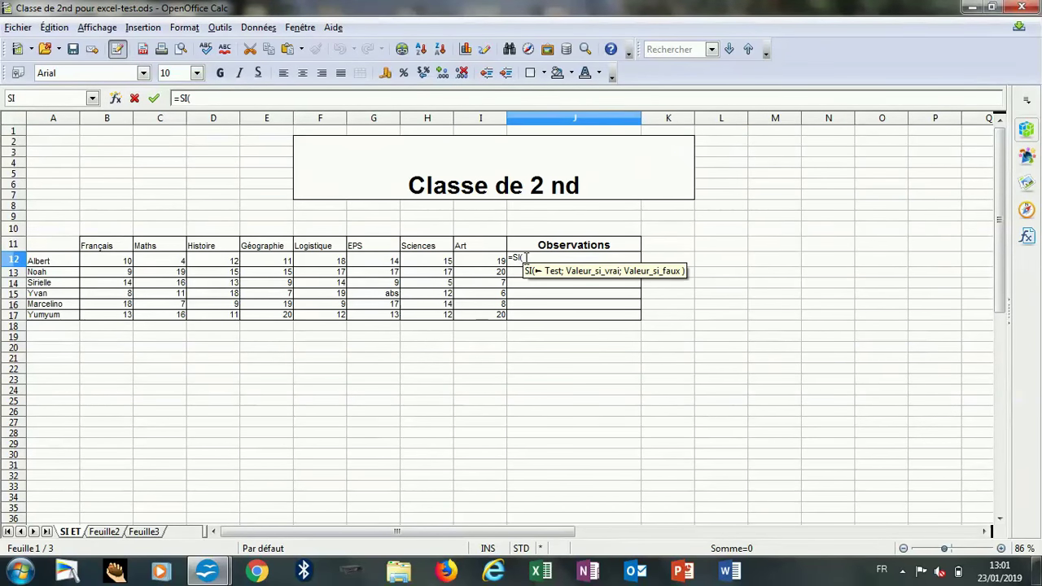
{"action": "type", "text": "ET("}
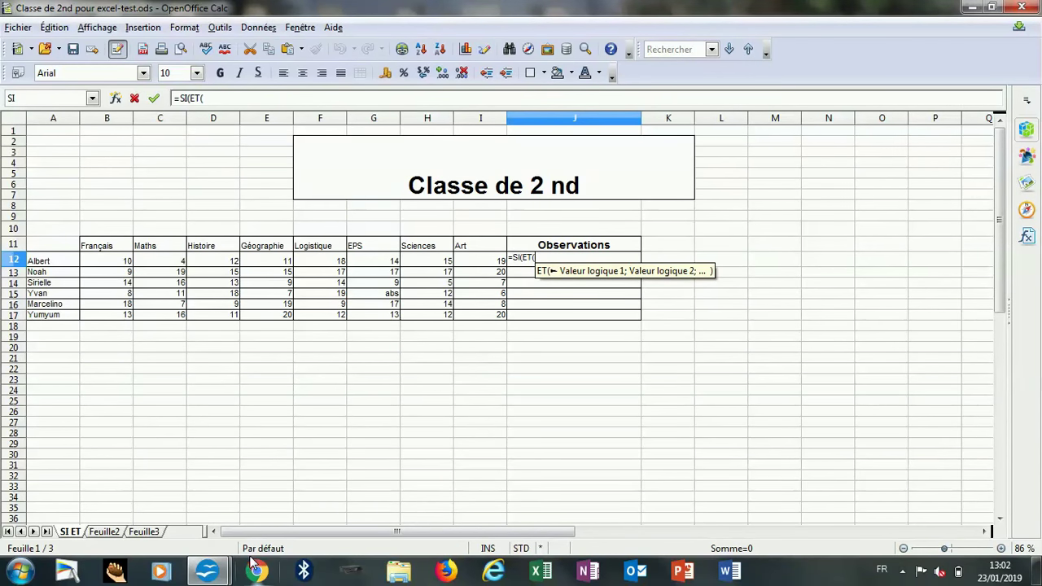
{"action": "left_click", "coordinate": [109, 259]}
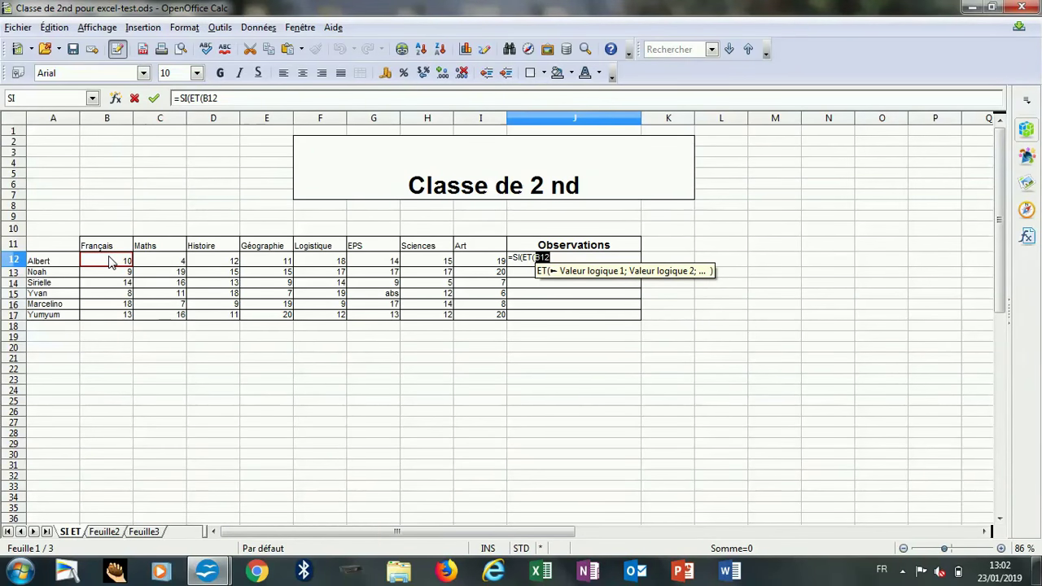
{"action": "type", "text": ">10"}
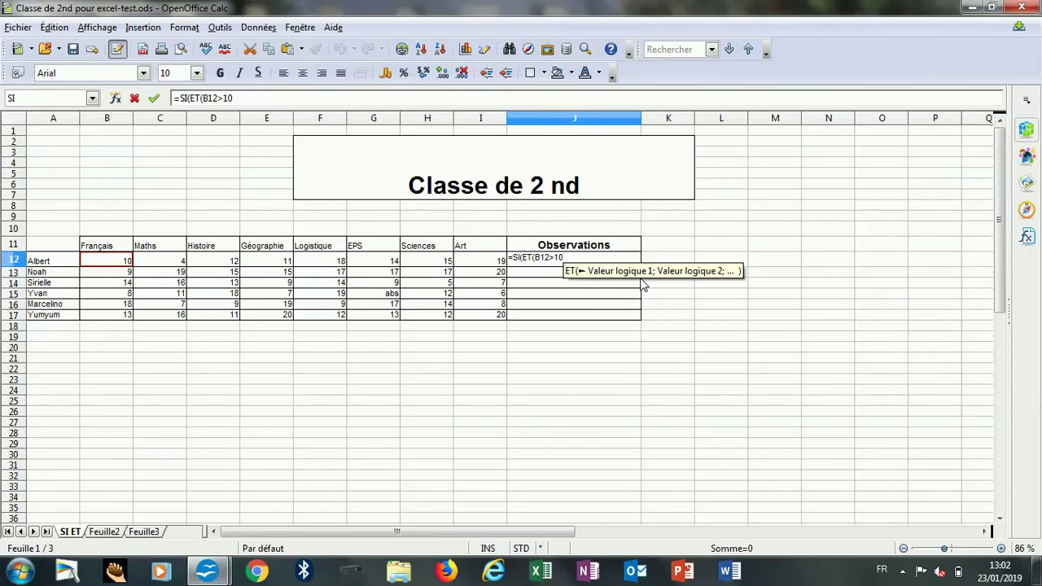
{"action": "type", "text": ";"}
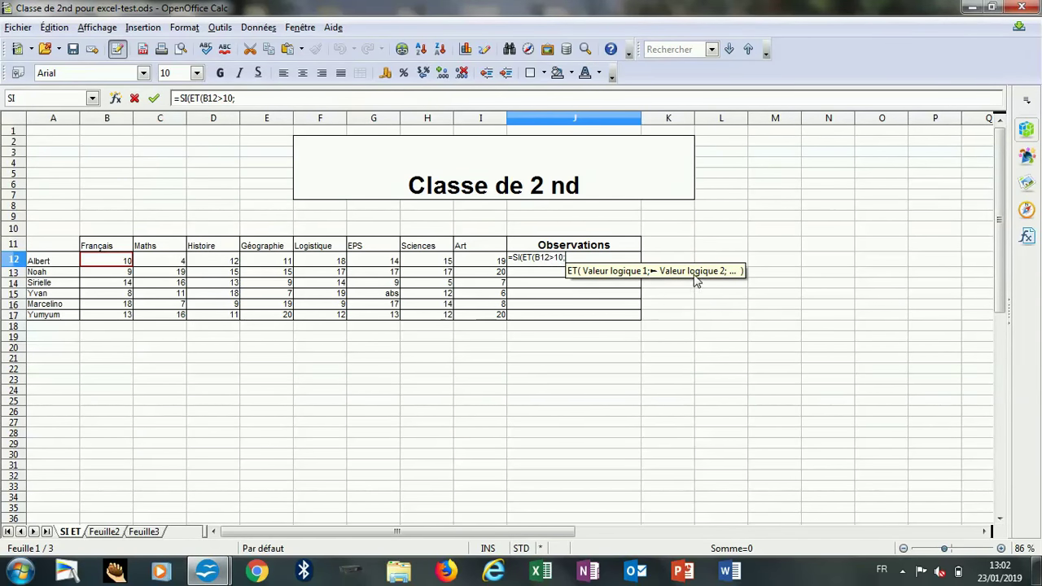
{"action": "left_click", "coordinate": [478, 262]}
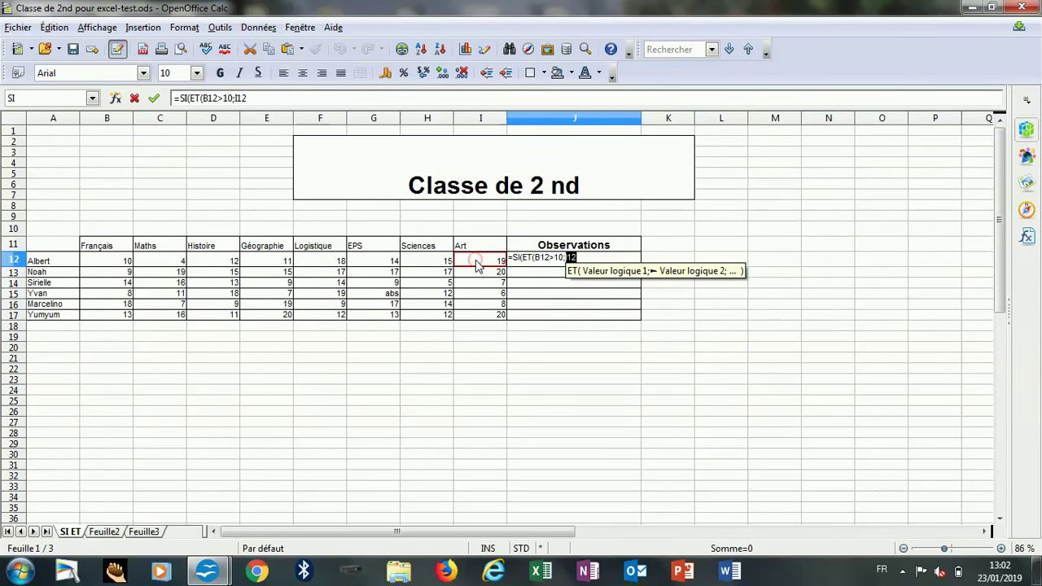
{"action": "type", "text": ">"}
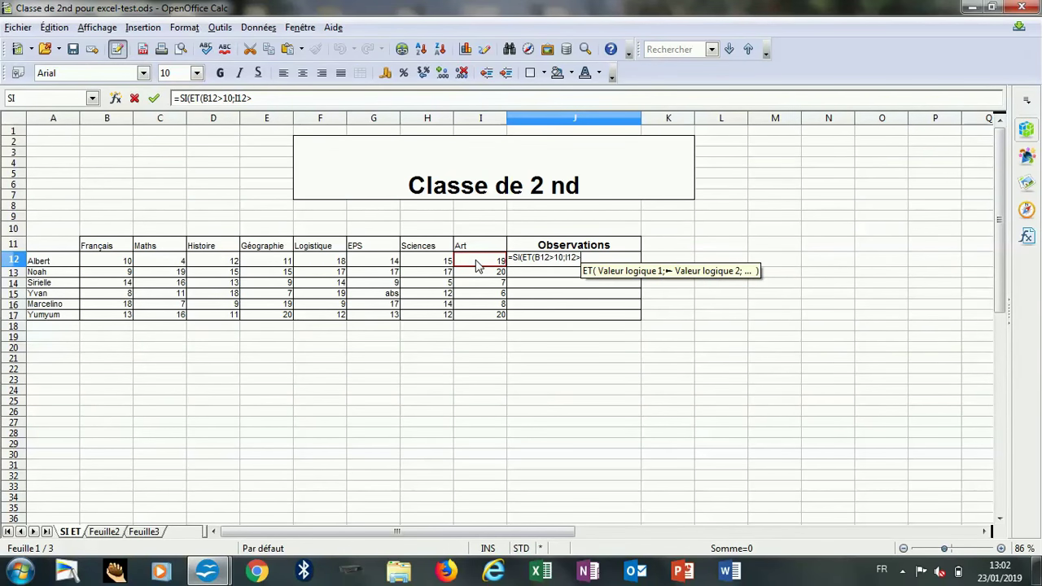
{"action": "type", "text": "10"}
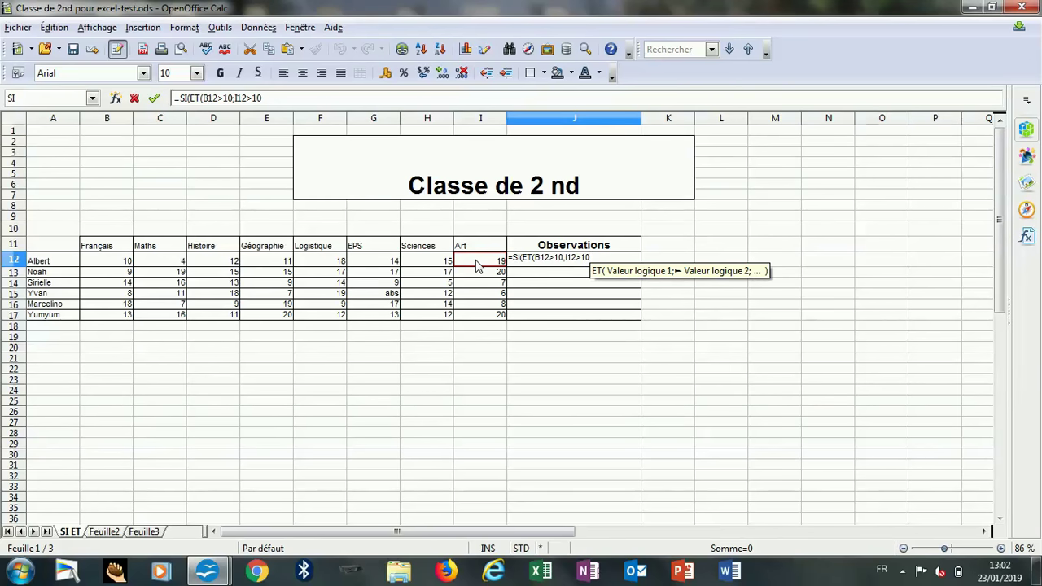
{"action": "type", "text": ")"}
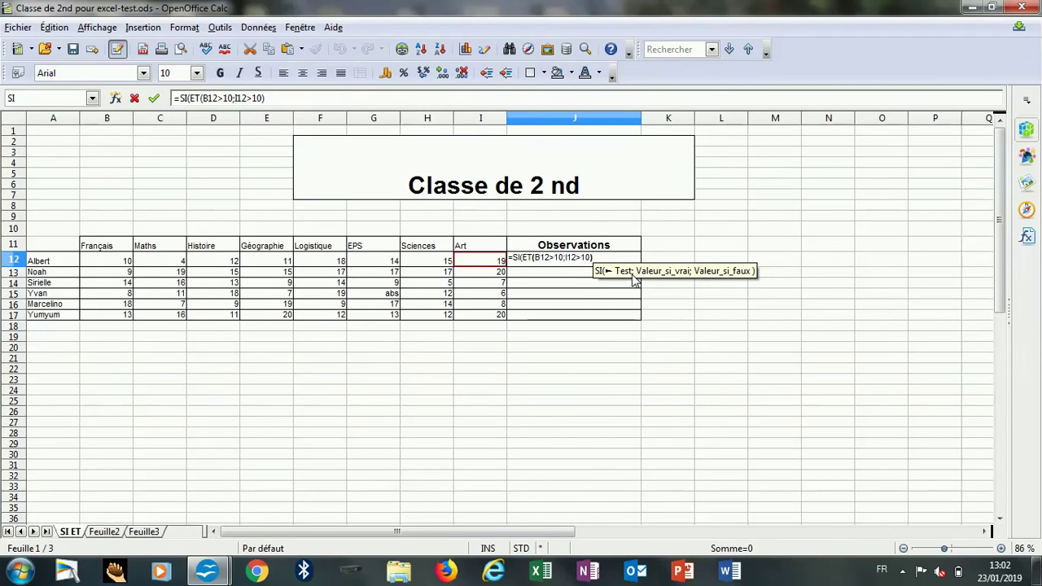
{"action": "type", "text": ";"}
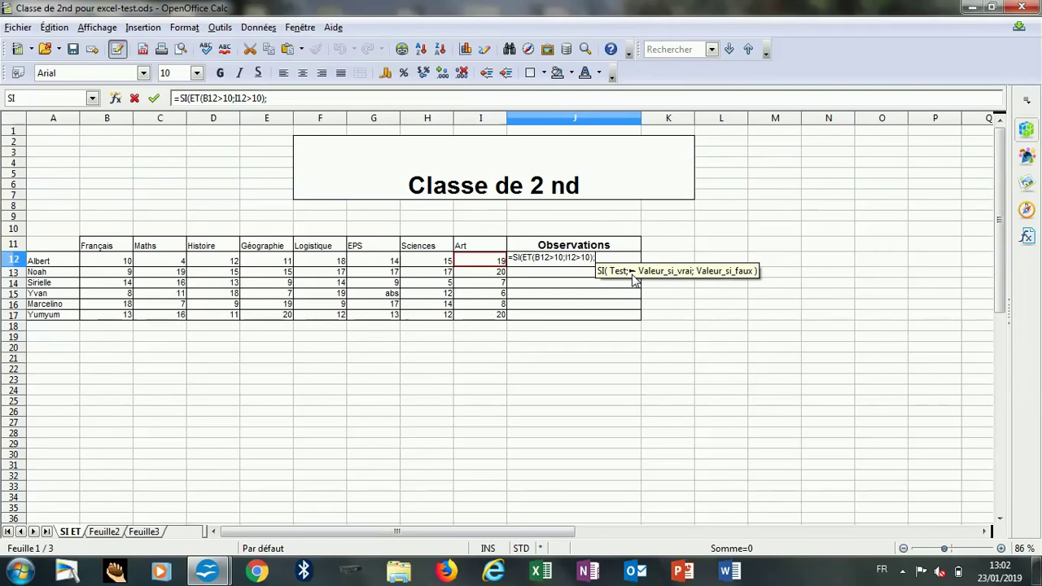
{"action": "type", "text": "\"Mention"}
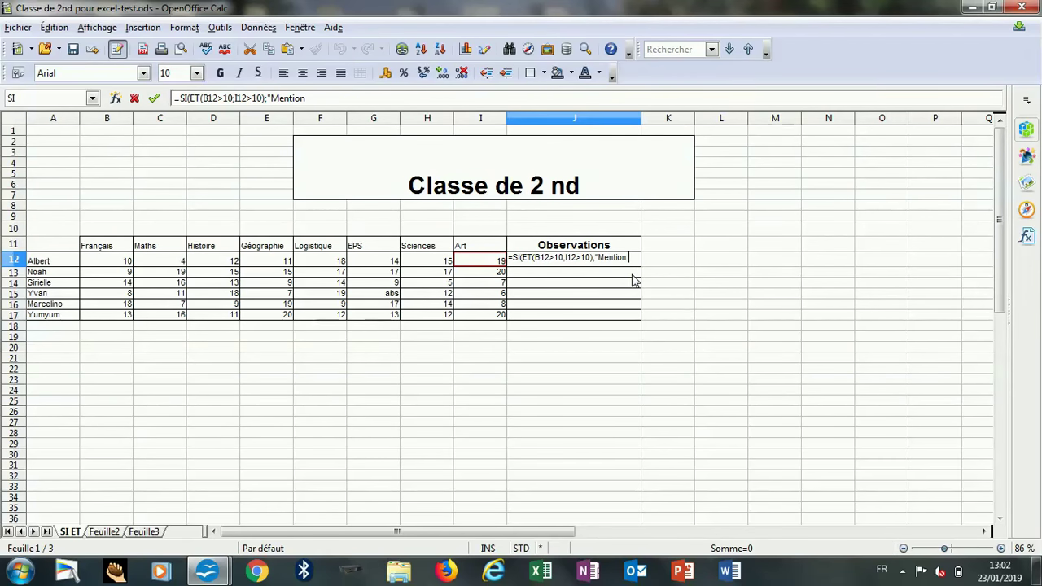
{"action": "type", "text": " très bien\""}
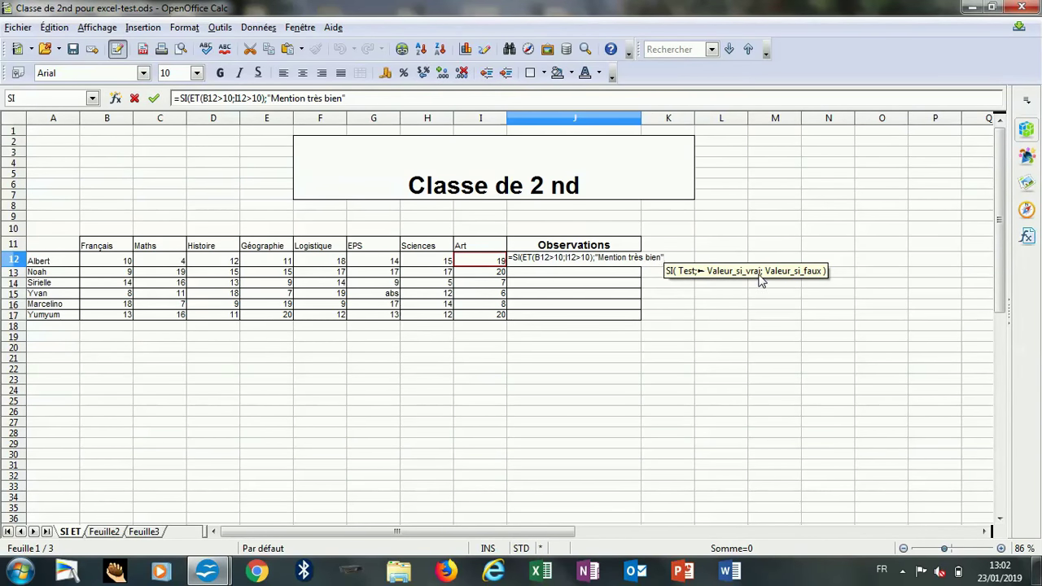
{"action": "type", "text": ";"}
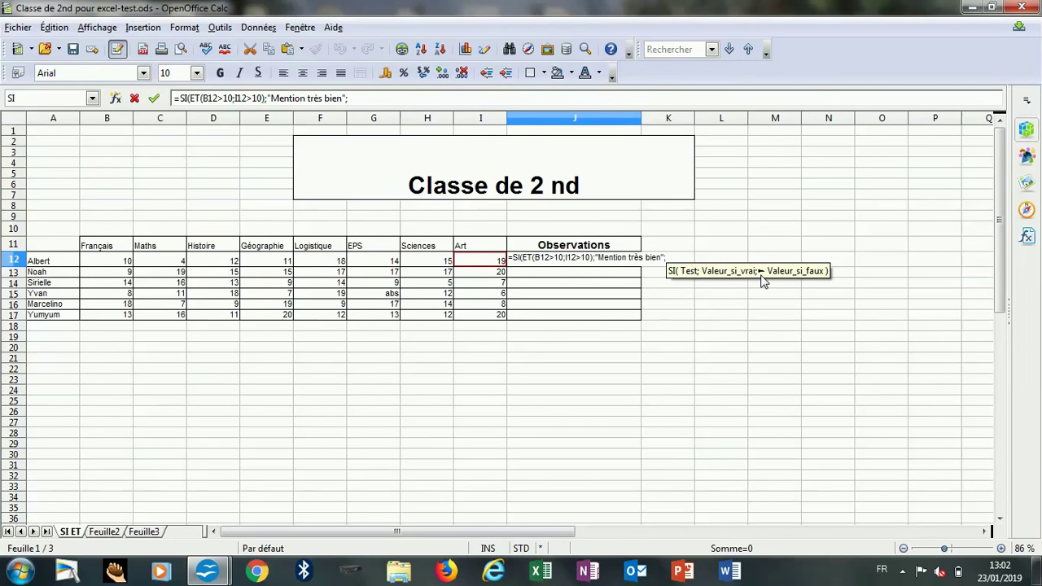
{"action": "type", "text": "\""}
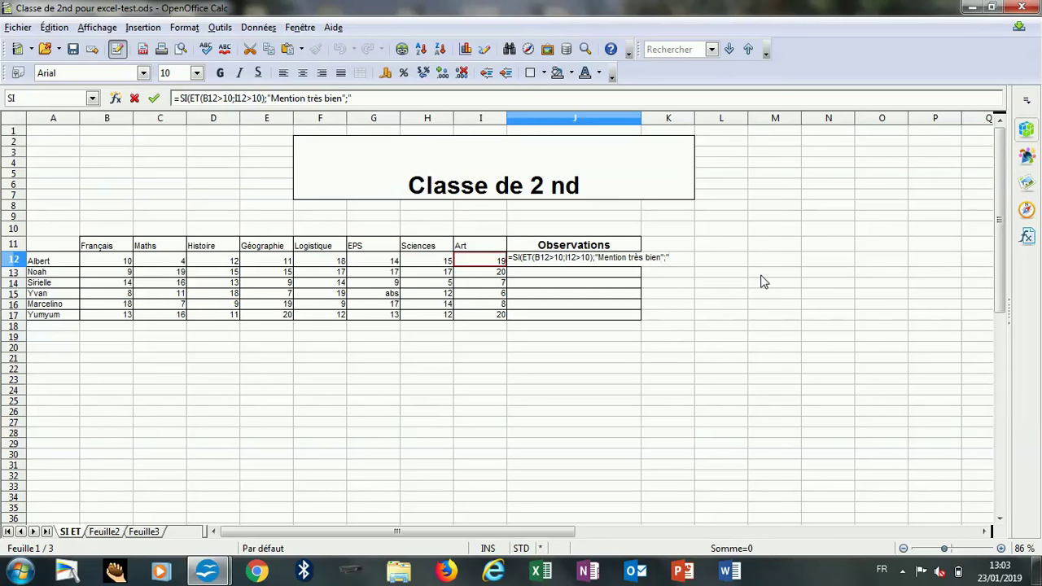
{"action": "type", "text": "Au boulo"}
{"action": "type", "text": "t"}
{"action": "type", "text": " et vite"}
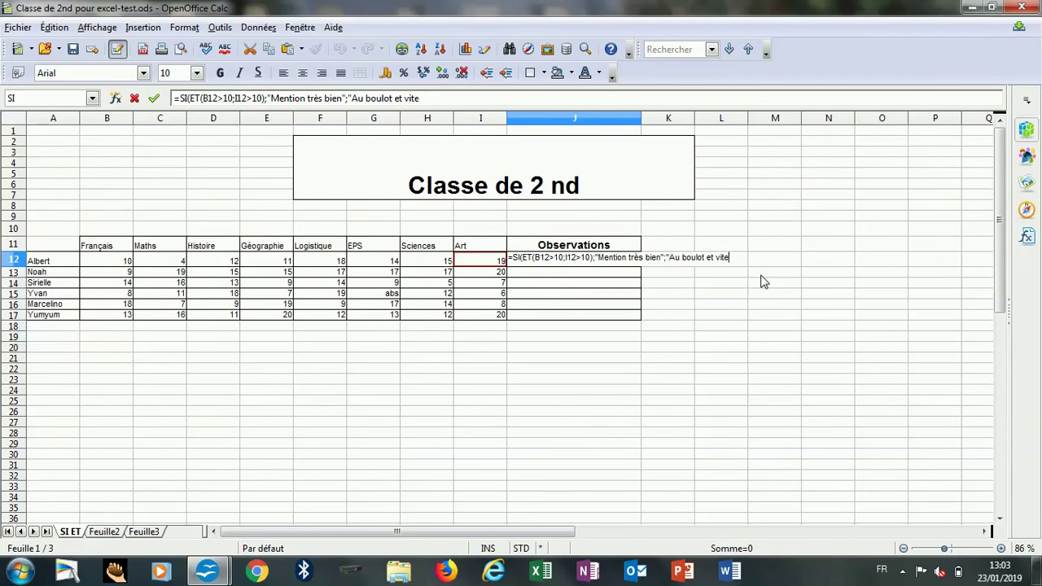
{"action": "key", "text": "BackSpace"}
{"action": "key", "text": "BackSpace"}
{"action": "key", "text": "BackSpace"}
{"action": "key", "text": "BackSpace"}
{"action": "key", "text": "BackSpace"}
{"action": "key", "text": "BackSpace"}
{"action": "type", "text": "travail et "}
{"action": "type", "text": "vite!!!"}
{"action": "type", "text": "\""}
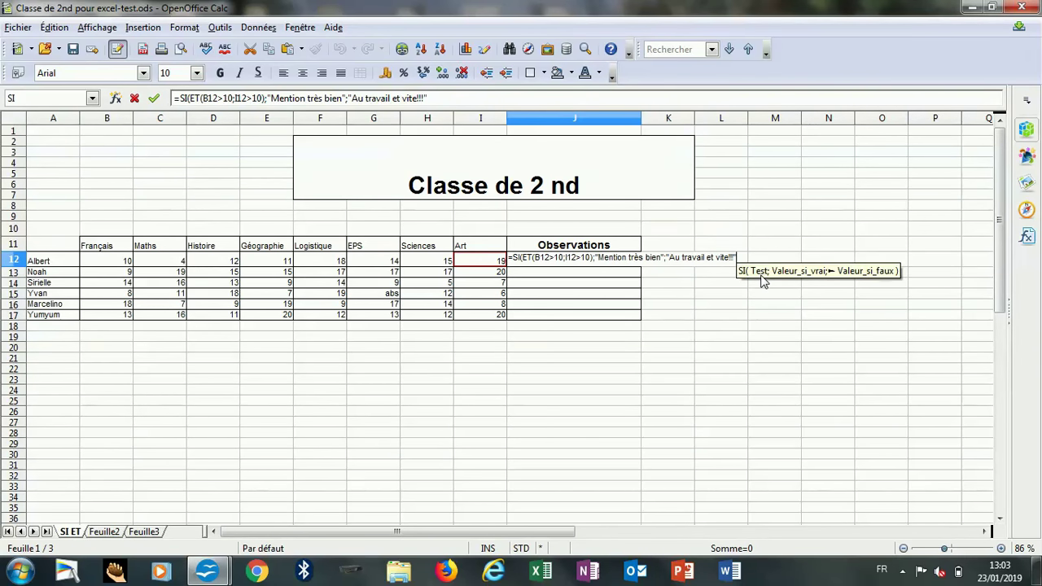
{"action": "type", "text": ")"}
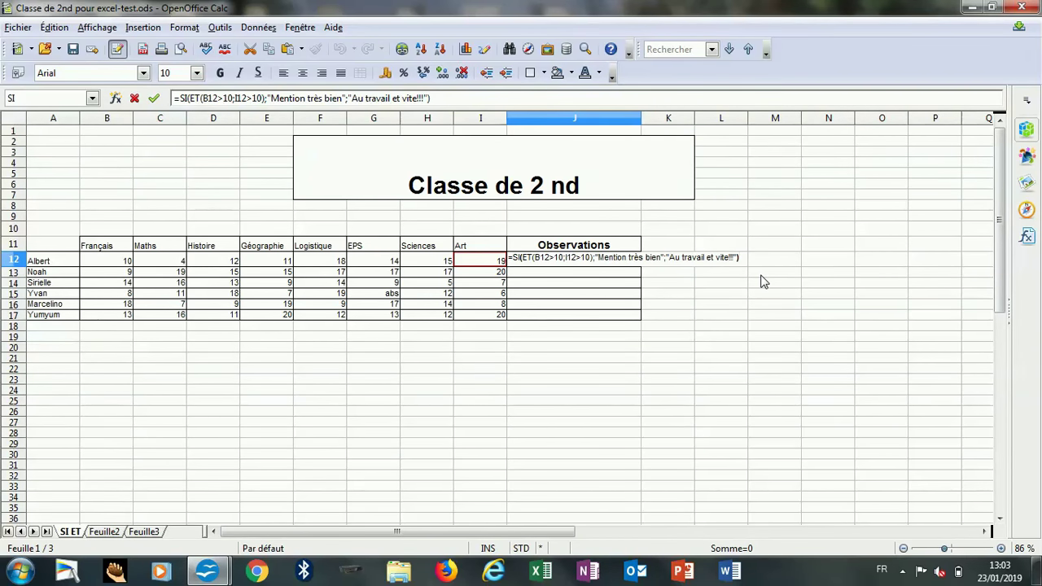
{"action": "key", "text": "Return"}
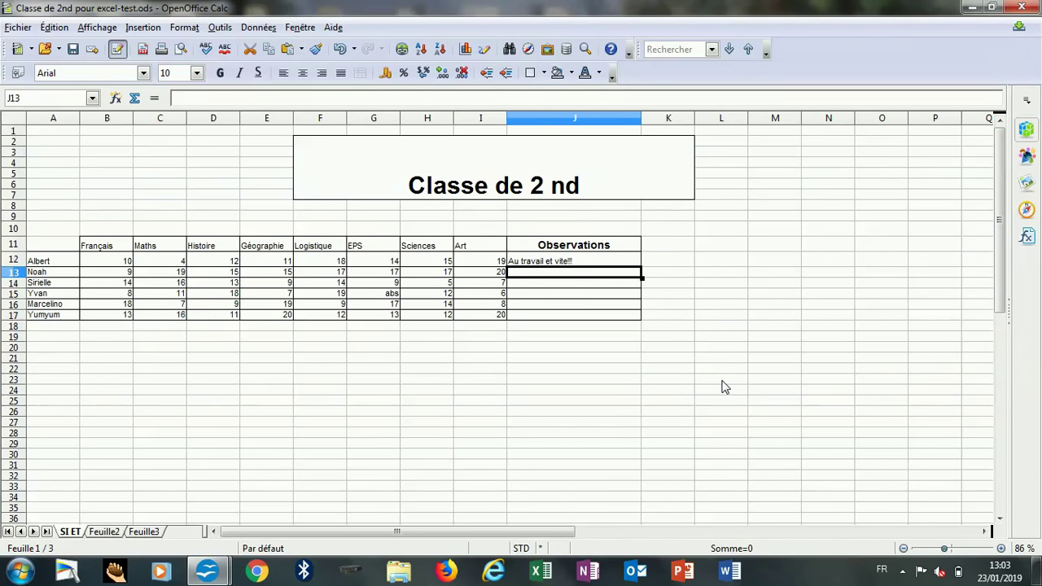
{"action": "left_click", "coordinate": [583, 264]}
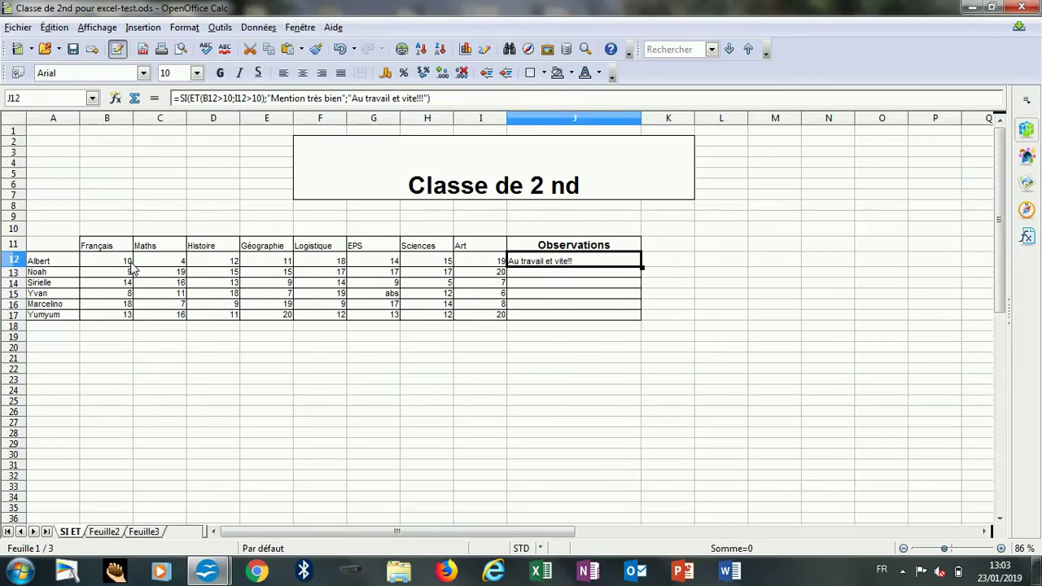
{"action": "mouse_move", "coordinate": [207, 572]}
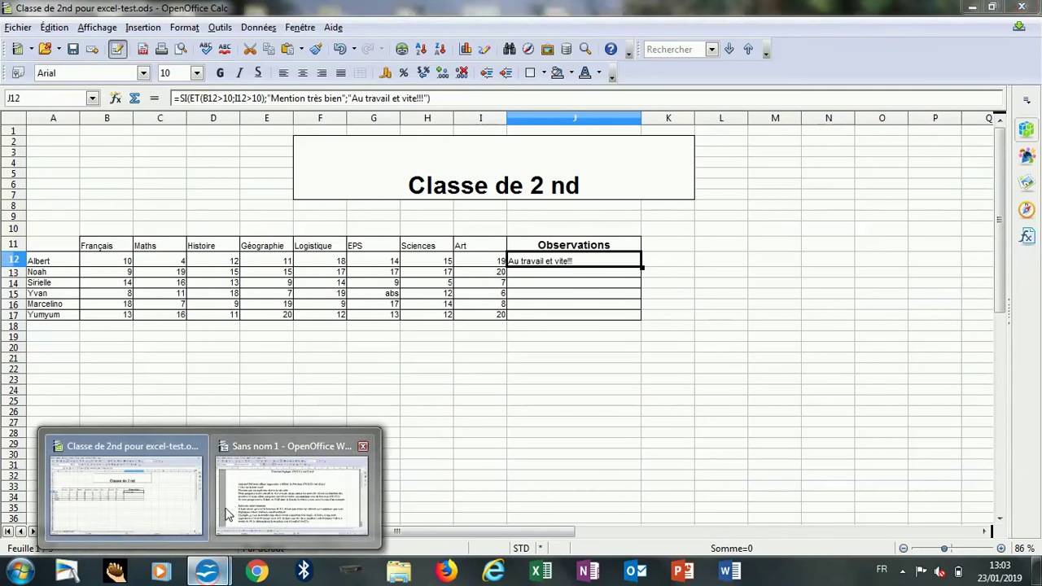
Explain the result comes from Français not being strictly above 10, and plan to change the grade.
{"action": "left_click", "coordinate": [228, 515]}
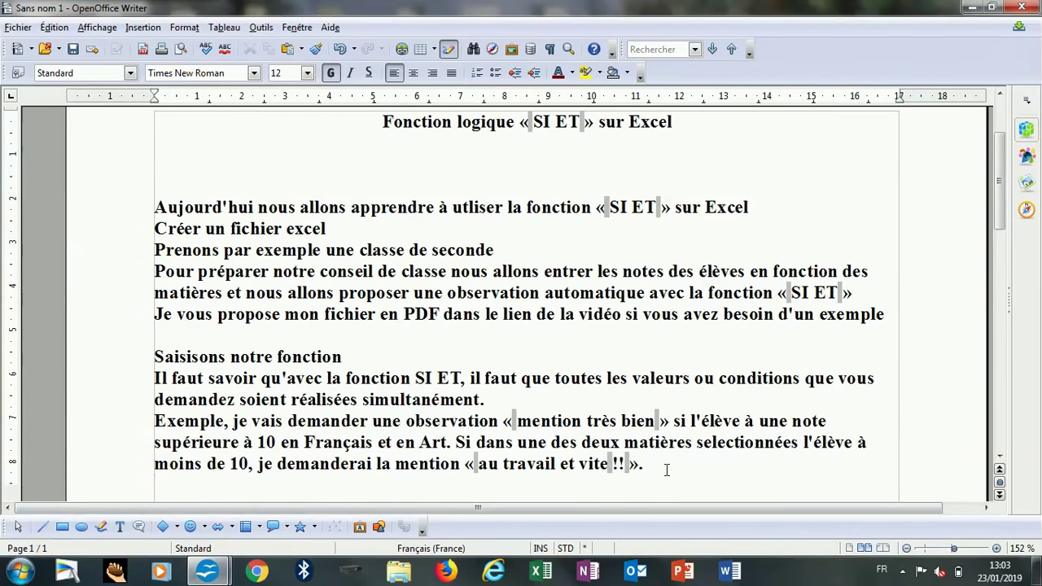
{"action": "type", "text": "La fob"}
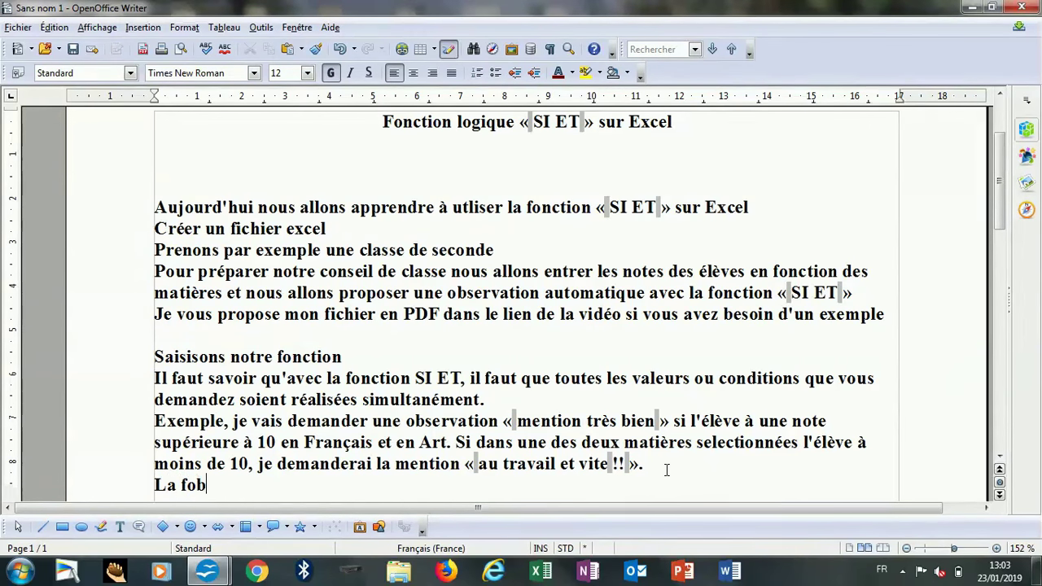
{"action": "key", "text": "BackSpace"}
{"action": "type", "text": "nction "}
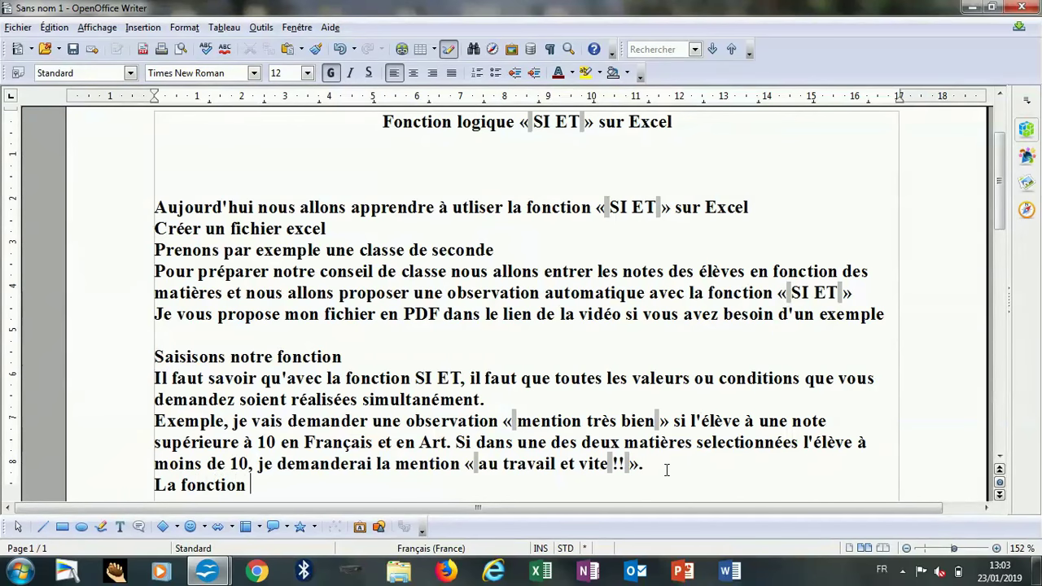
{"action": "type", "text": "me "}
{"action": "type", "text": "note au travail et vite car j'a"}
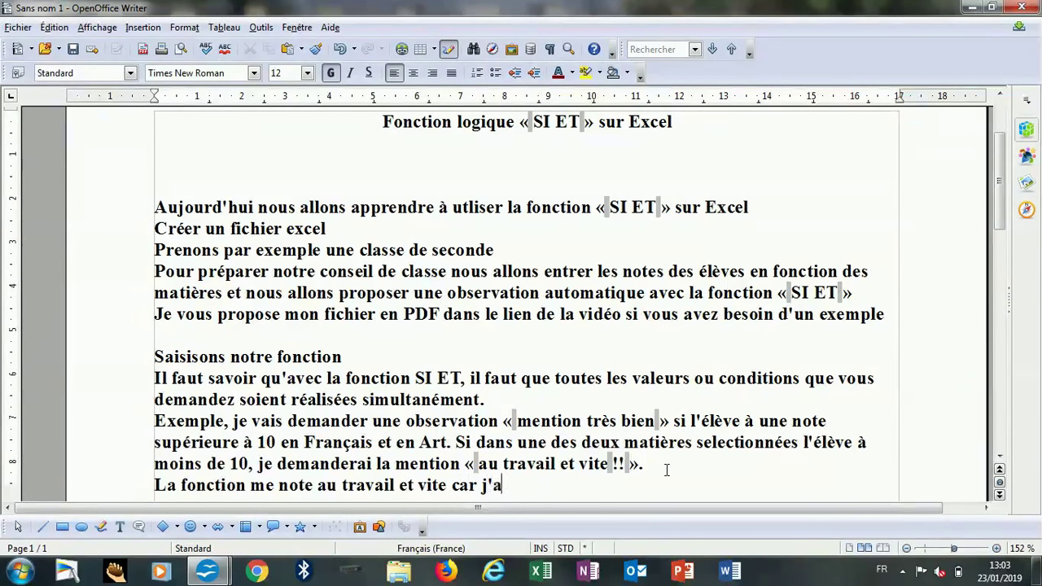
{"action": "type", "text": "i demandé "}
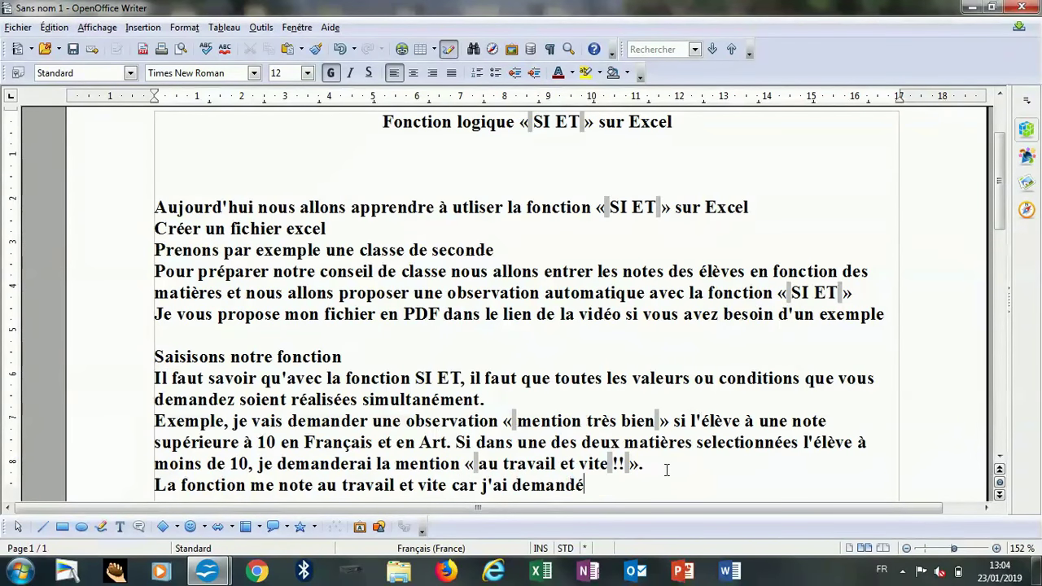
{"action": "type", "text": "Français su"}
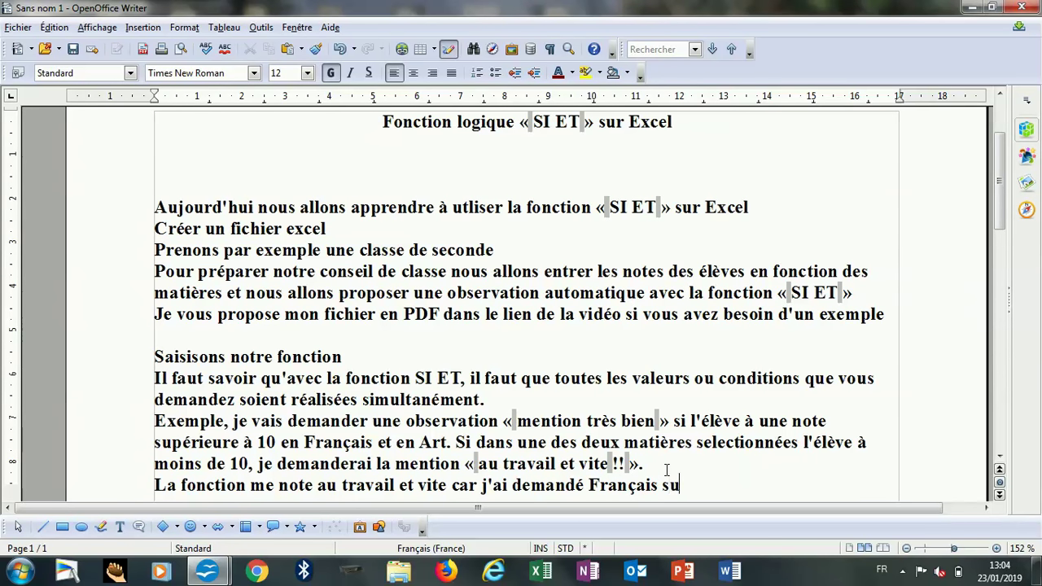
{"action": "type", "text": "périeur à 10 s"}
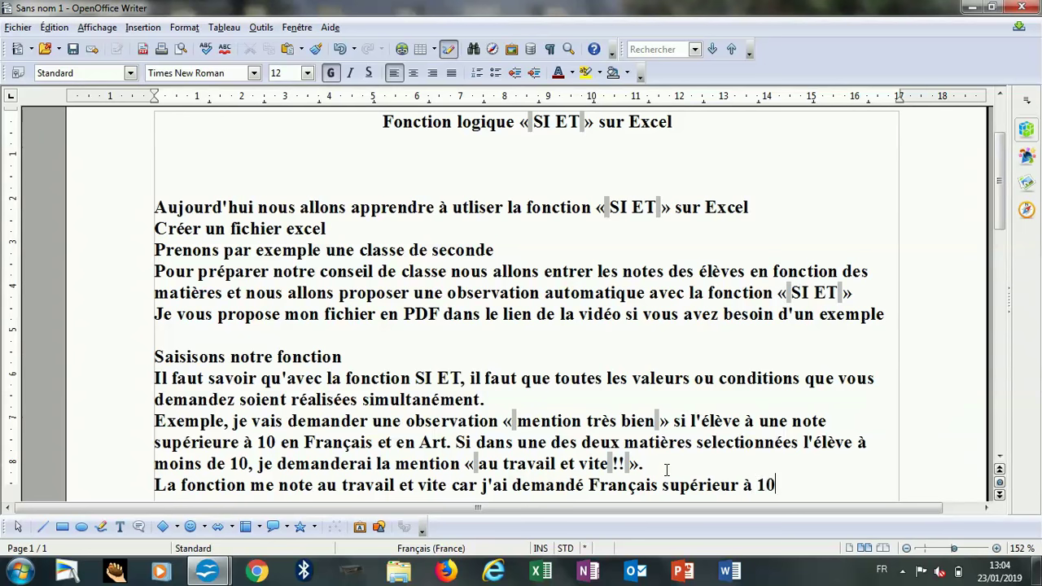
{"action": "type", "text": "trictement et là la note est égale à 10."}
{"action": "key", "text": "Return"}
{"action": "type", "text": "Je vai changer la note pour "}
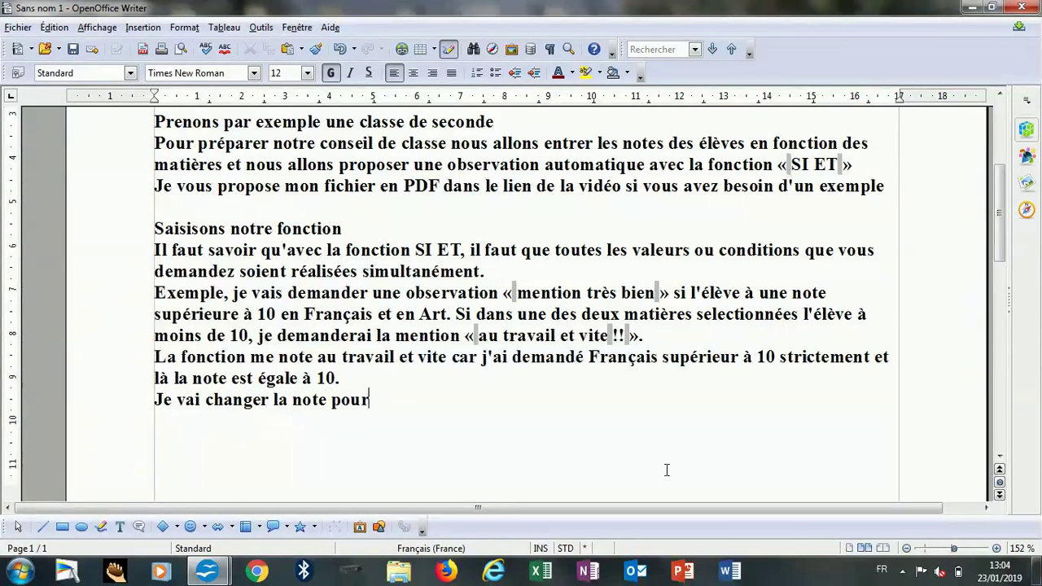
{"action": "type", "text": "avoir la mention."}
{"action": "key", "text": "Return"}
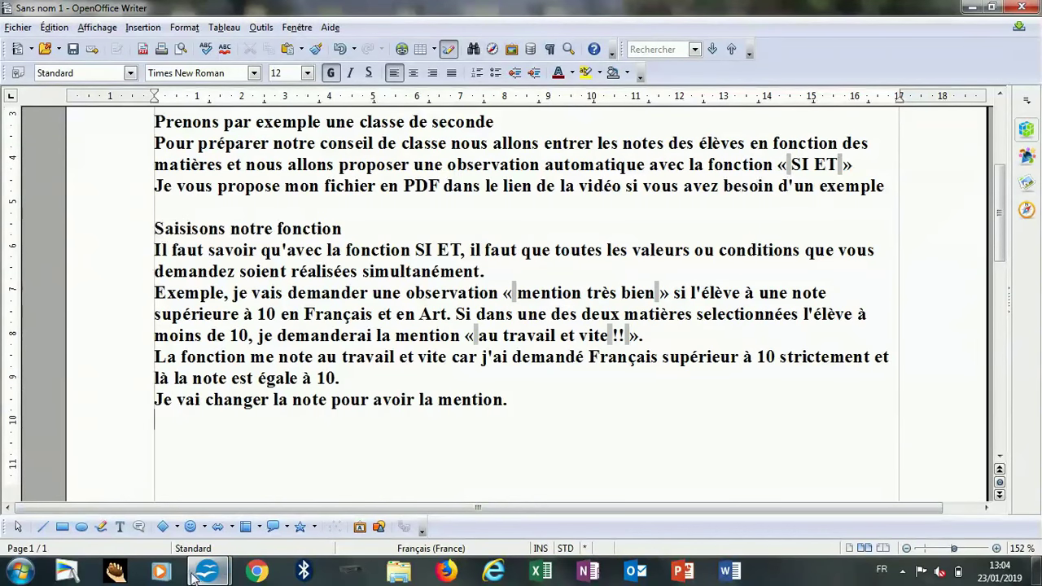
{"action": "mouse_move", "coordinate": [207, 572]}
{"action": "left_click", "coordinate": [196, 491]}
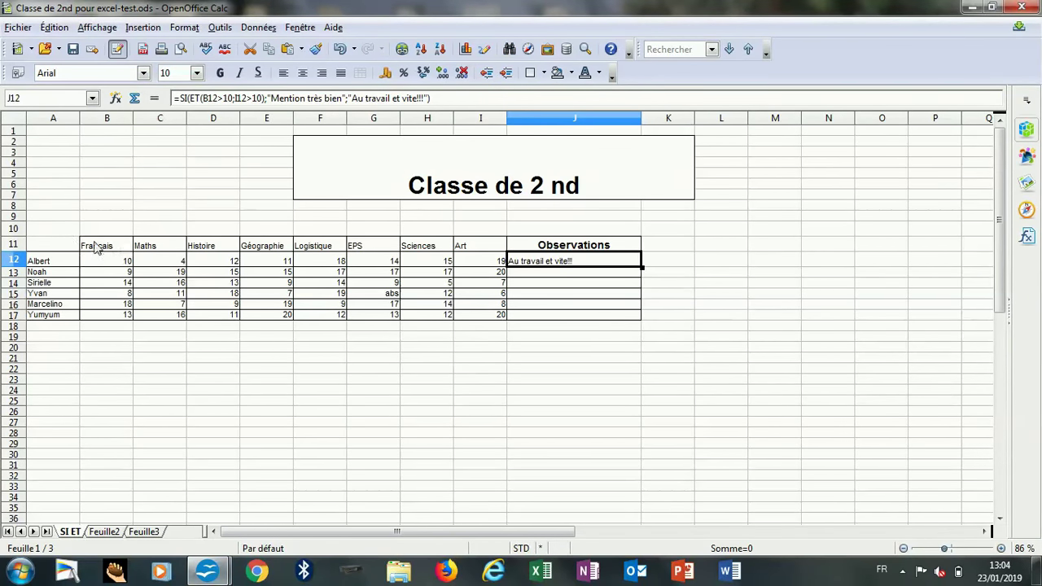
Change the first student's Français grade in B12 to 18, turning J12 into Mention très bien.
{"action": "double_click", "coordinate": [126, 261]}
{"action": "type", "text": "18"}
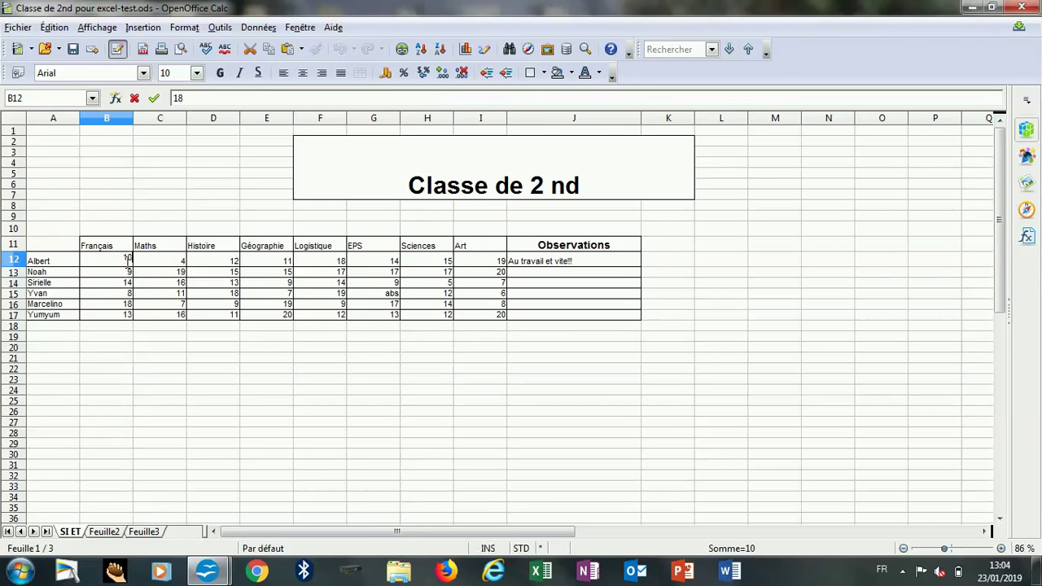
{"action": "key", "text": "Return"}
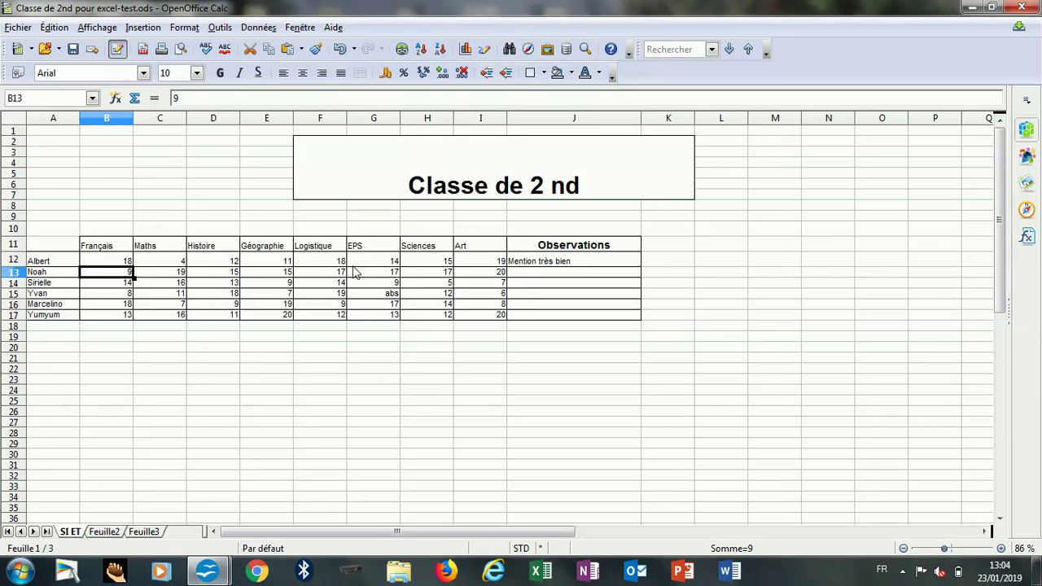
{"action": "double_click", "coordinate": [498, 261]}
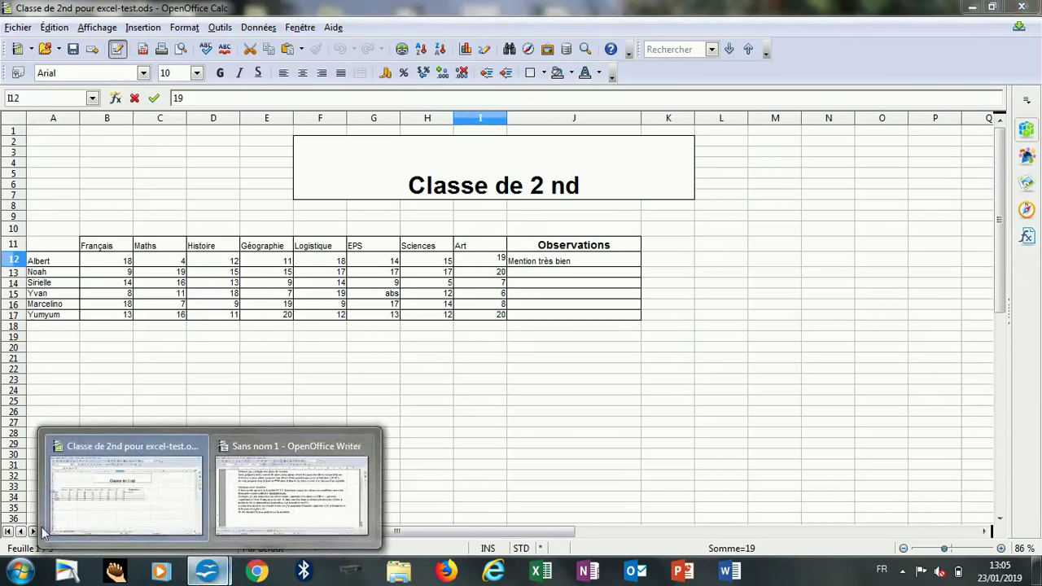
{"action": "left_click", "coordinate": [257, 513]}
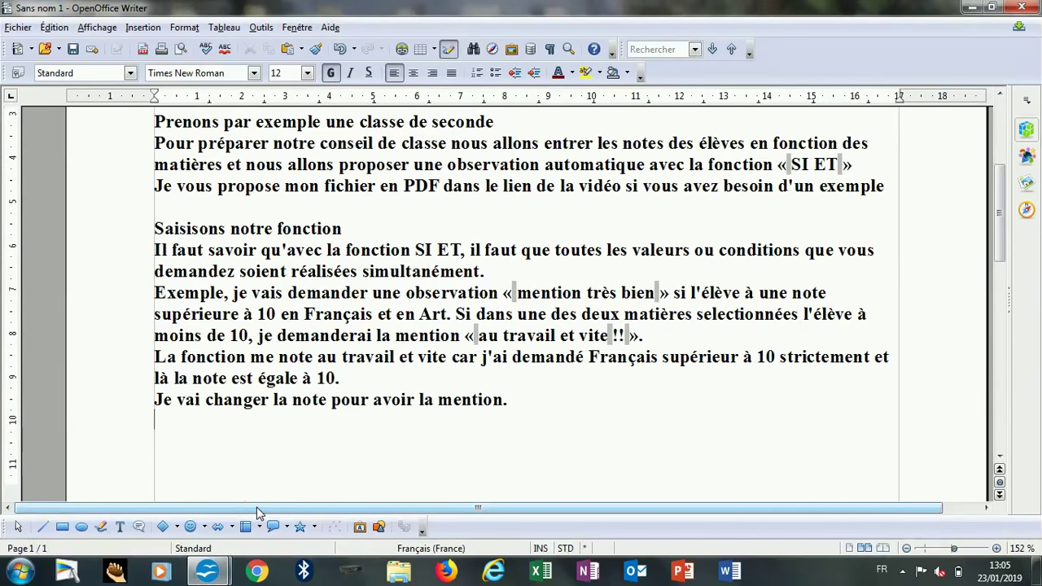
Add a line planning to lower the Art grade to 10 or below to get « au travail et vite !! ».
{"action": "left_click", "coordinate": [539, 405]}
{"action": "key", "text": "Return"}
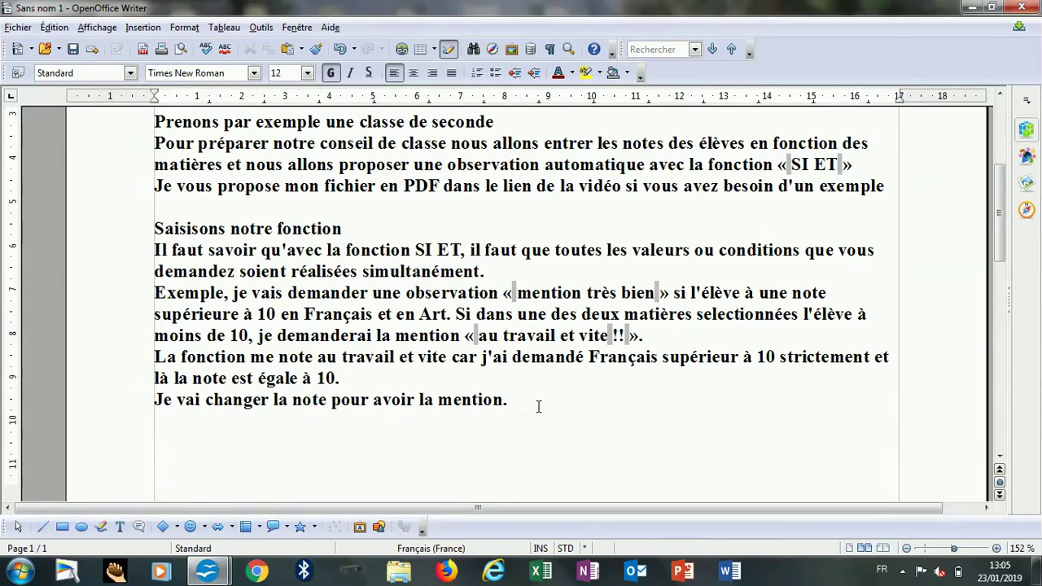
{"action": "type", "text": "Je vais "}
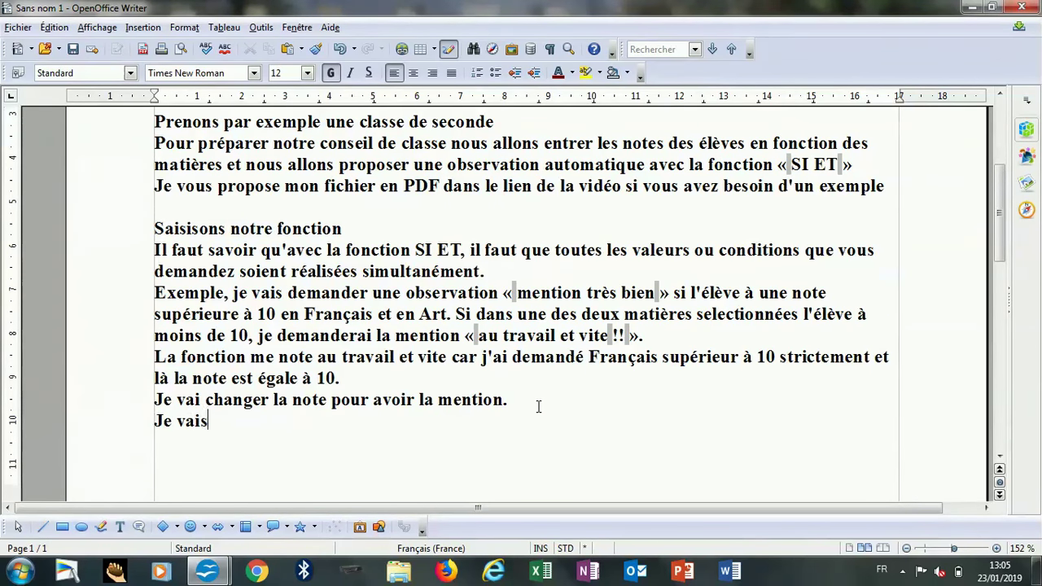
{"action": "type", "text": "modif"}
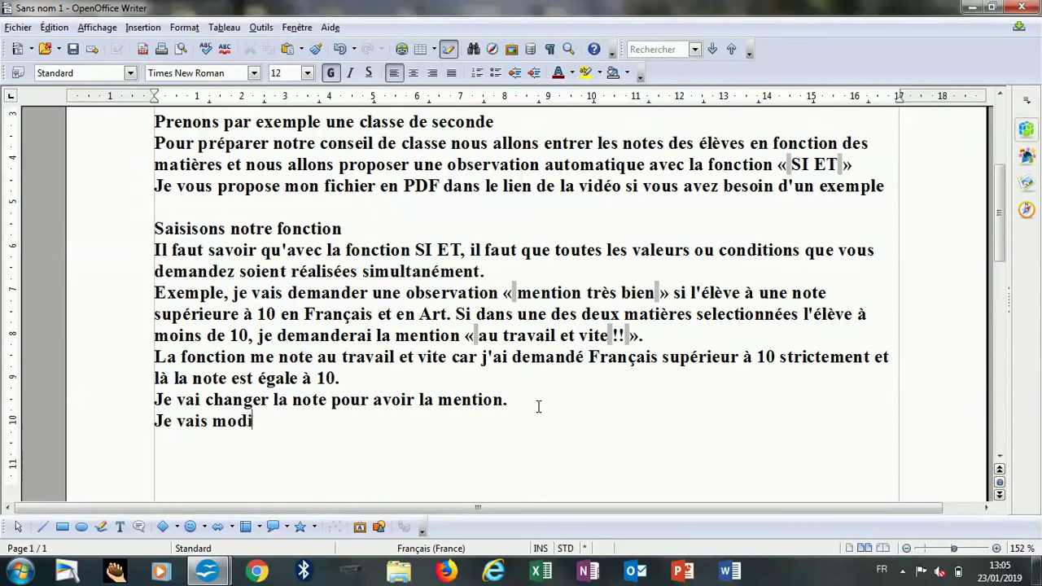
{"action": "type", "text": "ier la note d'Art pour avoir "}
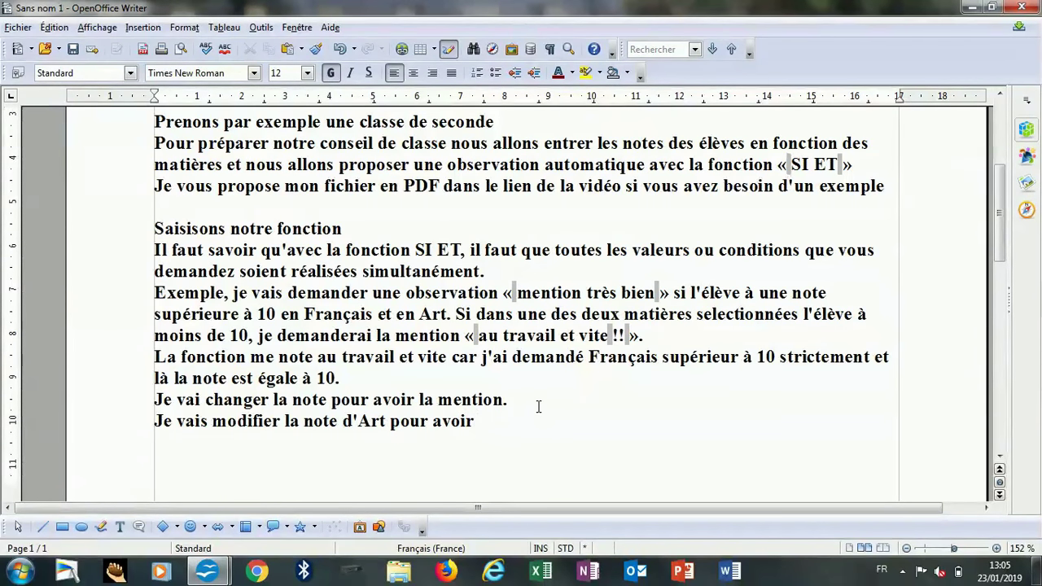
{"action": "type", "text": "«  a"}
{"action": "type", "text": "u travail et vite !! »"}
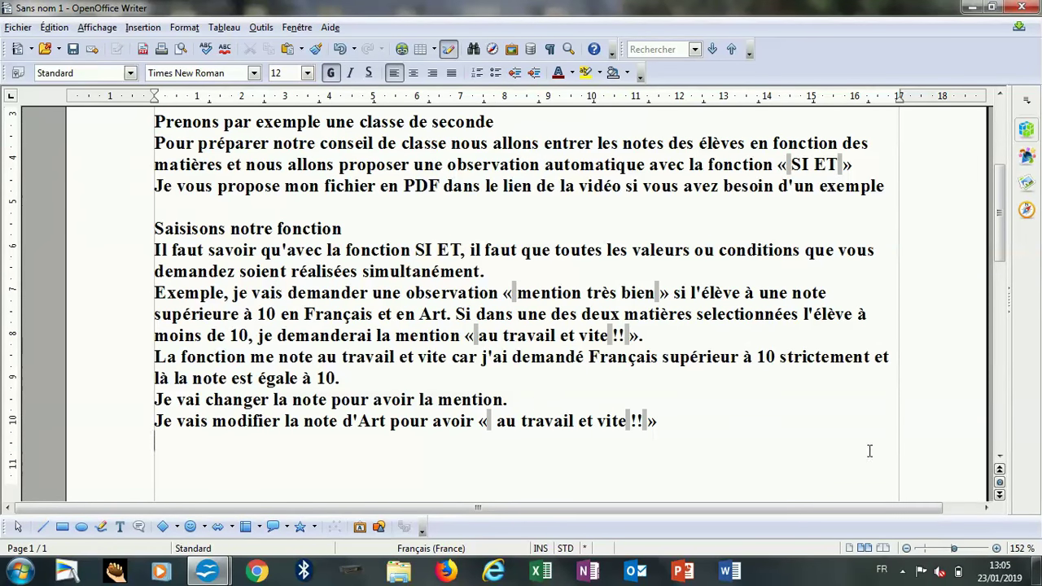
{"action": "type", "text": ", je "}
{"action": "type", "text": "vais "}
{"action": "type", "text": "do"}
{"action": "type", "text": "nc "}
{"action": "type", "text": "mettre une note"}
{"action": "type", "text": " inférieur ou "}
{"action": "type", "text": "éga"}
{"action": "type", "text": "le à "}
{"action": "type", "text": "10."}
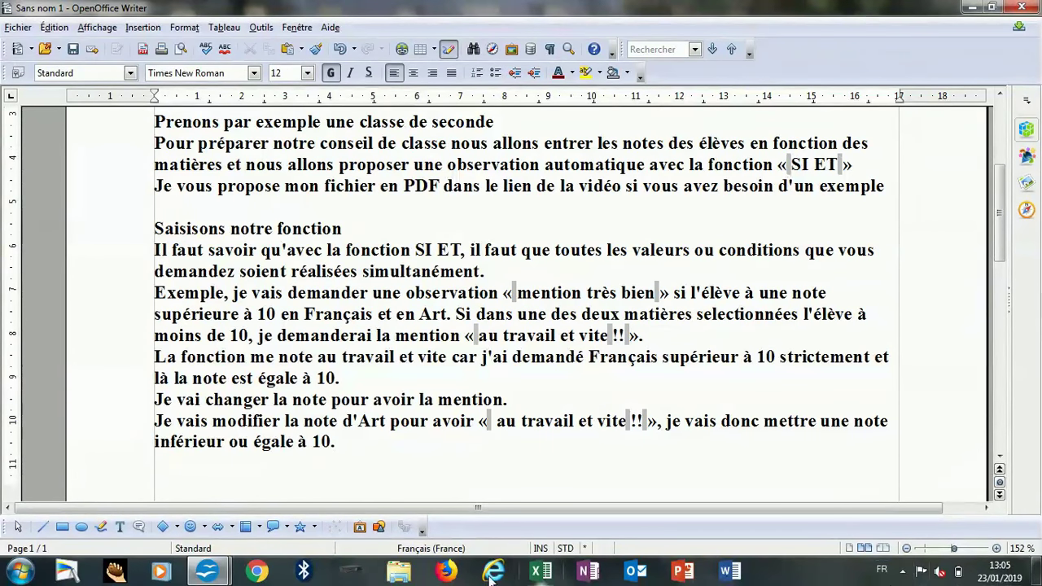
{"action": "mouse_move", "coordinate": [207, 572]}
{"action": "left_click", "coordinate": [126, 523]}
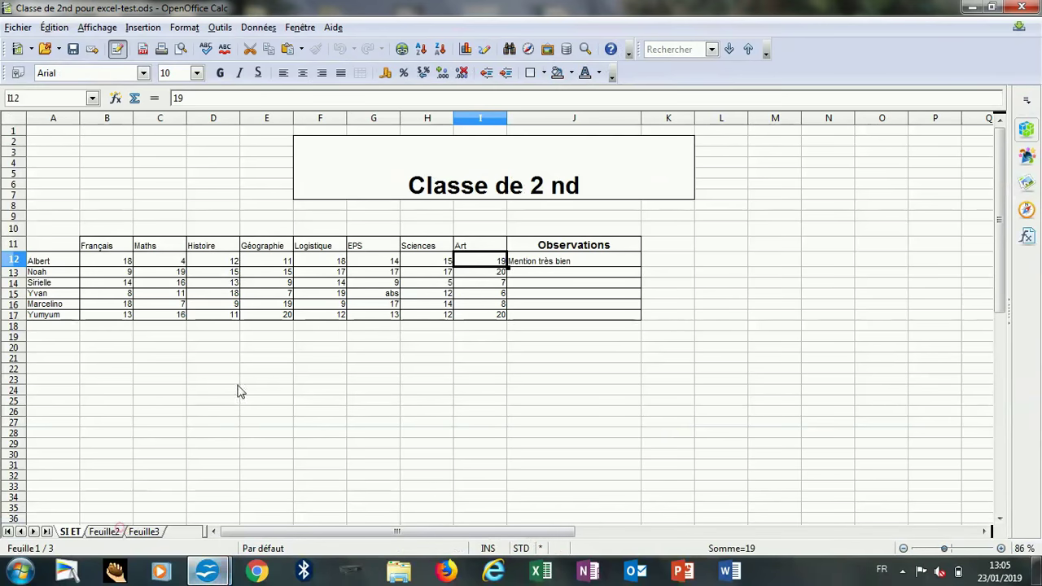
Set the first student's Art grade in I12 to 9, so J12 shows Au travail et vite!!!
{"action": "double_click", "coordinate": [499, 266]}
{"action": "key", "text": "BackSpace"}
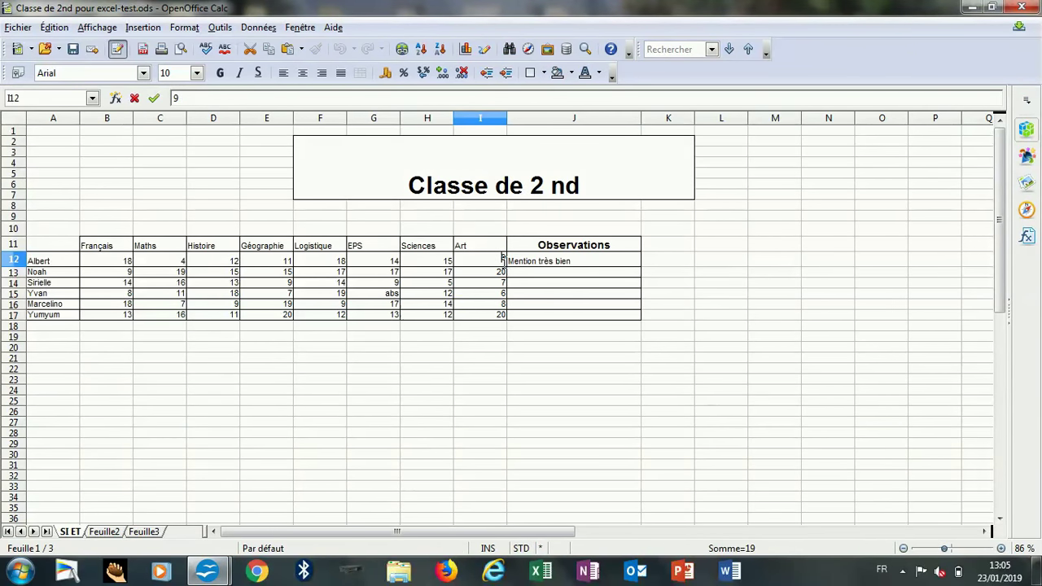
{"action": "key", "text": "Return"}
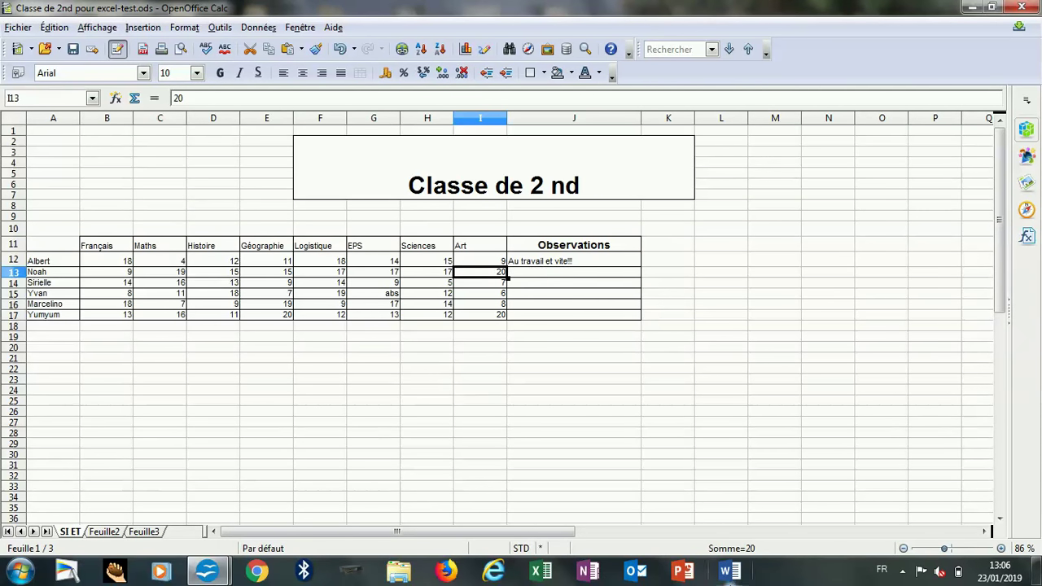
{"action": "mouse_move", "coordinate": [206, 571]}
{"action": "left_click", "coordinate": [313, 509]}
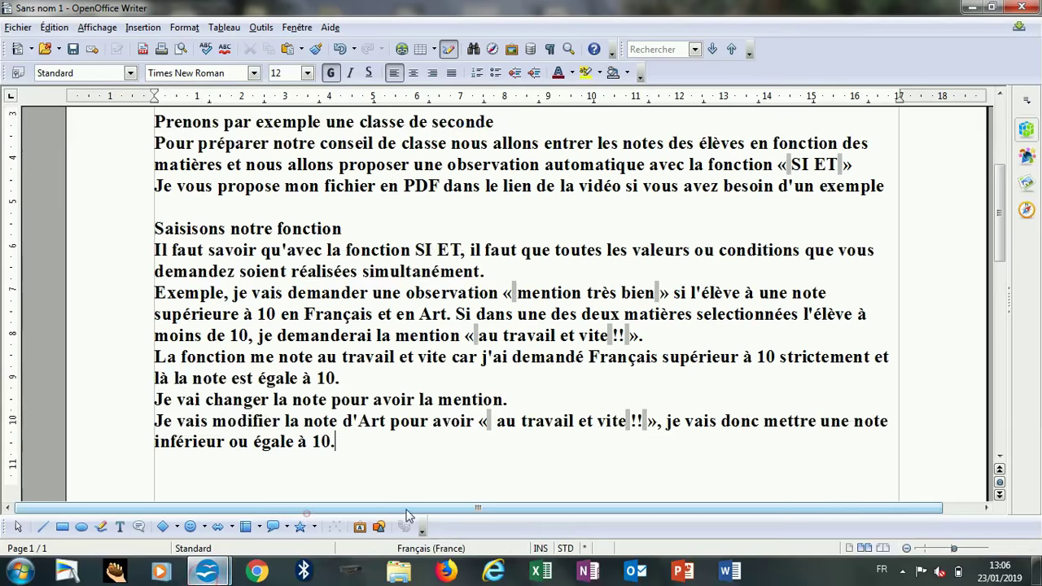
{"action": "type", "text": "Et voilà !!"}
Add a line introducing an extra condition: the student must also have more than 10 in Maths.
{"action": "key", "text": "Return"}
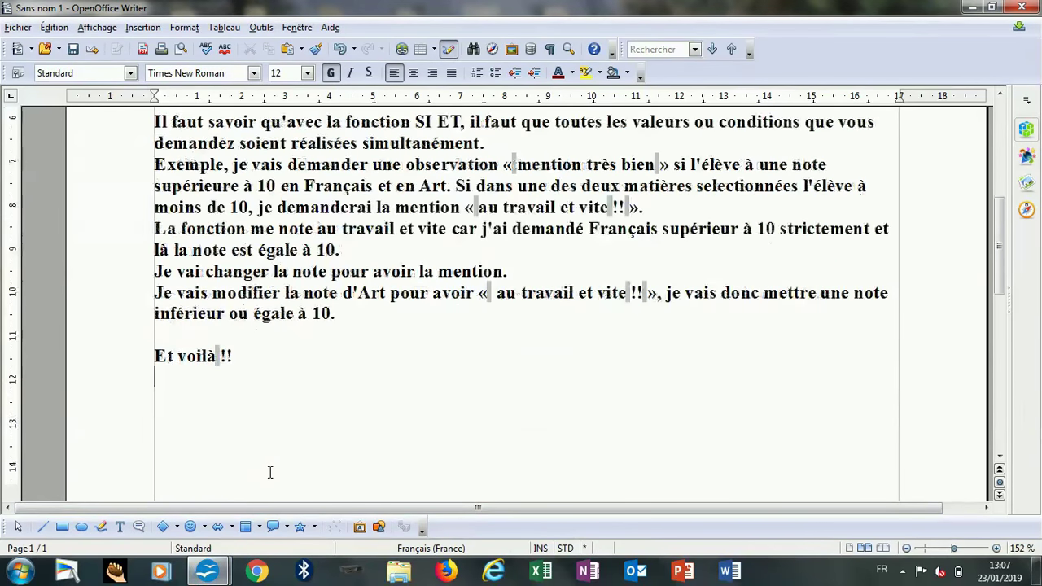
{"action": "type", "text": "e vais ajouté "}
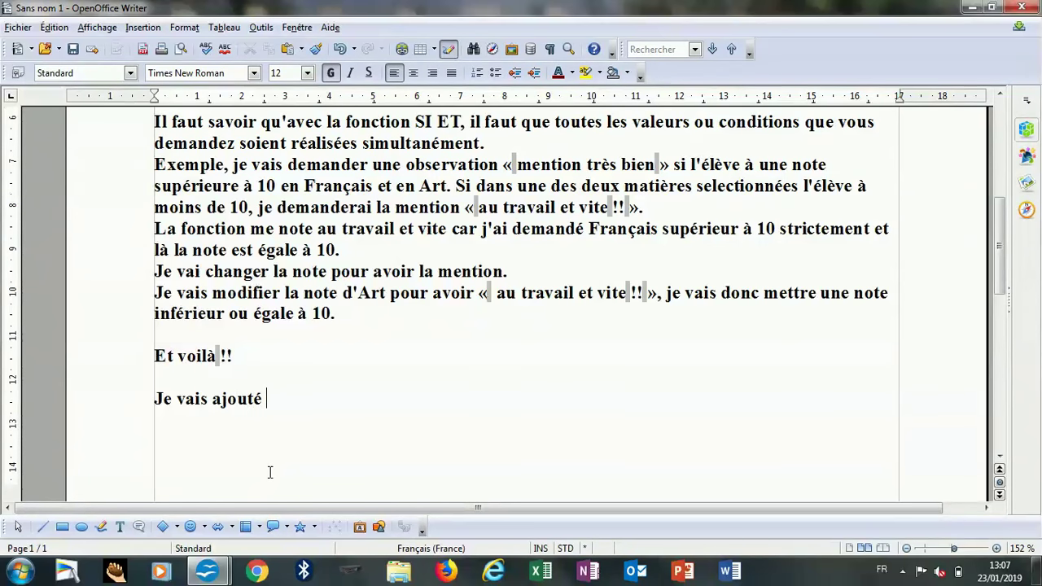
{"action": "type", "text": "une conditi"}
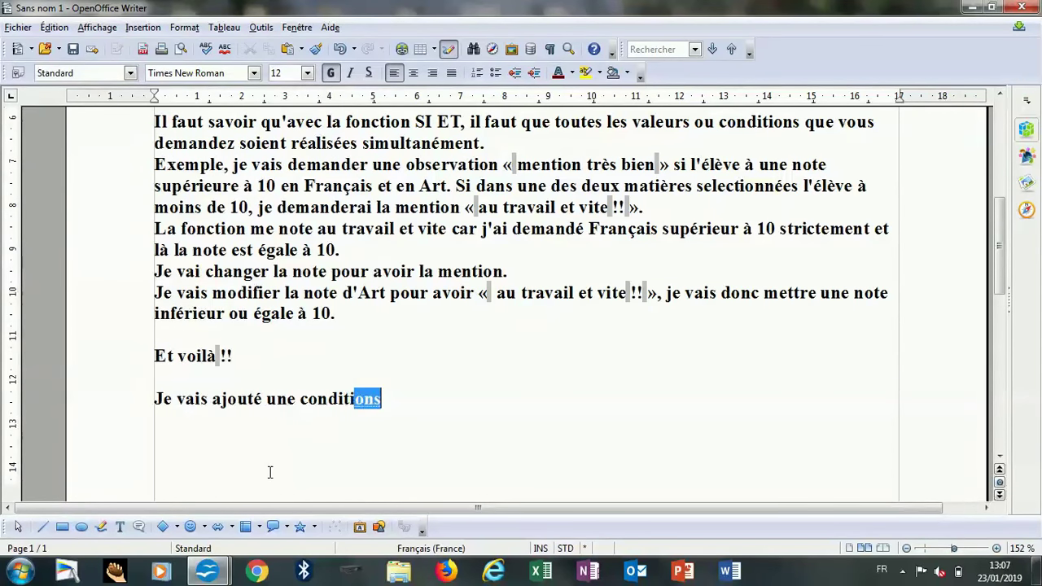
{"action": "type", "text": "on"}
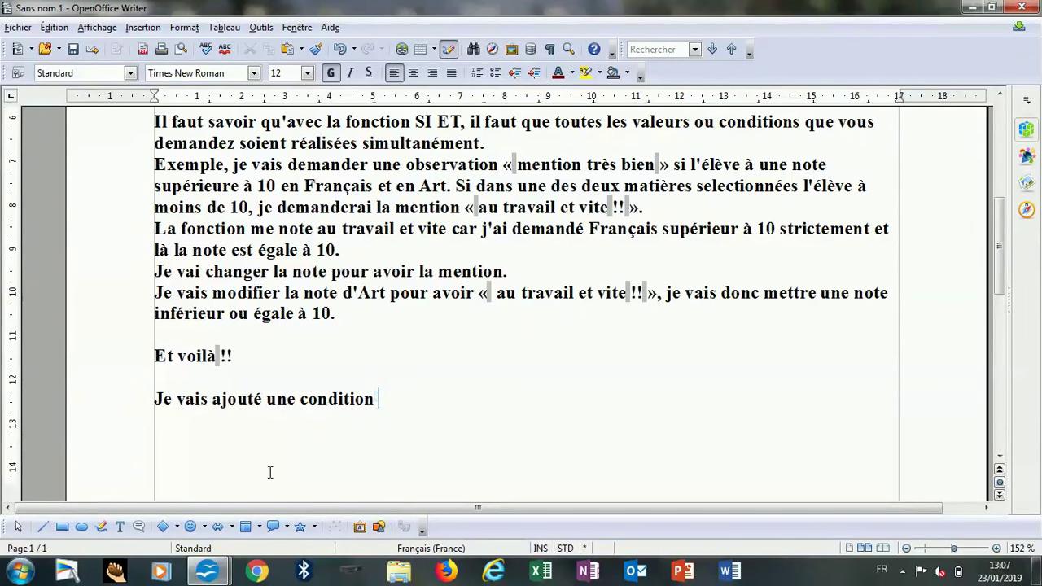
{"action": "type", "text": " sup"}
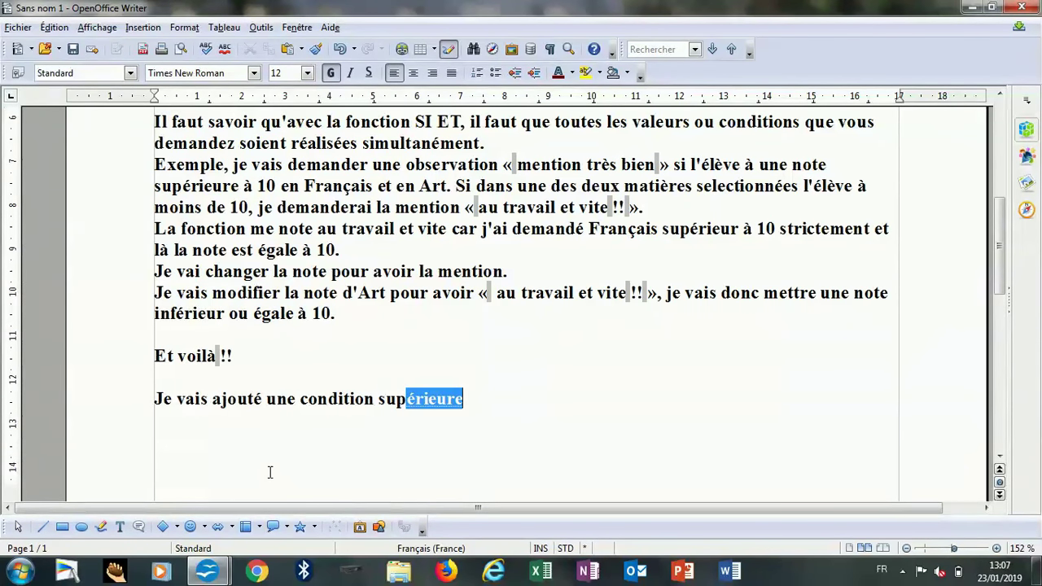
{"action": "type", "text": "plé"}
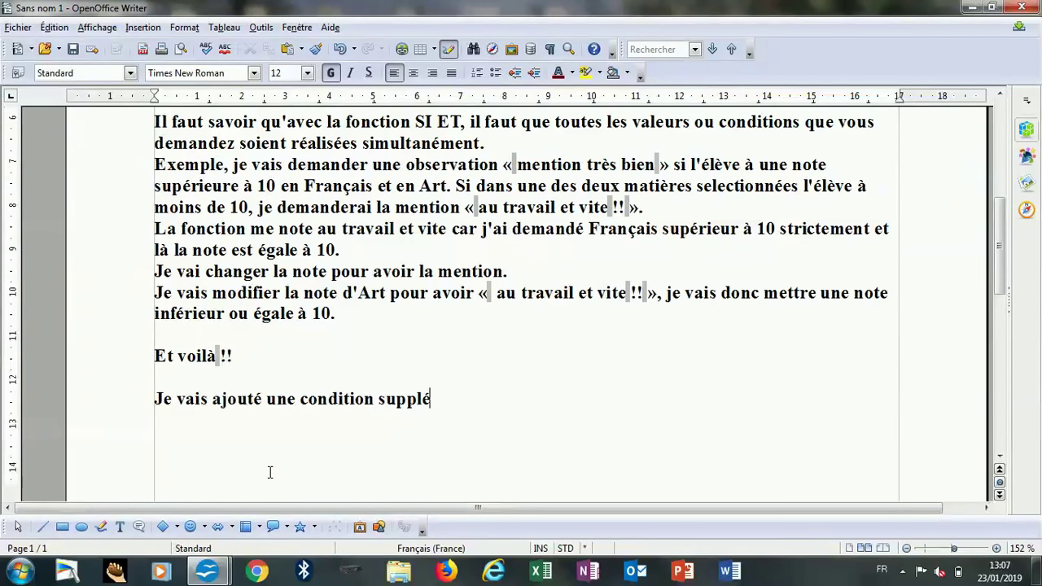
{"action": "type", "text": "mentaire, il faut que l'élè"}
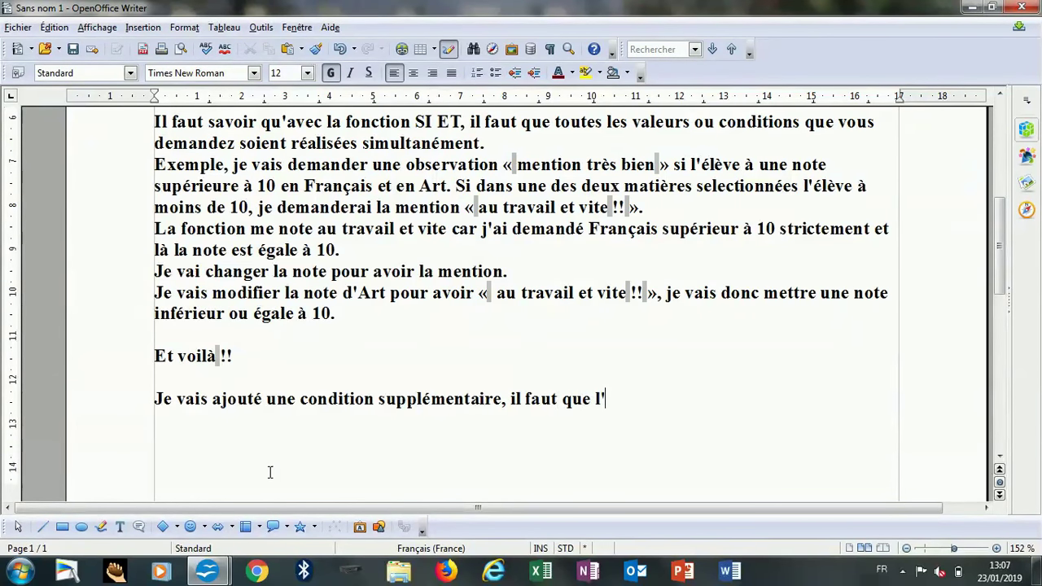
{"action": "type", "text": "ve"}
{"action": "type", "text": " ait "}
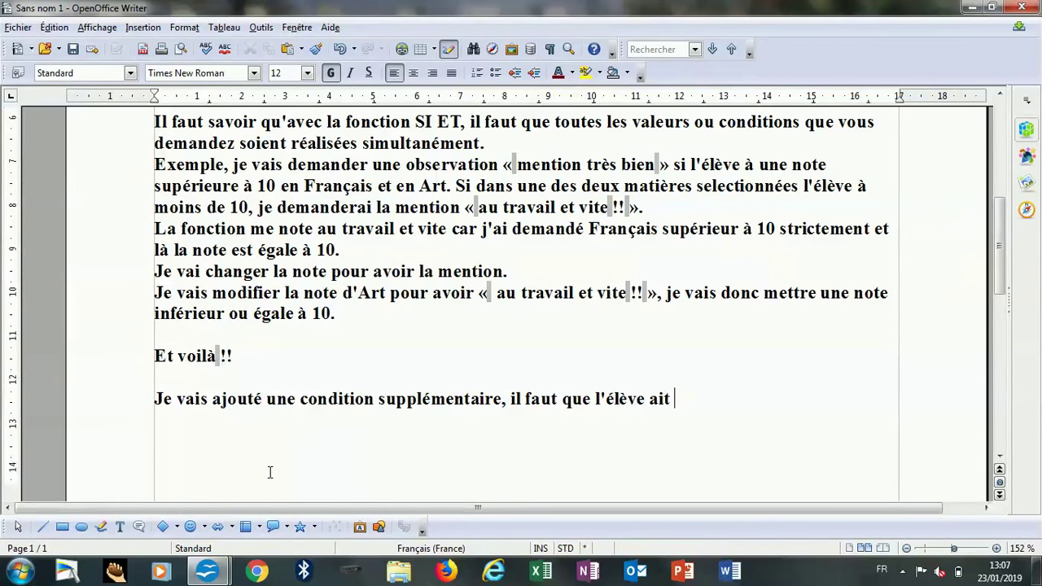
{"action": "type", "text": "moin"}
{"action": "key", "text": "BackSpace"}
{"action": "key", "text": "BackSpace"}
{"action": "key", "text": "BackSpace"}
{"action": "key", "text": "BackSpace"}
{"action": "key", "text": "BackSpace"}
{"action": "type", "text": "plus de 10"}
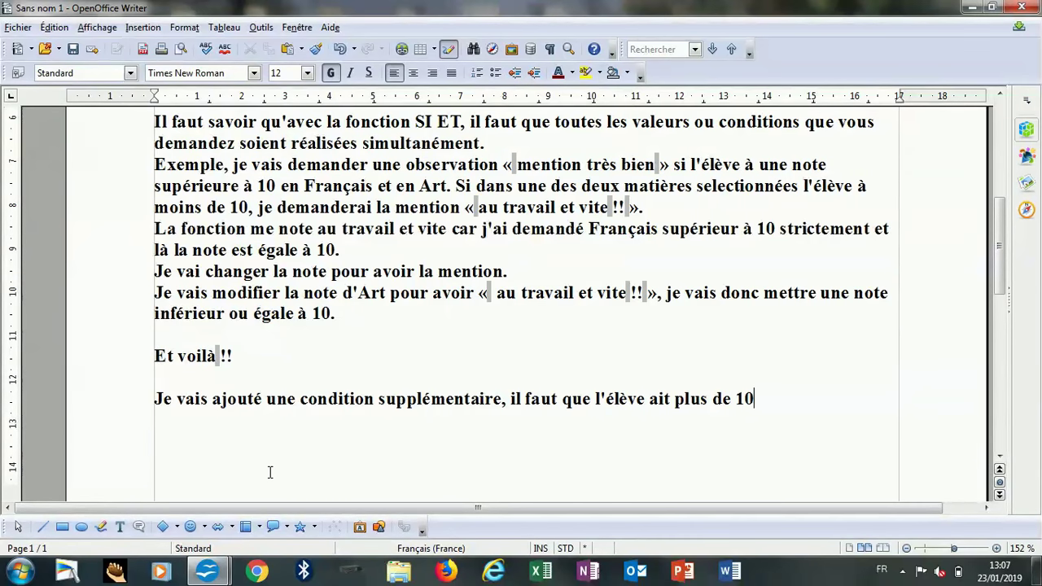
{"action": "type", "text": " en Maths"}
{"action": "type", "text": "galement"}
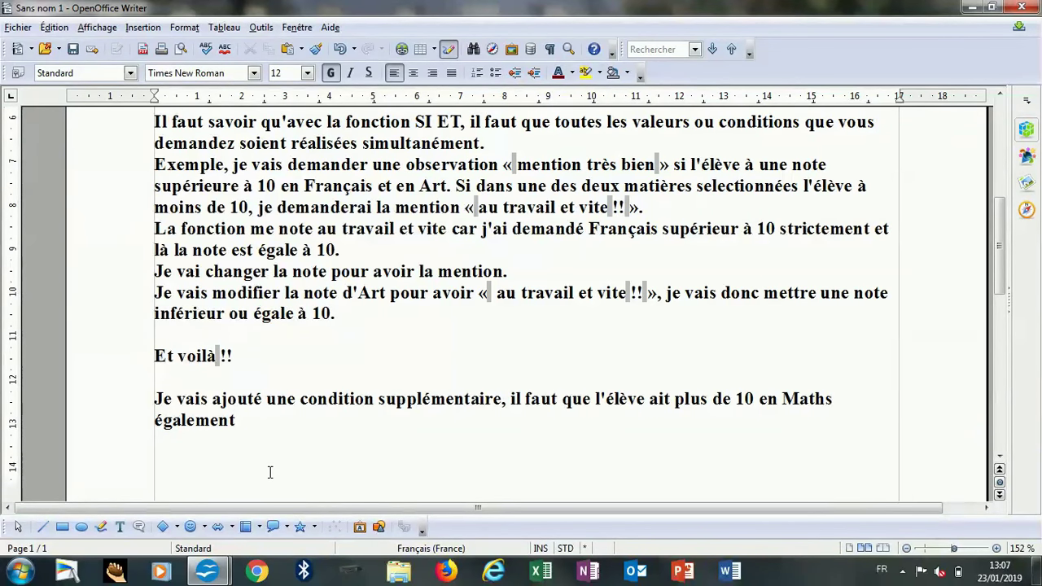
{"action": "type", "text": "Il f"}
{"action": "type", "text": "aut donc desno"}
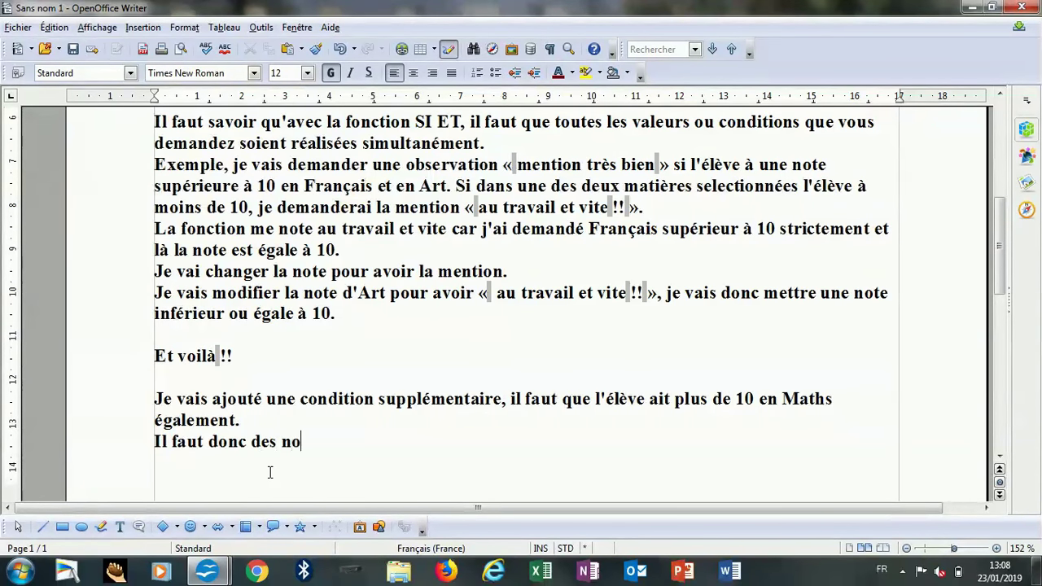
{"action": "type", "text": "tes su"}
{"action": "type", "text": "périeures à "}
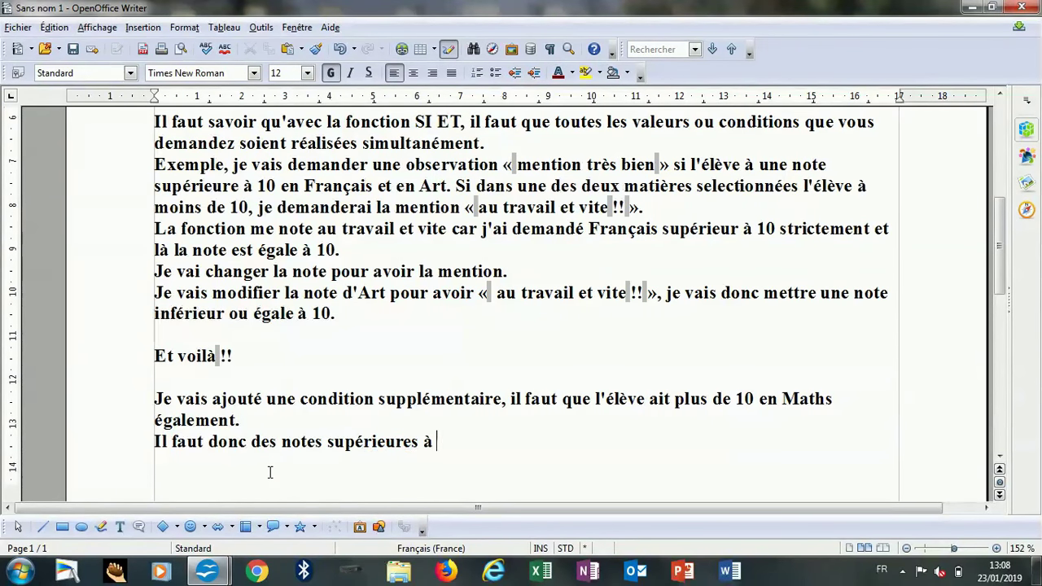
{"action": "type", "text": "10 en Frab"}
Finish 'notes supérieures à 10 en Français, Art et en Maths' and note the function will be filled down.
{"action": "key", "text": "BackSpace"}
{"action": "type", "text": "çais, "}
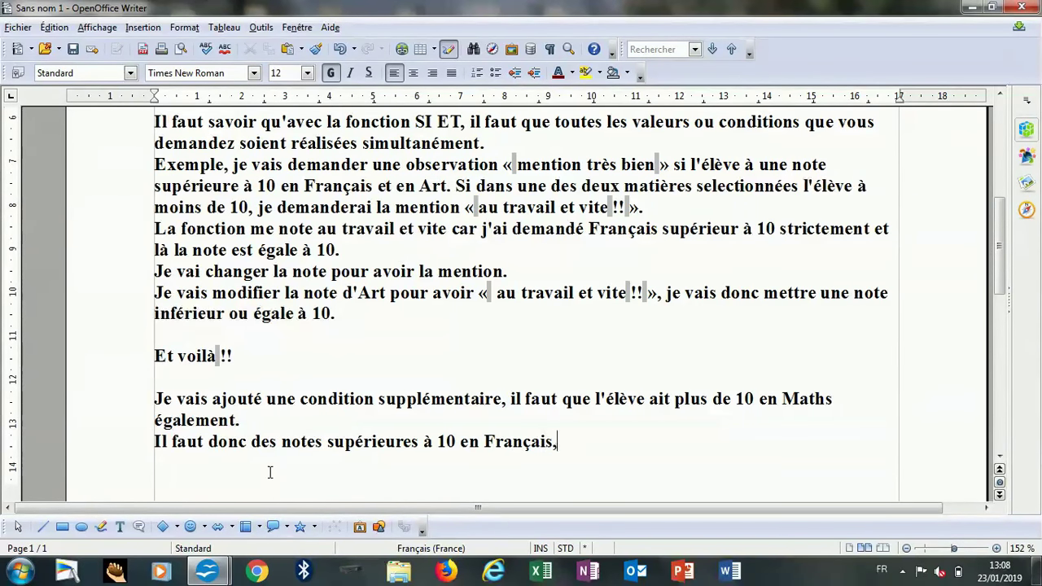
{"action": "type", "text": " Art et EN"}
{"action": "key", "text": "BackSpace"}
{"action": "key", "text": "BackSpace"}
{"action": "type", "text": "en Maths. "}
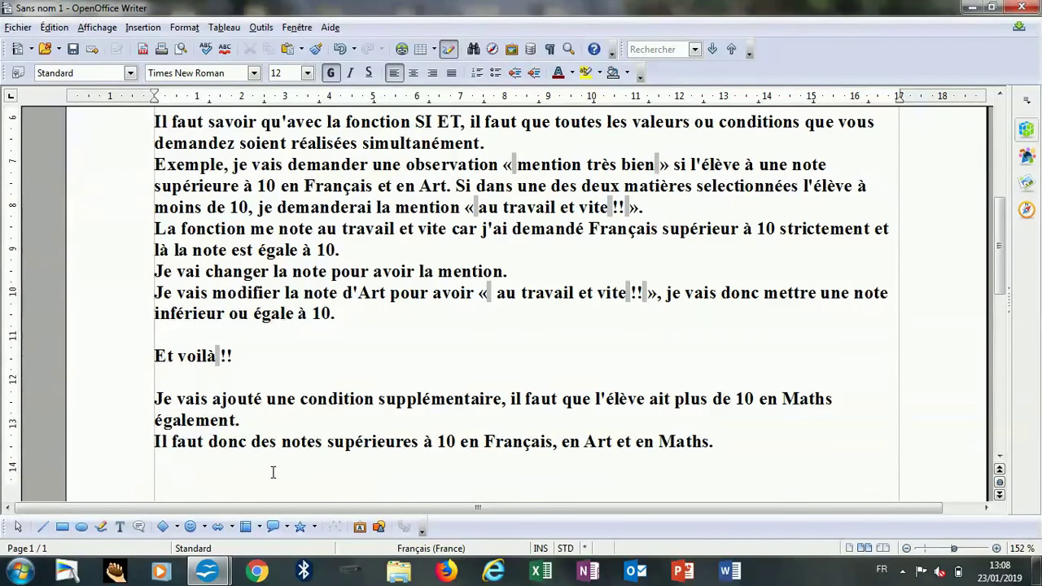
{"action": "type", "text": "Avant de commencer, je v"}
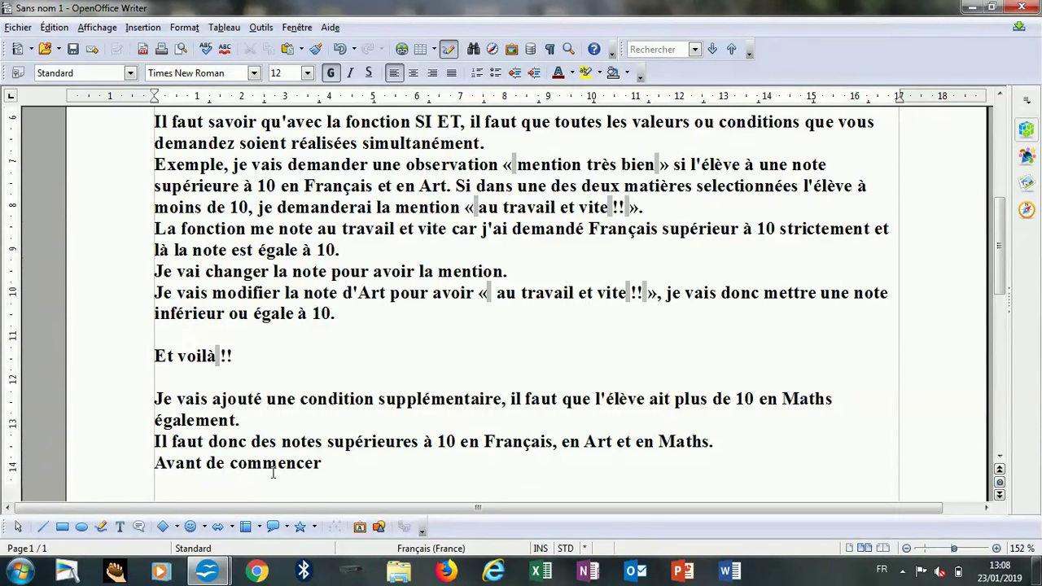
{"action": "type", "text": "ais ti"}
{"action": "type", "text": "rer "}
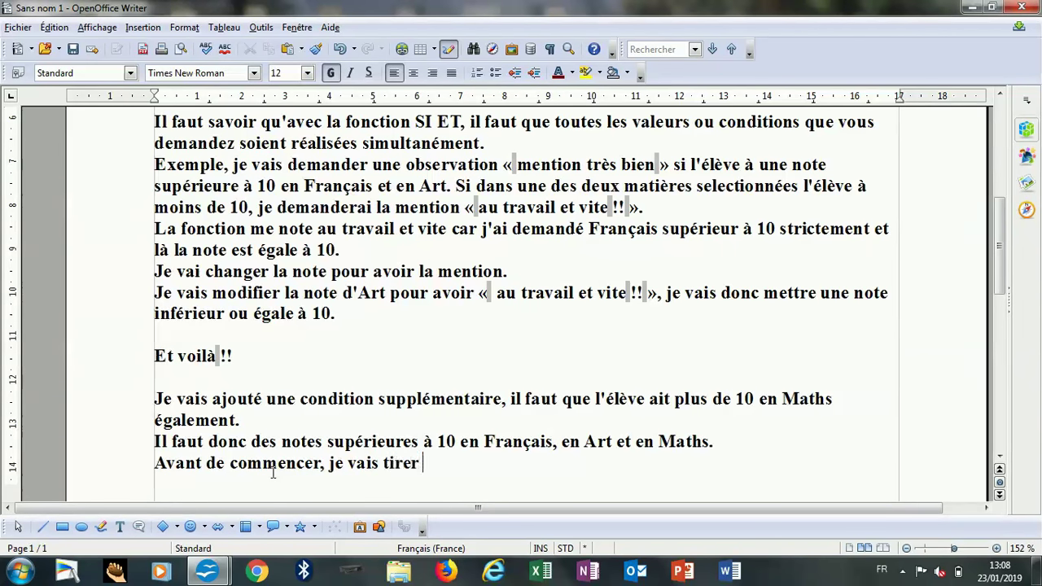
{"action": "type", "text": "ma fon"}
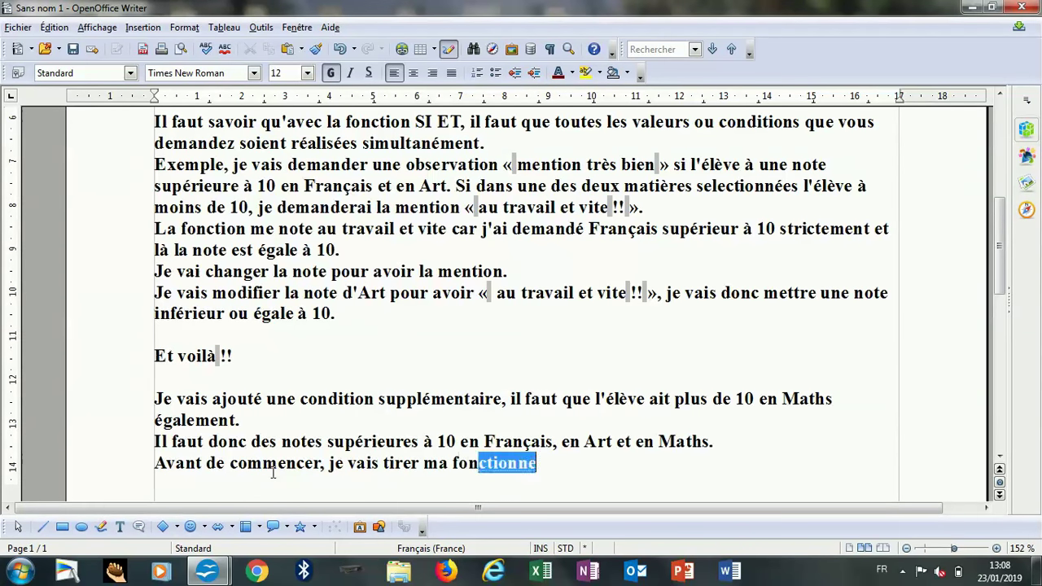
{"action": "type", "text": "ction pour qu'e"}
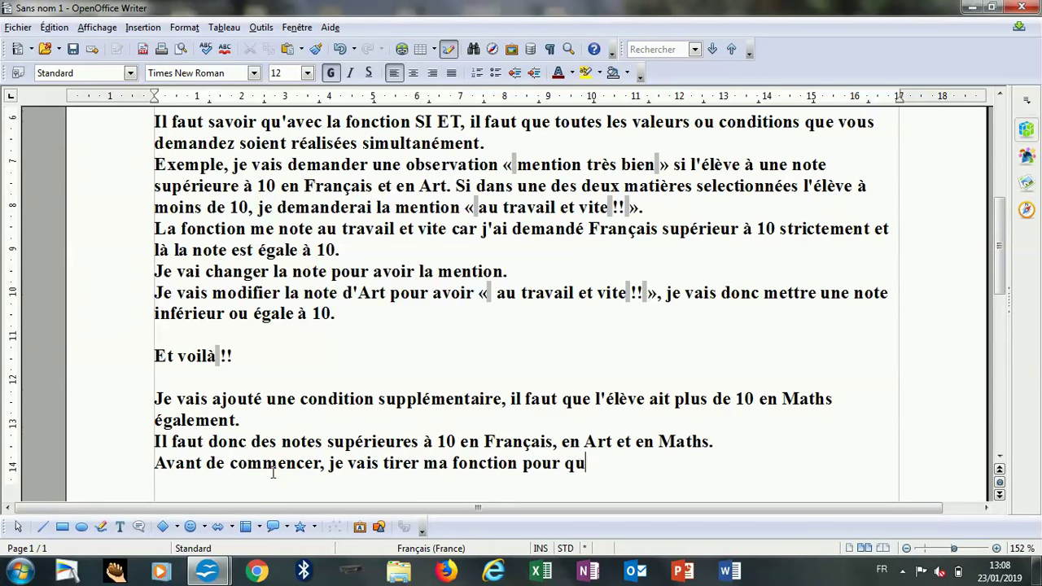
{"action": "type", "text": "lle s'applique partp"}
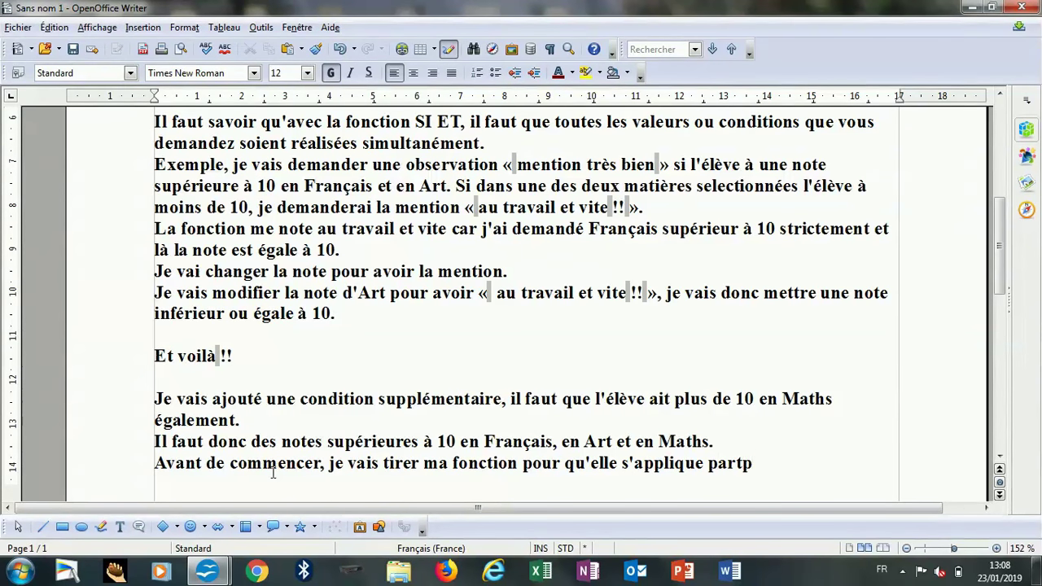
{"action": "key", "text": "BackSpace"}
{"action": "type", "text": "out"}
{"action": "type", "text": "."}
{"action": "mouse_move", "coordinate": [206, 573]}
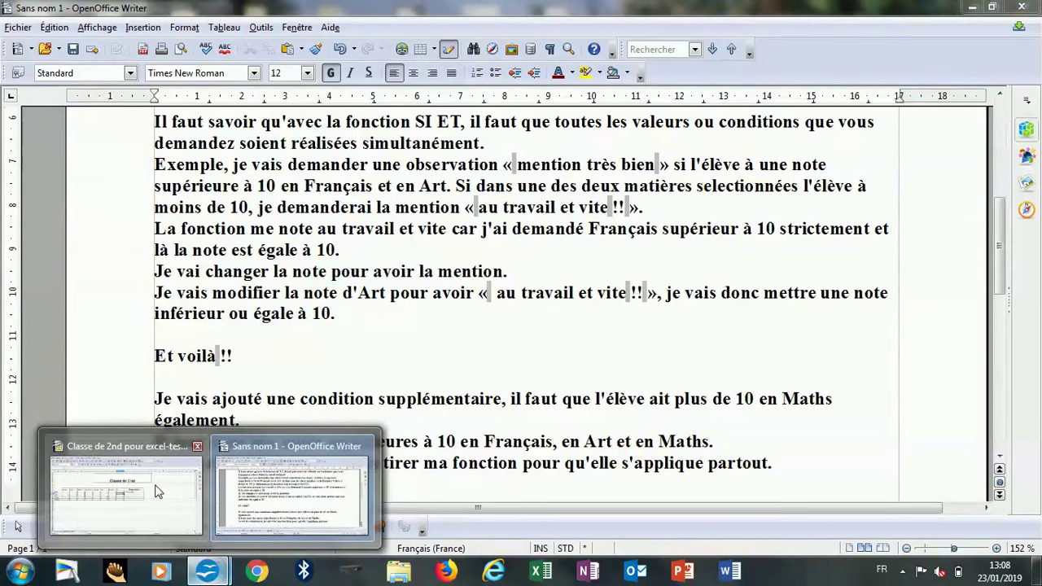
Fill the J12 Observations formula down to J17 for all six students.
{"action": "left_click", "coordinate": [154, 489]}
{"action": "left_click", "coordinate": [612, 262]}
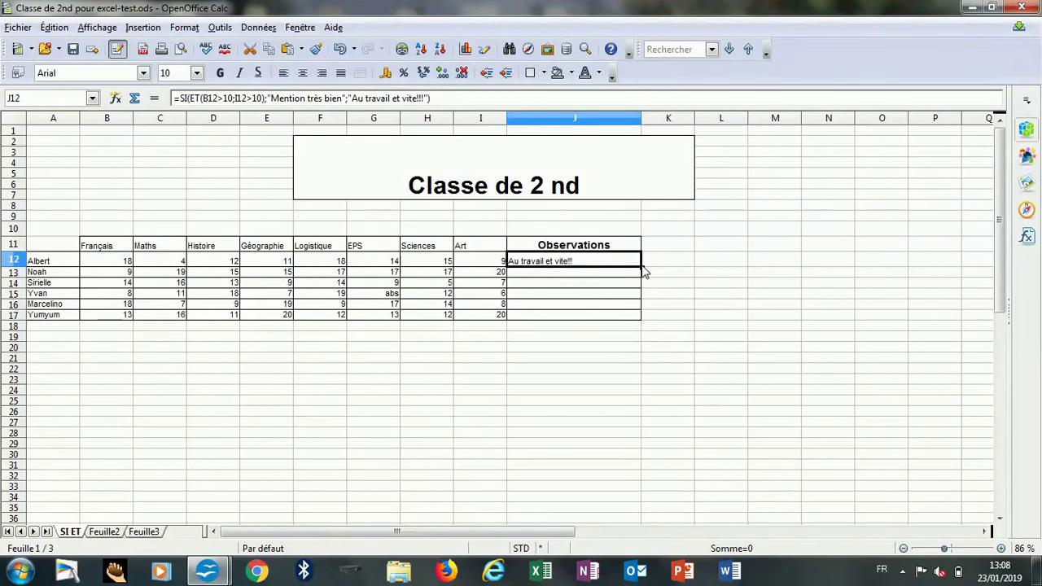
{"action": "left_click_drag", "start_coordinate": [642, 267], "coordinate": [640, 320]}
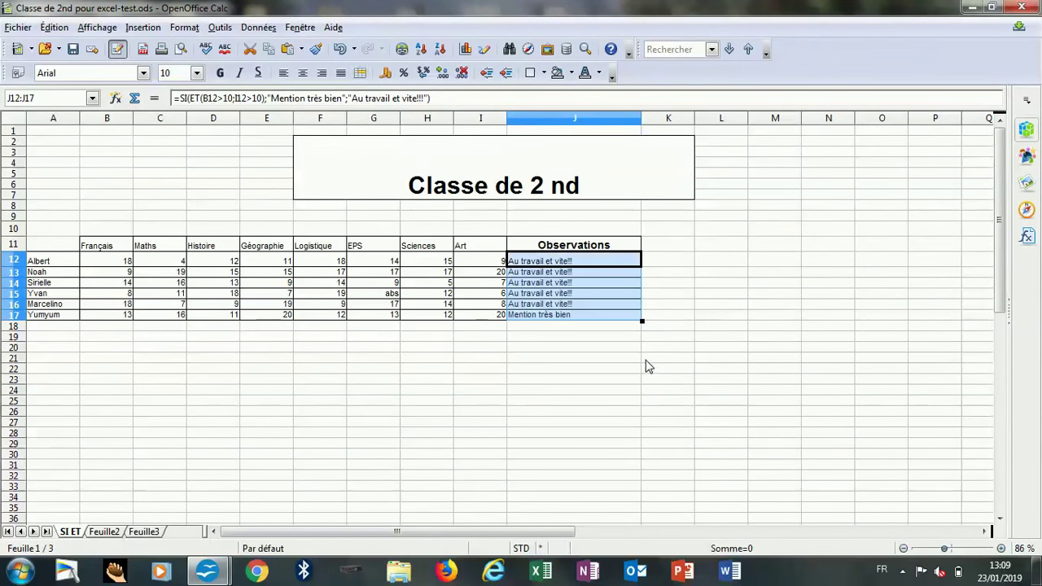
{"action": "left_click", "coordinate": [620, 367]}
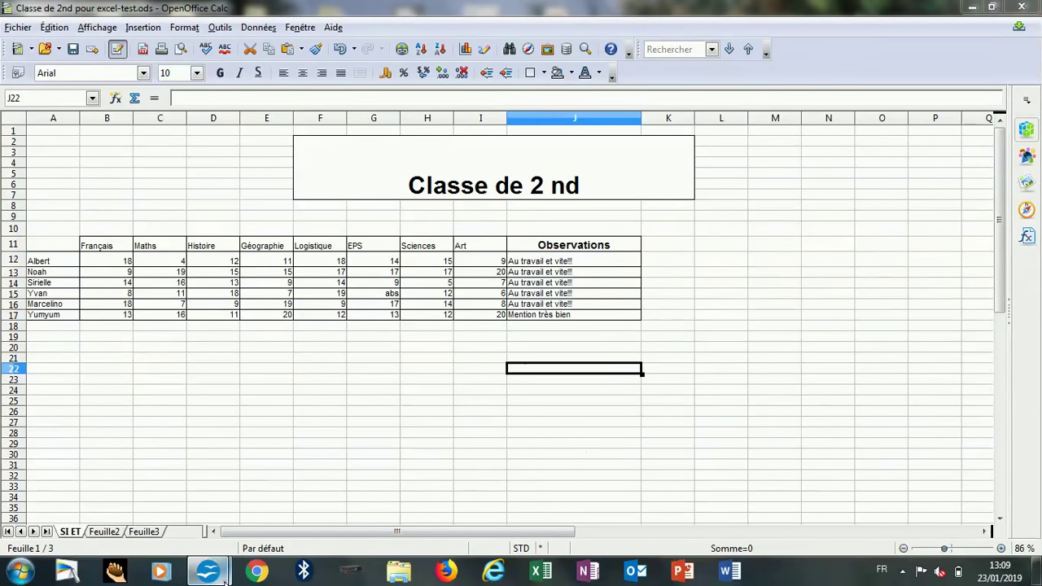
{"action": "left_click", "coordinate": [177, 513]}
{"action": "mouse_move", "coordinate": [208, 571]}
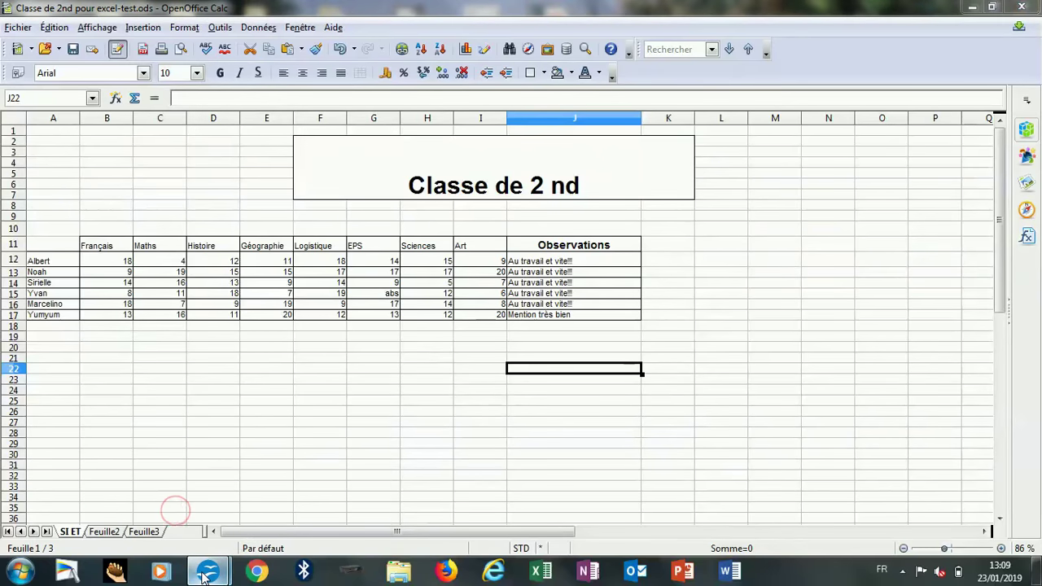
{"action": "left_click", "coordinate": [377, 517]}
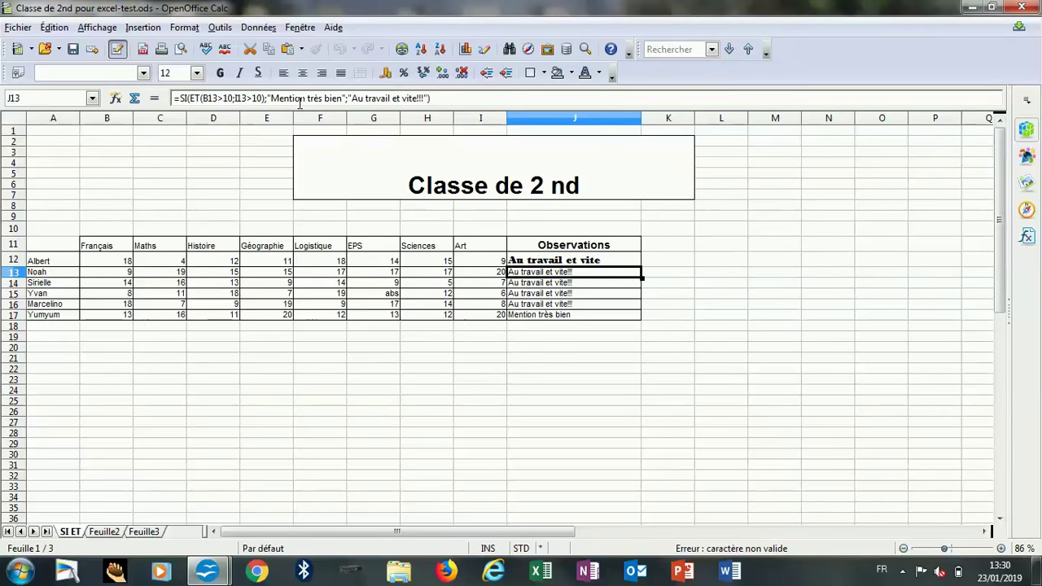
Commit the revised bold J12 observation formula and fill it down through J17.
{"action": "key", "text": "Return"}
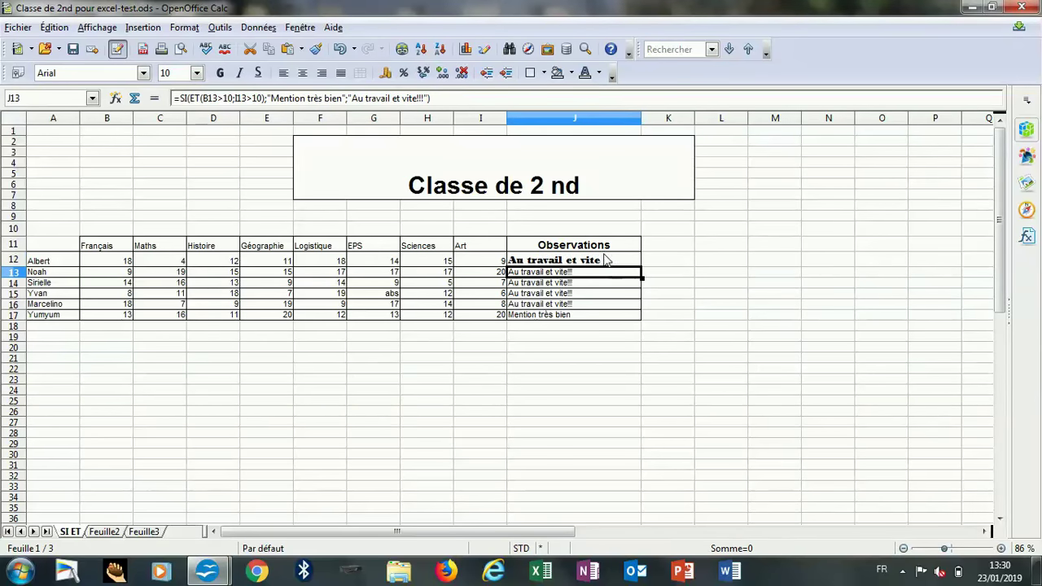
{"action": "left_click", "coordinate": [615, 261]}
{"action": "left_click_drag", "start_coordinate": [641, 266], "coordinate": [644, 315]}
{"action": "left_click", "coordinate": [760, 299]}
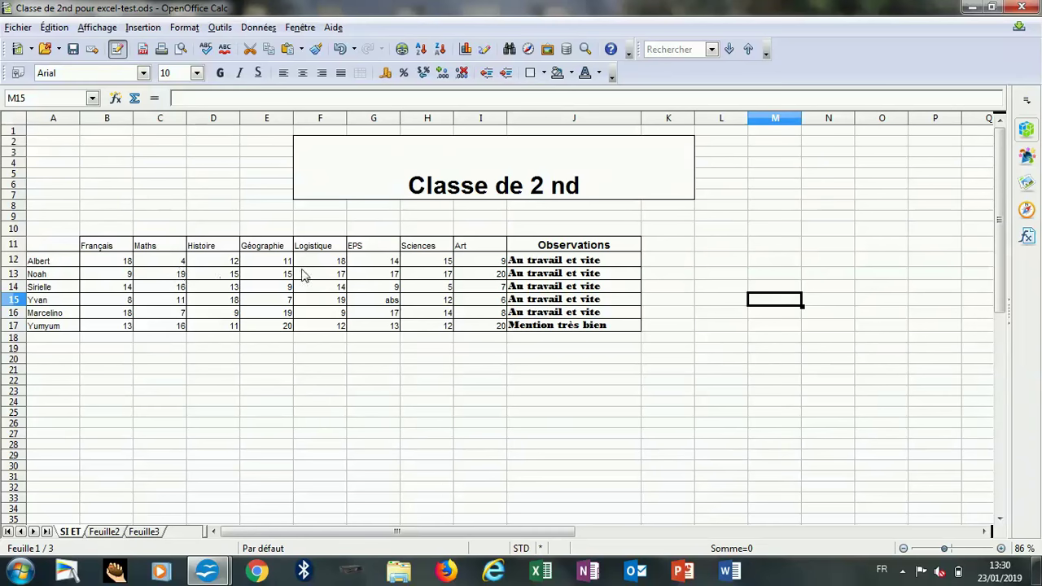
{"action": "double_click", "coordinate": [184, 260]}
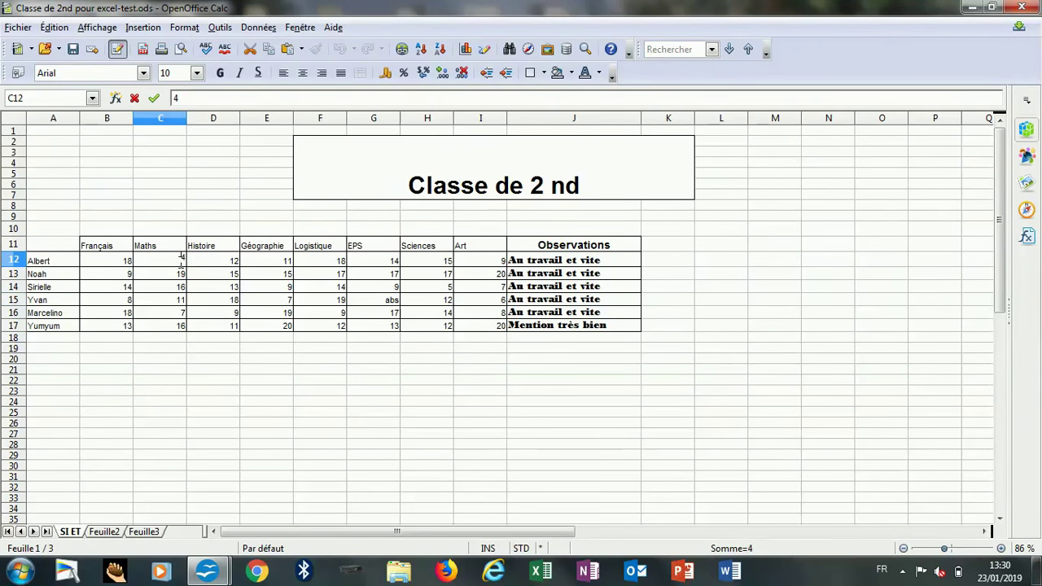
Enter 14 as the Maths grade in C12 and 19 as the Art grade in I12.
{"action": "left_click", "coordinate": [496, 262]}
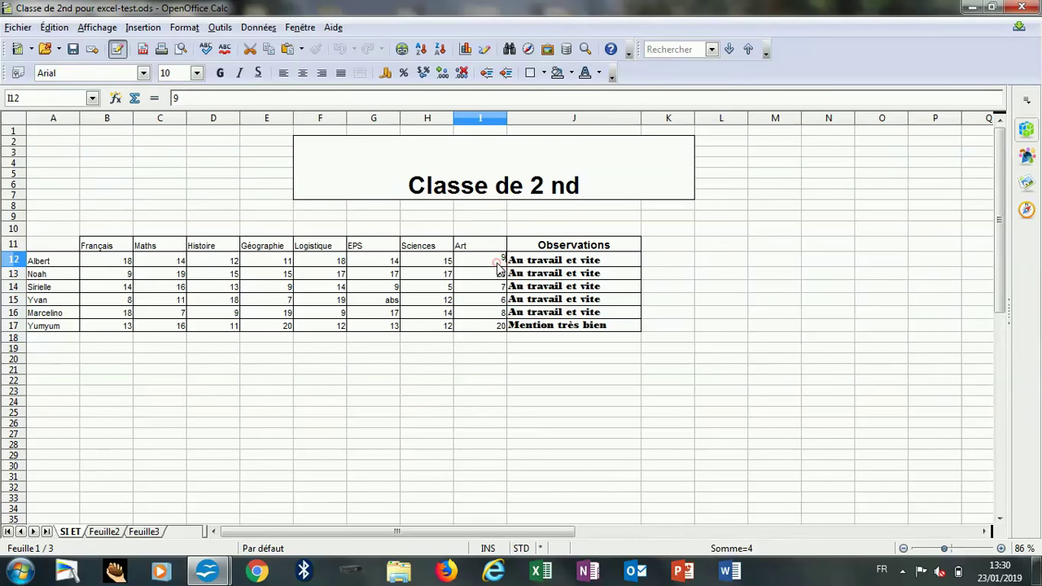
{"action": "type", "text": "1"}
{"action": "key", "text": "BackSpace"}
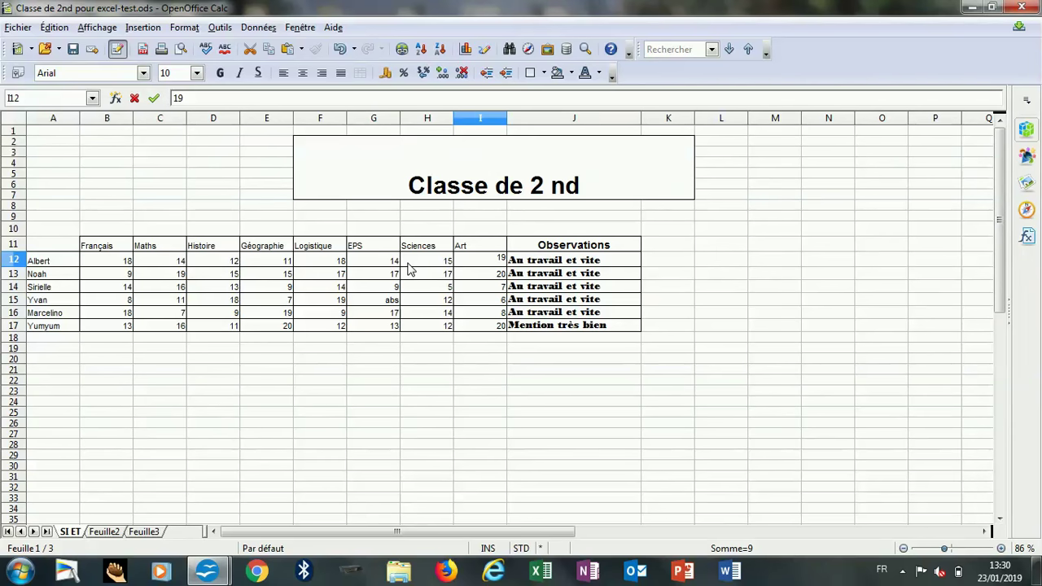
{"action": "key", "text": "Return"}
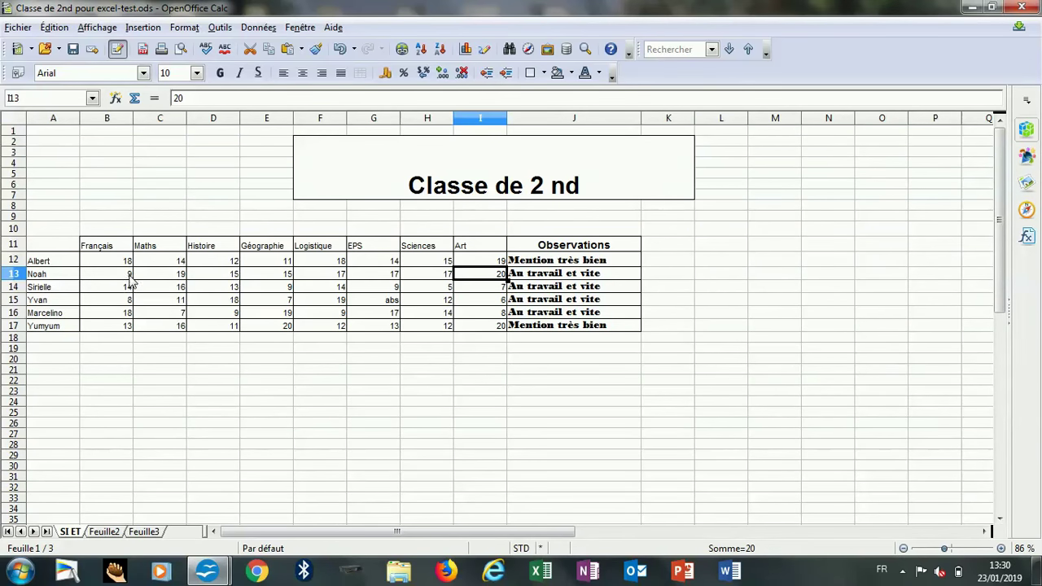
Change the Français grade in B13 to 11.
{"action": "left_click", "coordinate": [121, 274]}
{"action": "left_click", "coordinate": [166, 274]}
{"action": "left_click", "coordinate": [476, 274]}
{"action": "left_click", "coordinate": [127, 274]}
{"action": "double_click", "coordinate": [127, 275]}
{"action": "type", "text": "11"}
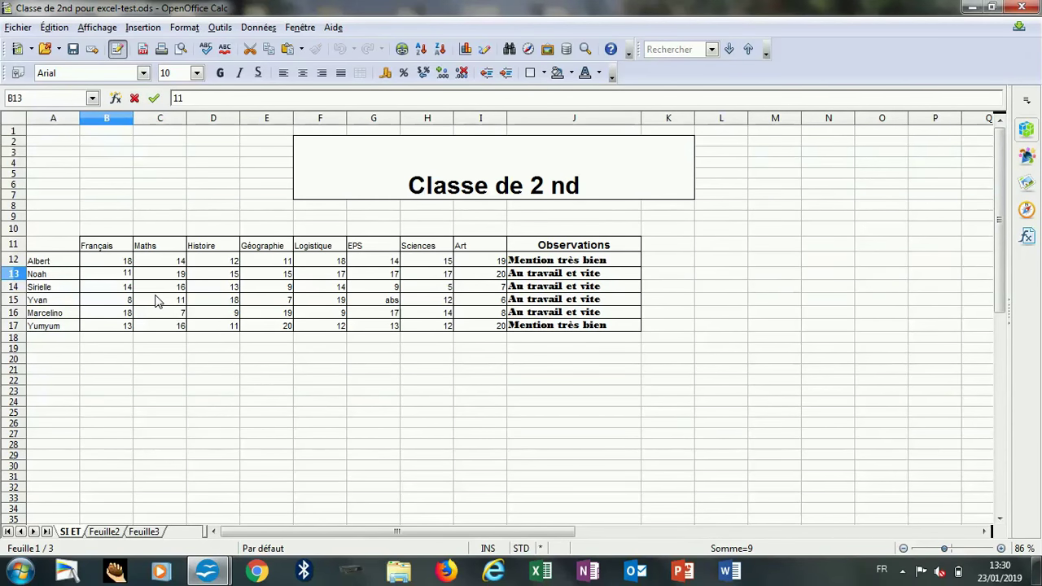
{"action": "key", "text": "Return"}
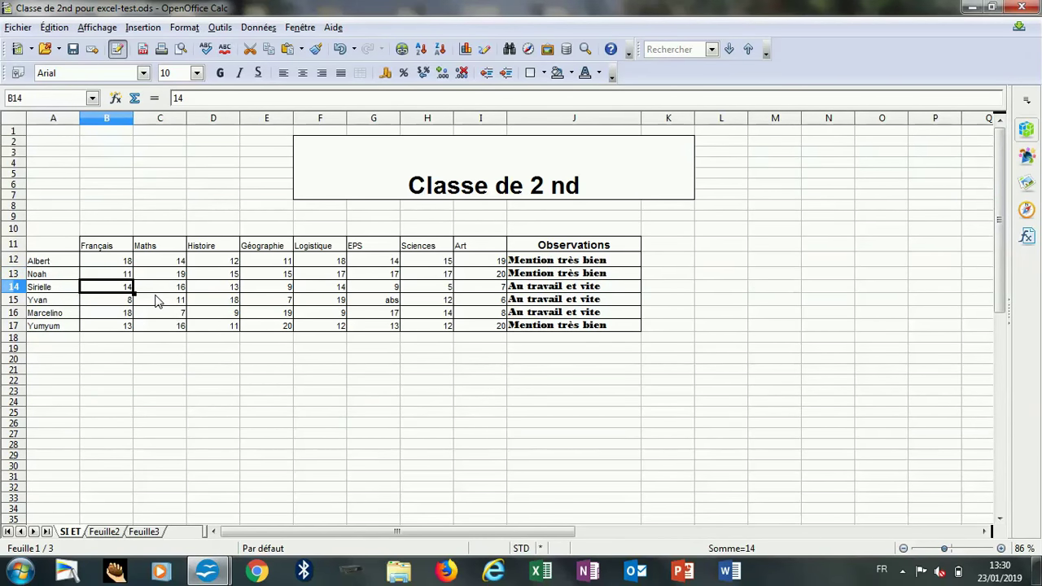